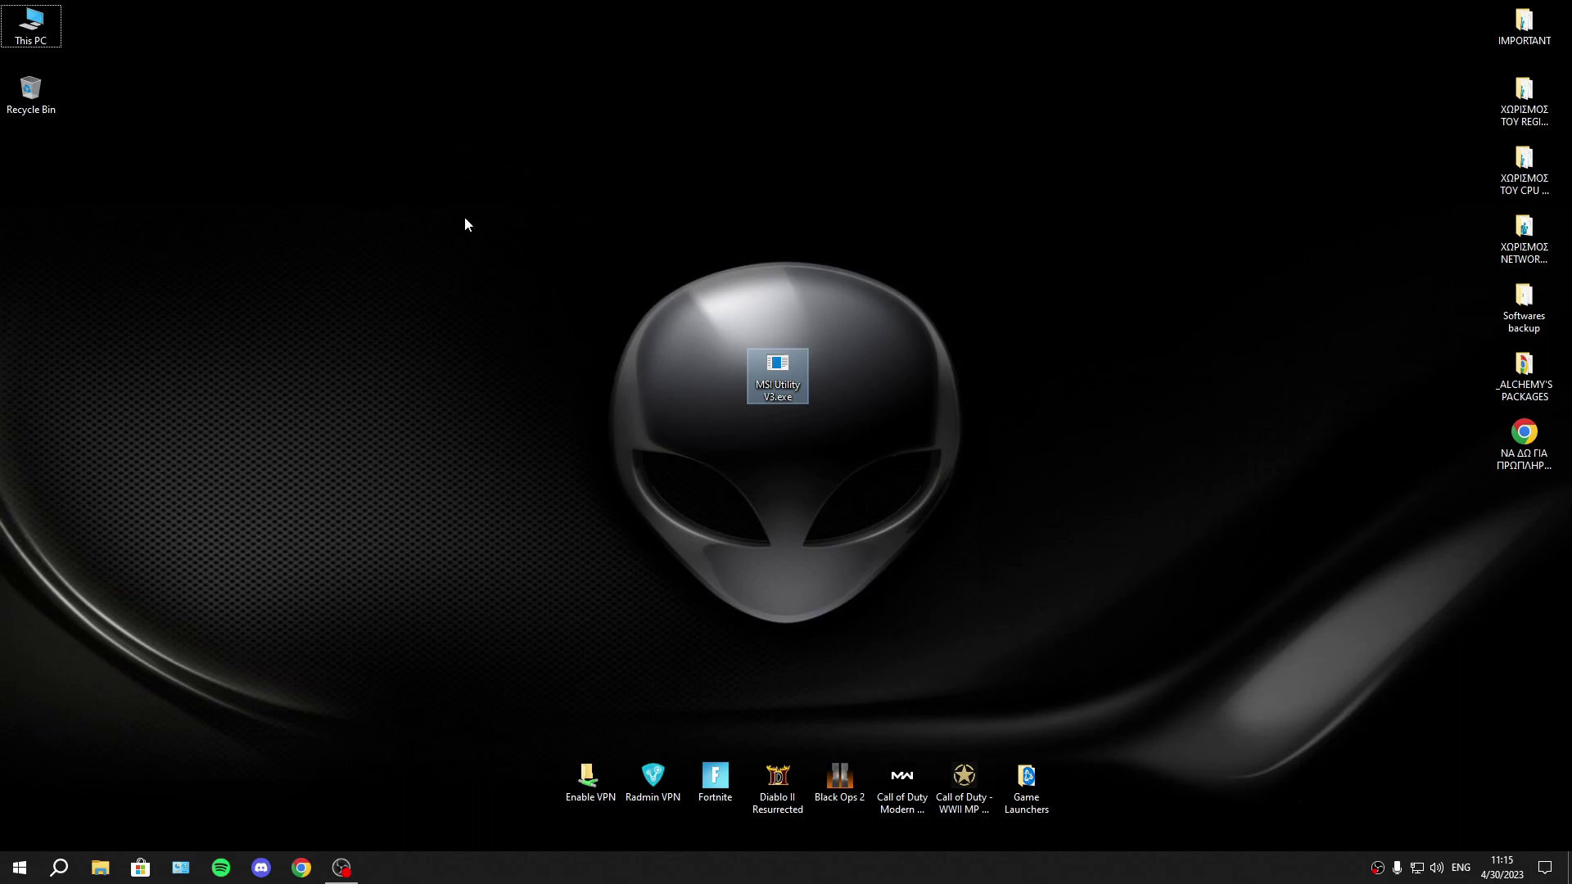
Step: Launch MSI Utility V3.exe as administrator, move and resize its window, then close it
mouse_move(495, 236)
mouse_down()
mouse_move(1024, 572)
mouse_move(845, 420)
mouse_move(499, 234)
mouse_up()
right_click(758, 375)
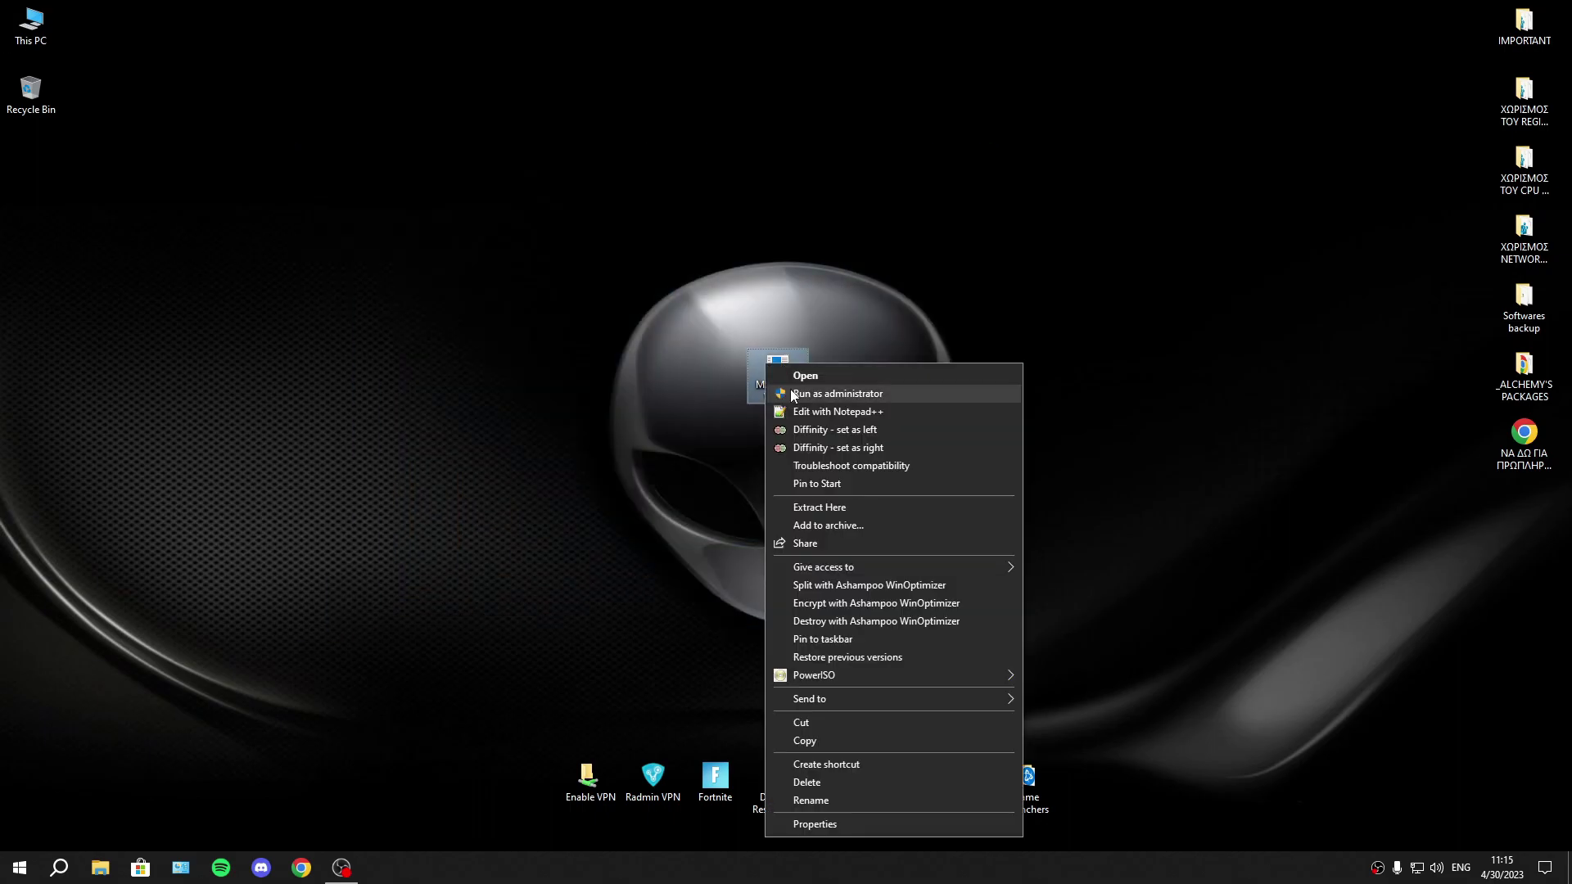
click(818, 390)
drag(468, 119, 639, 92)
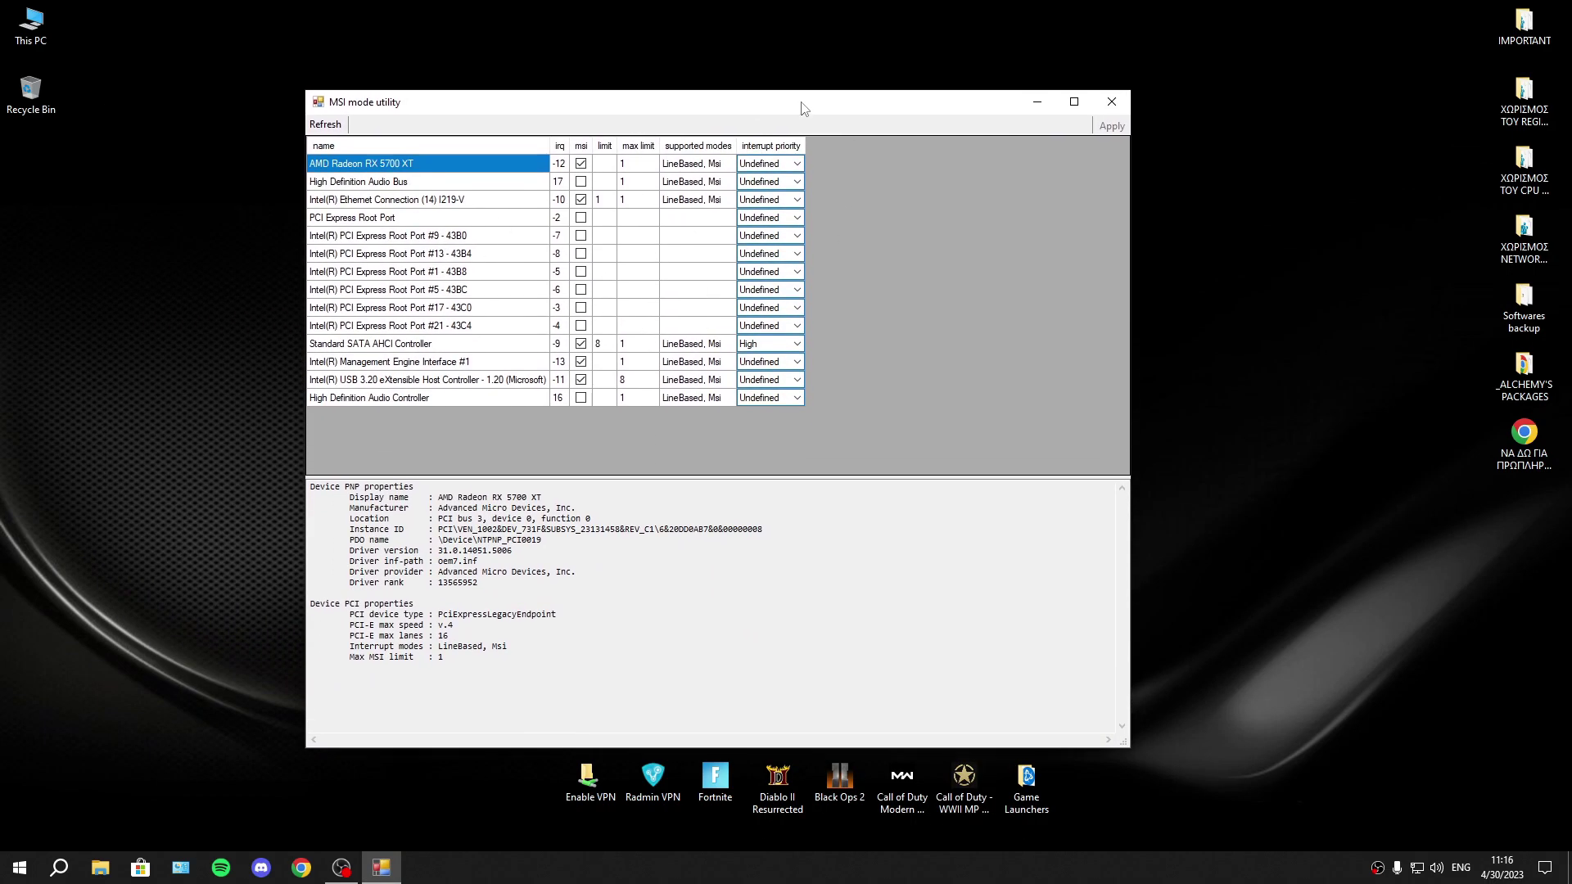
drag(791, 107, 897, 182)
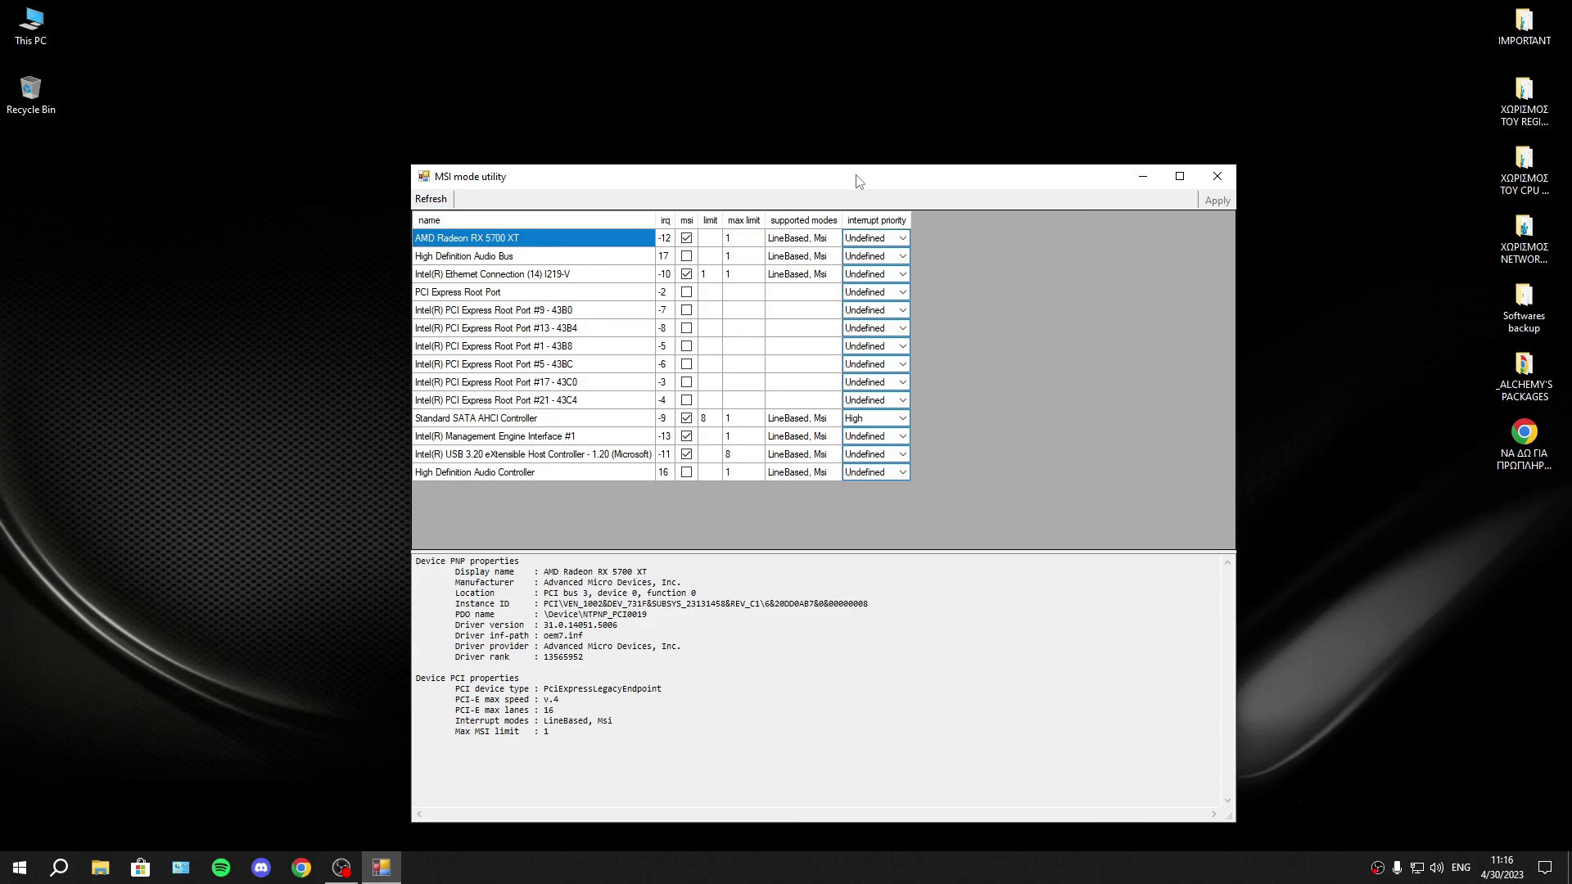
click(1210, 174)
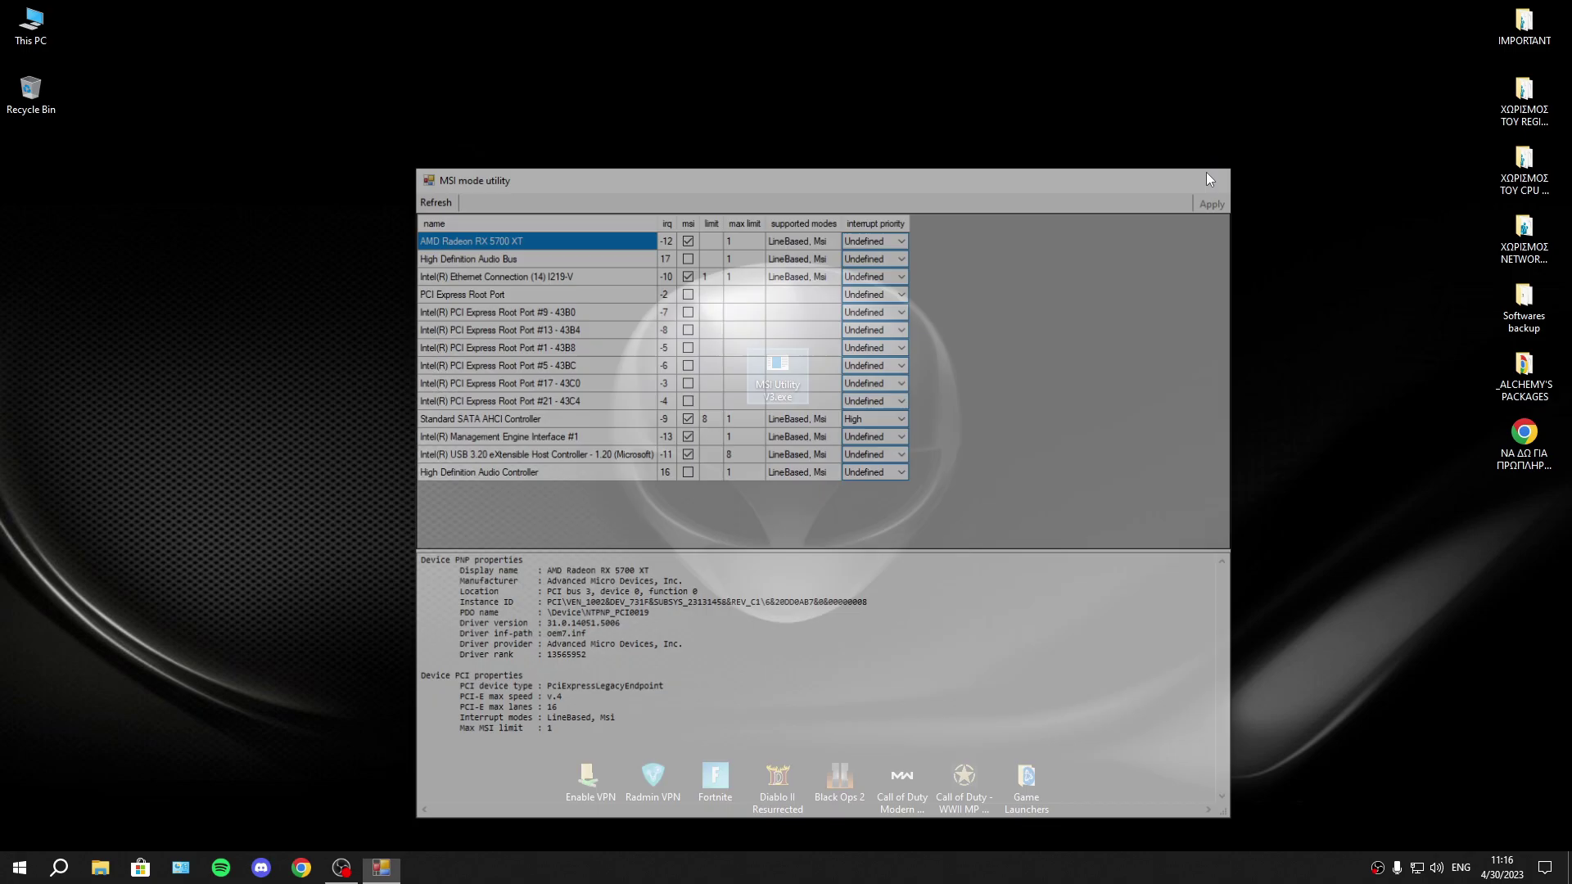
Step: Set MSI Utility V3.exe's compatibility to always run as administrator for all users
right_click(786, 376)
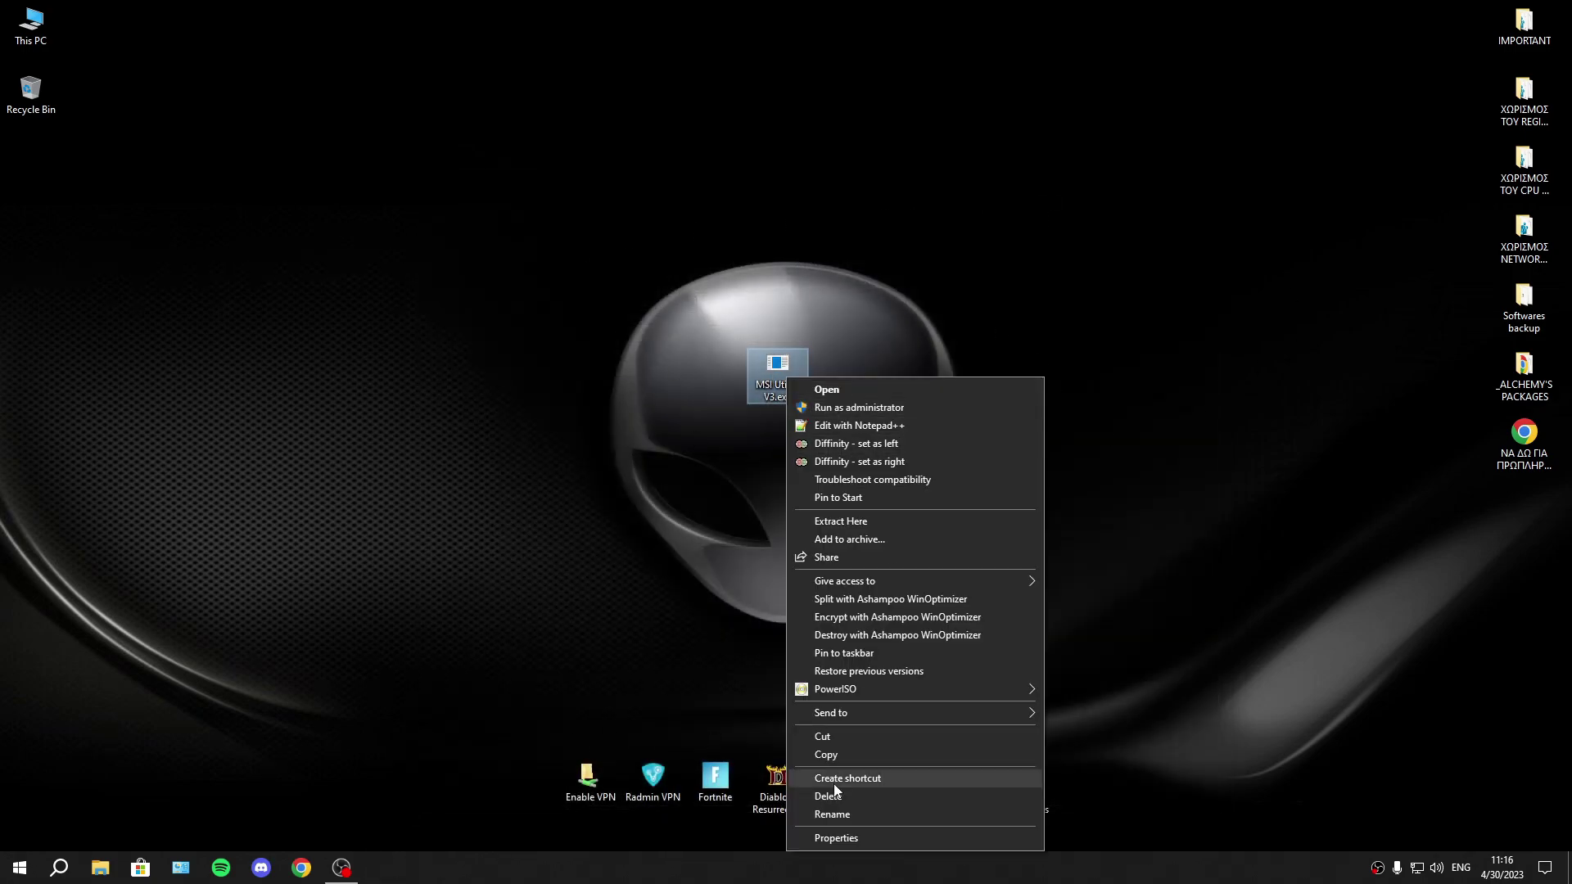
click(833, 842)
click(869, 419)
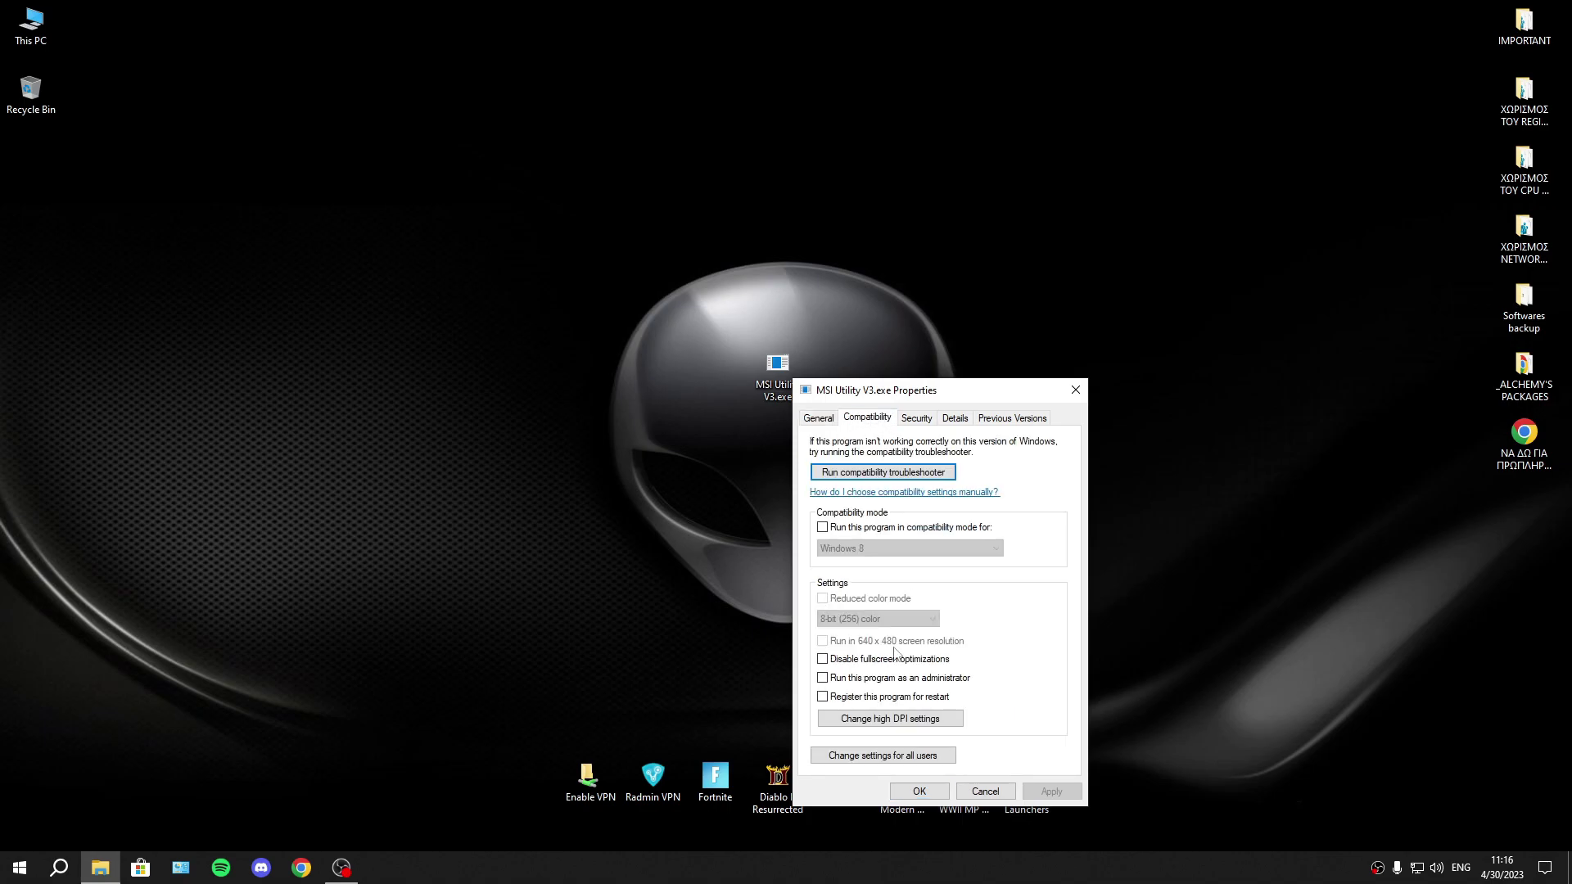
click(855, 751)
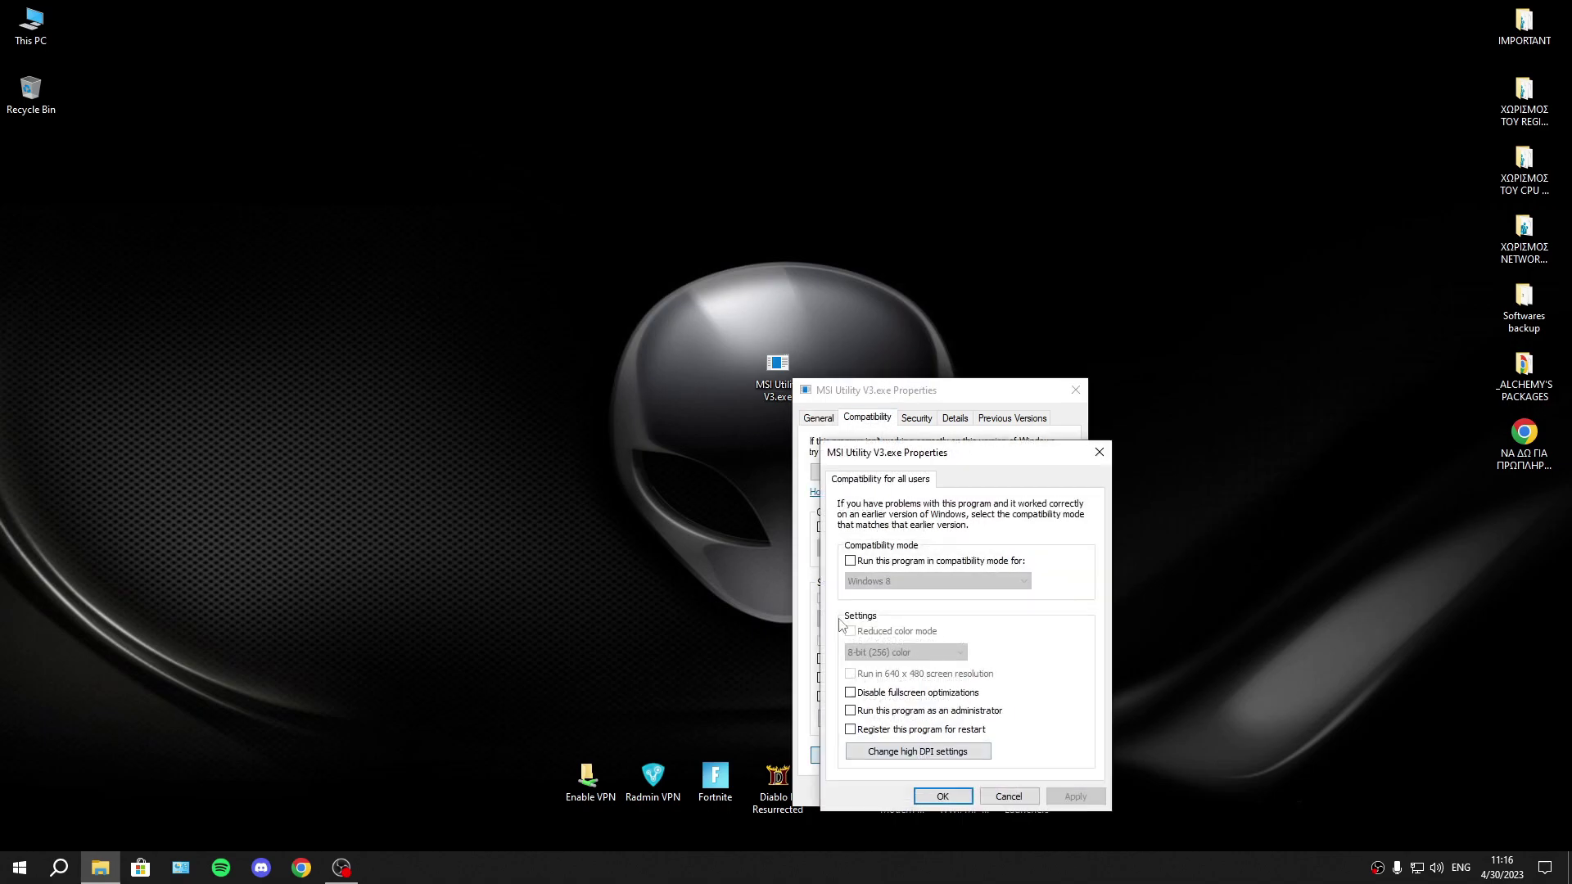
click(907, 711)
click(1075, 795)
click(942, 796)
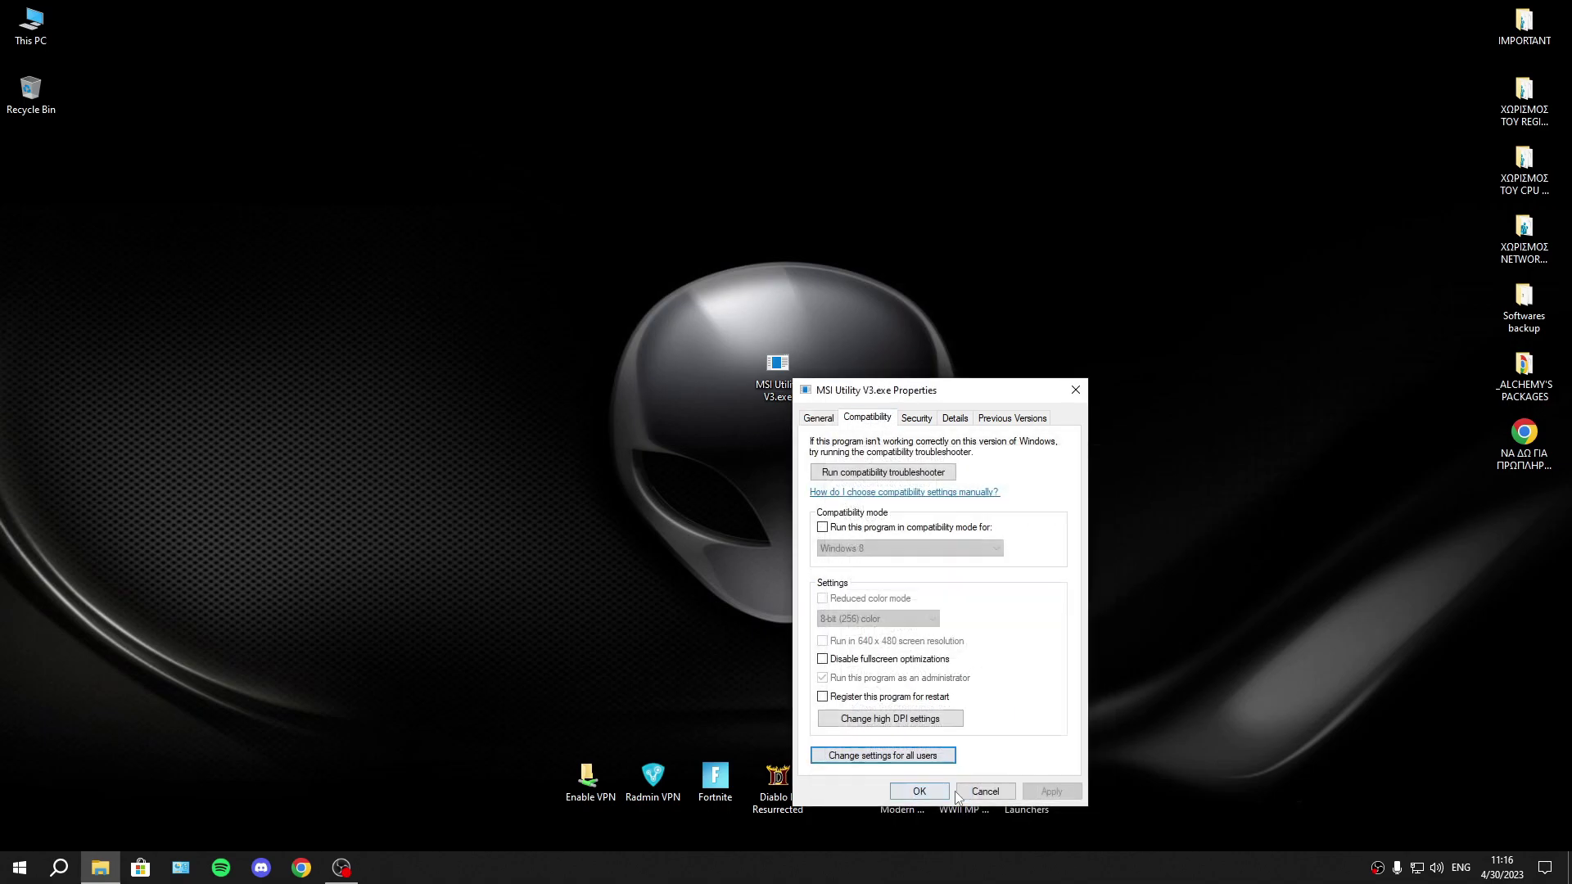
click(940, 794)
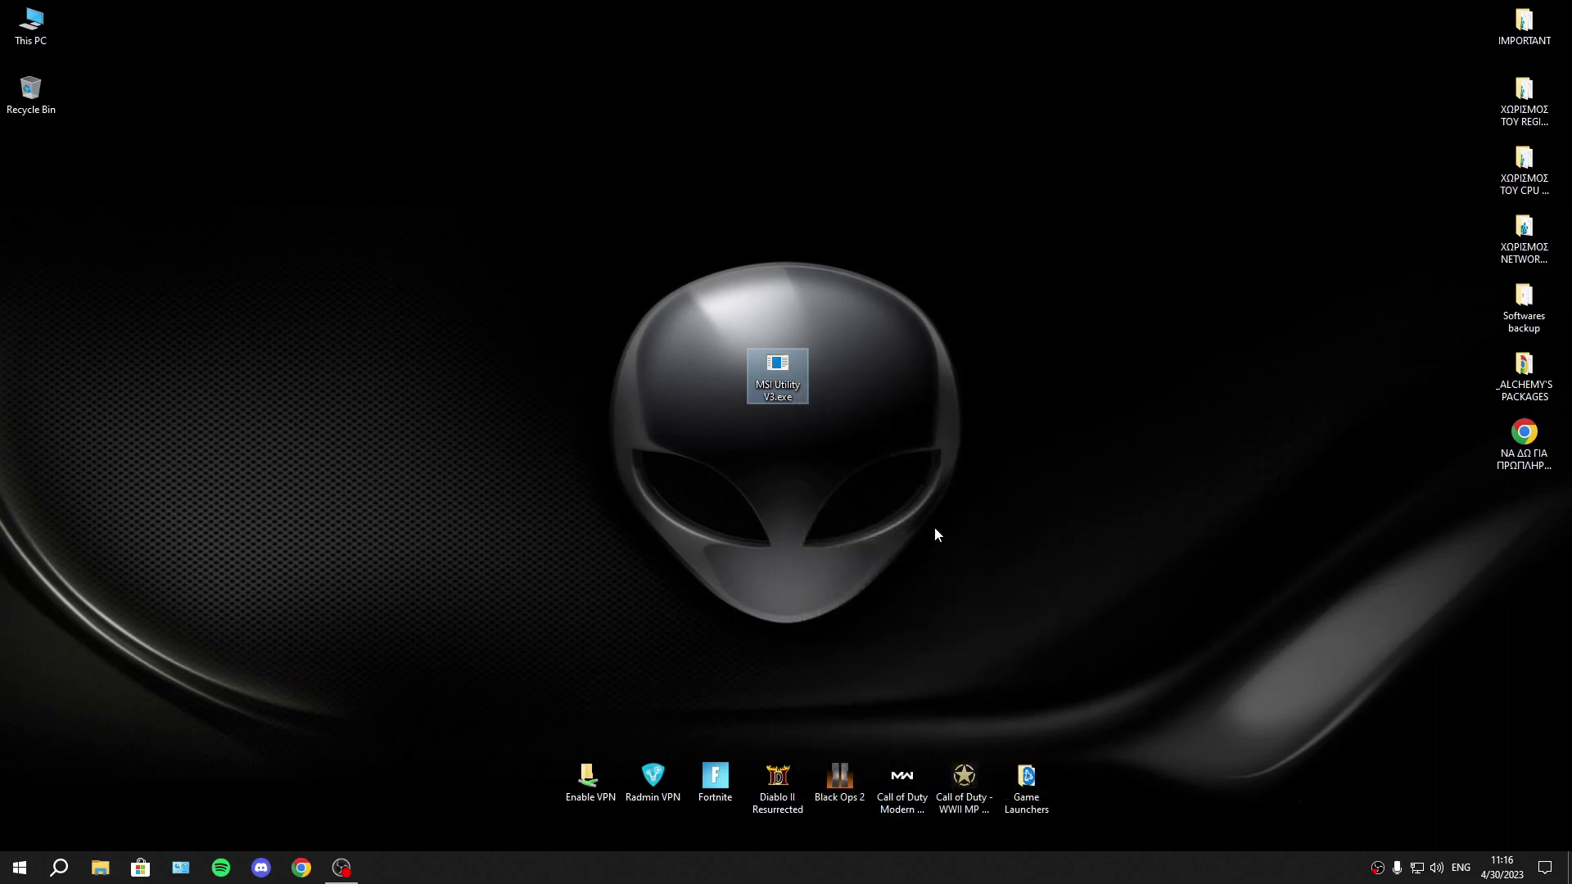
key(F2)
key(ctrl+a)
key(ctrl+c)
key(super+6)
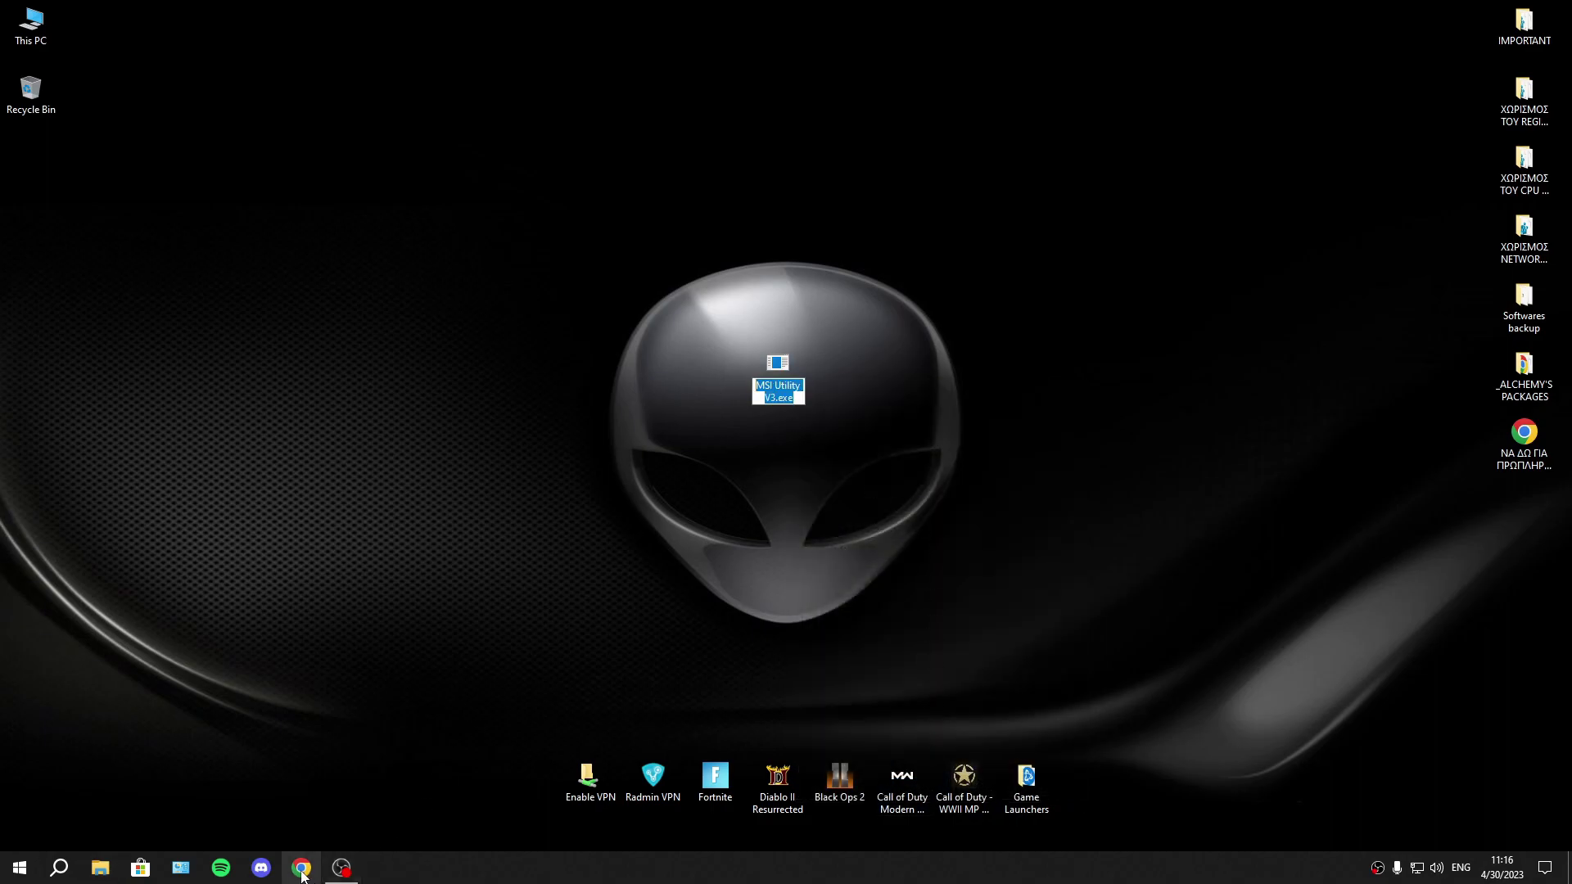
key(ctrl+v)
text(download)
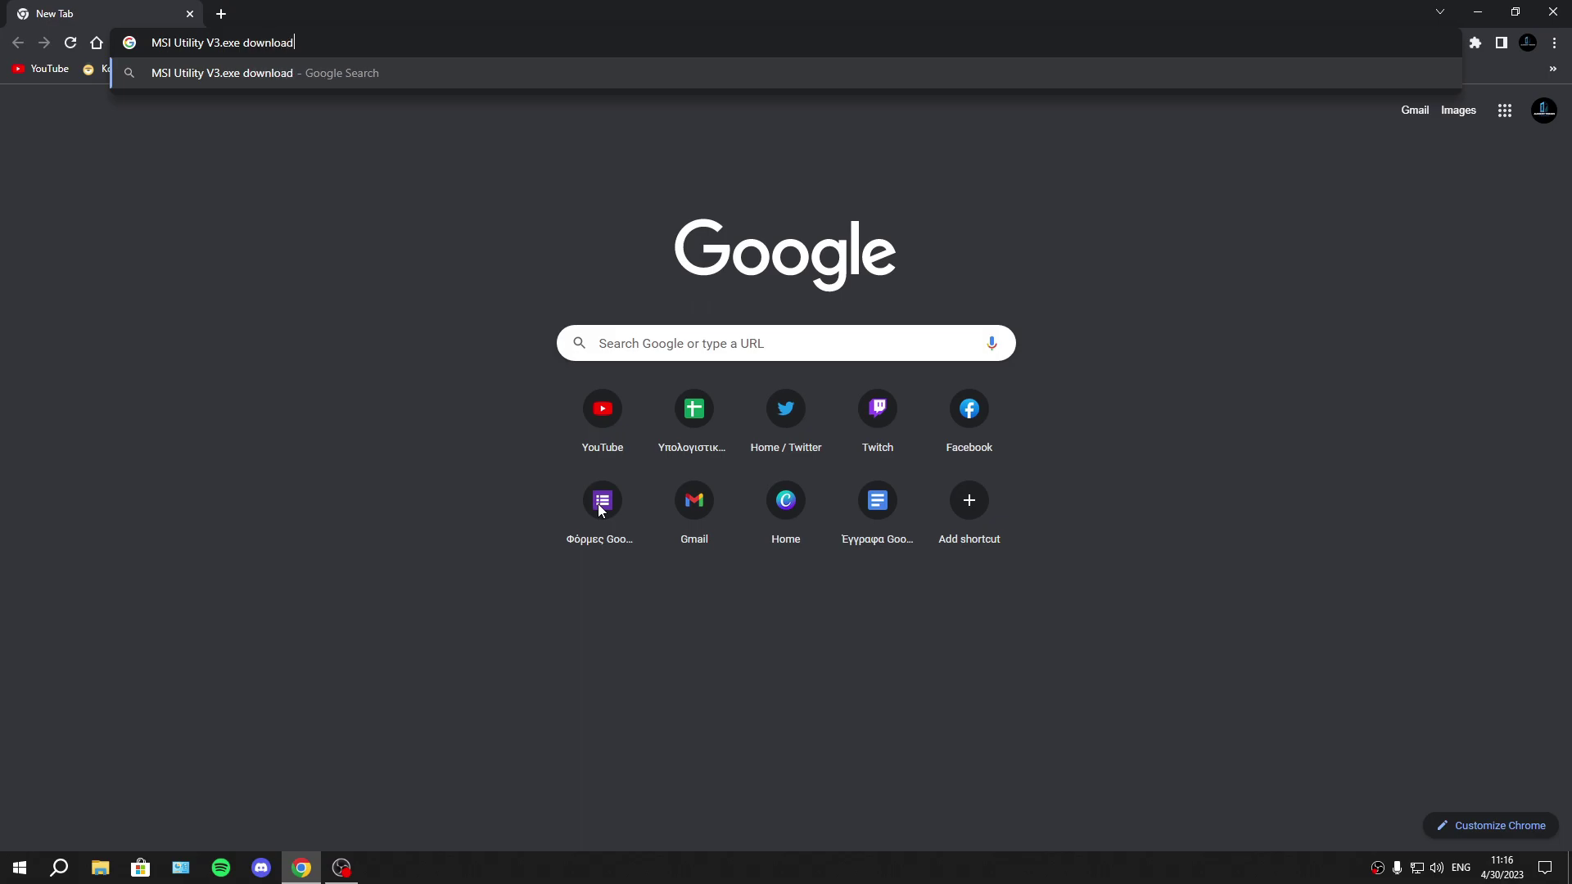
key(Return)
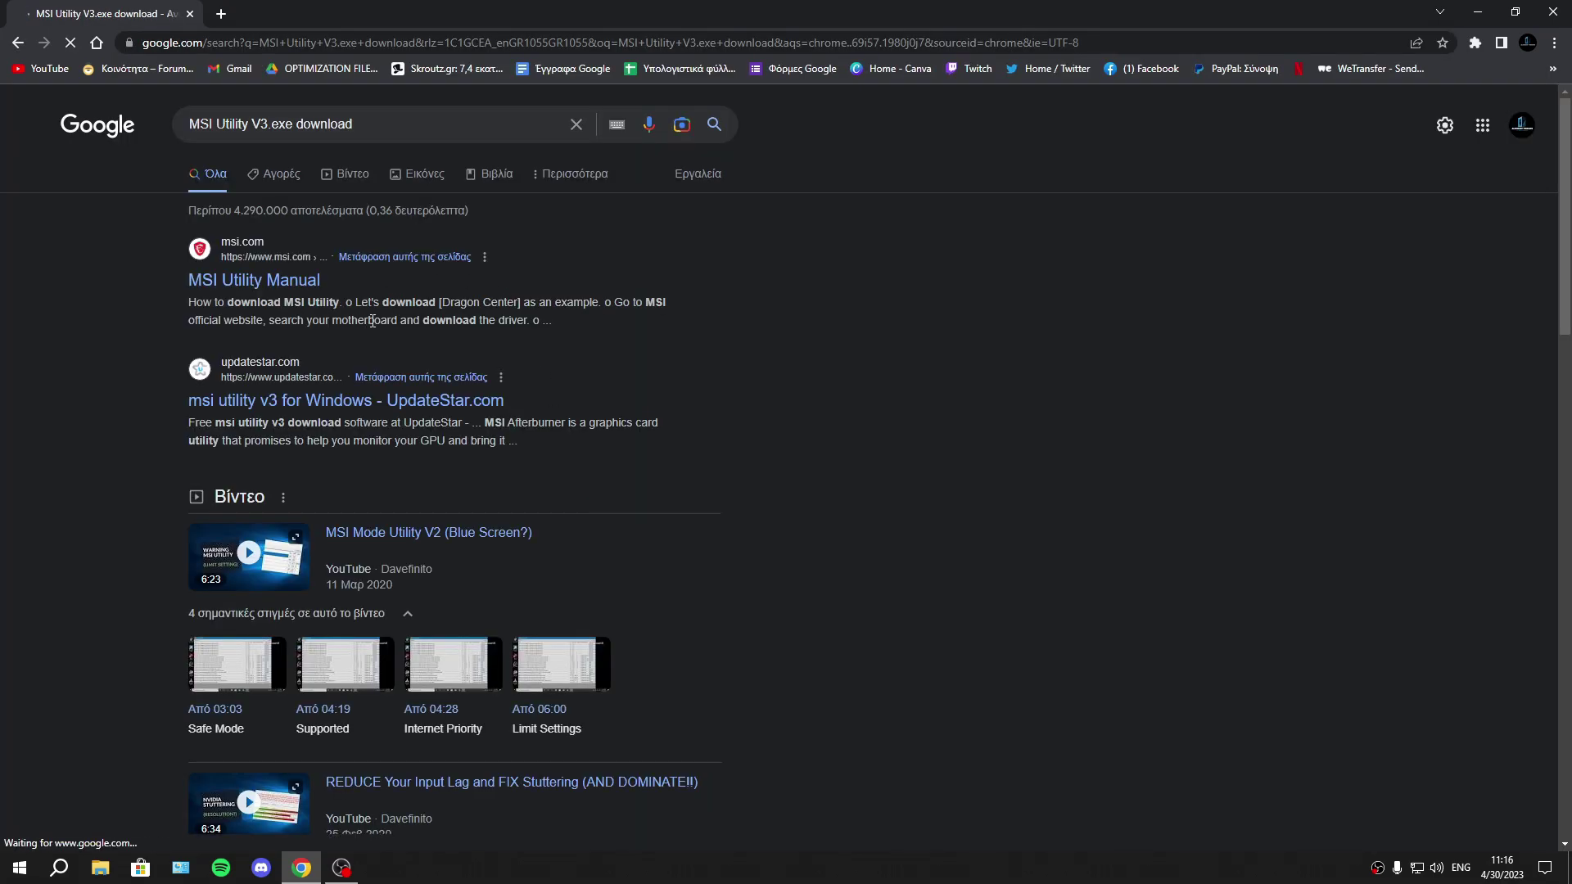
scroll(813, 494, down, 8)
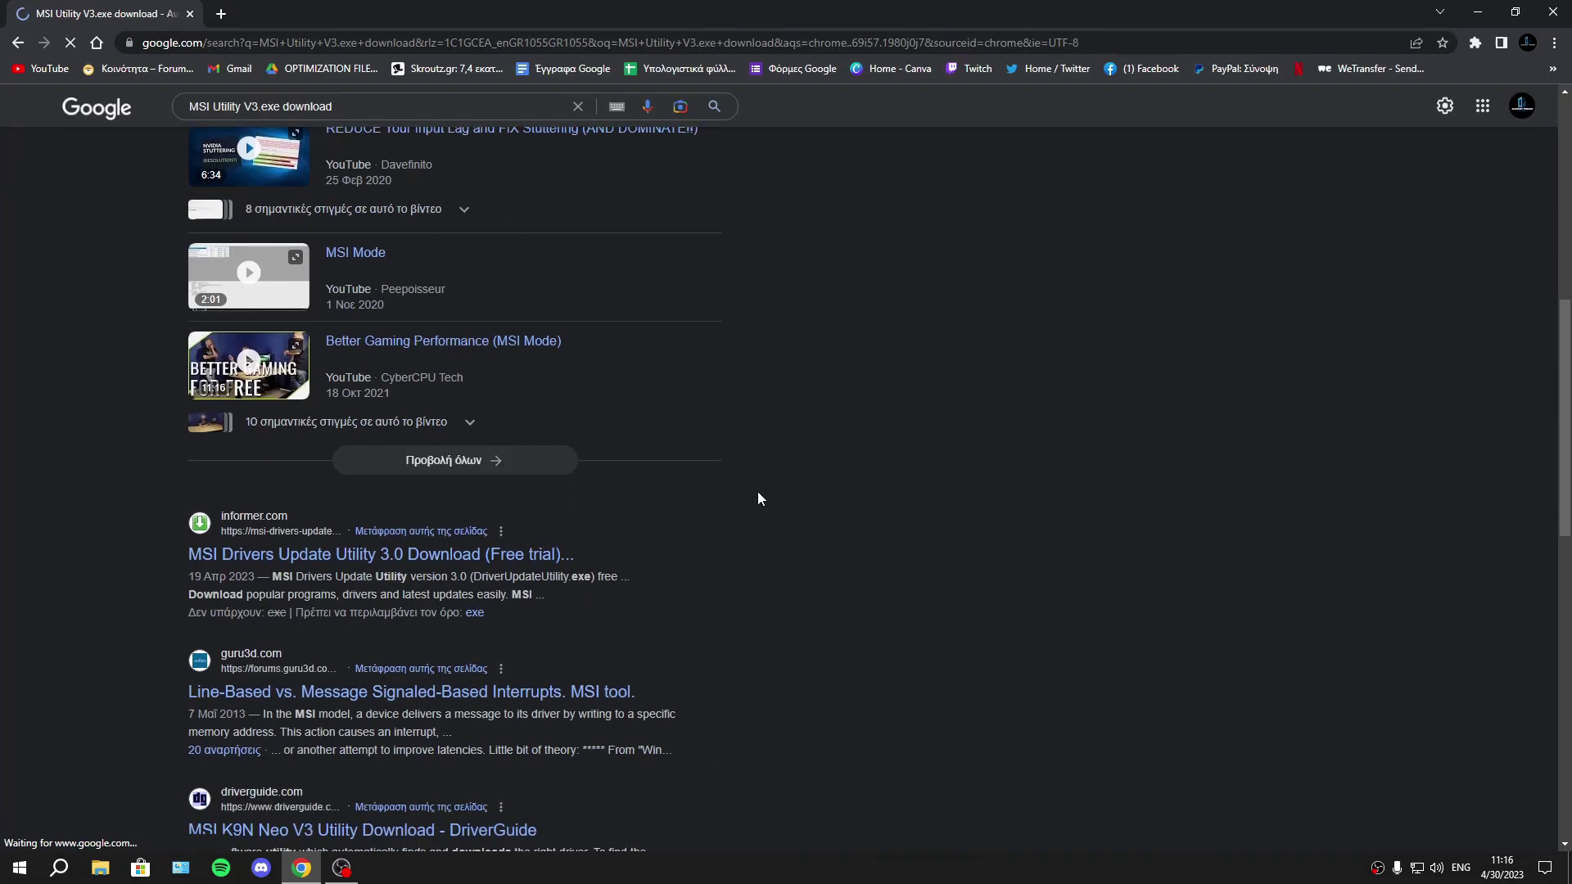
Step: Close the browser and relaunch MSI Utility V3.exe as administrator, centring its window
click(1553, 11)
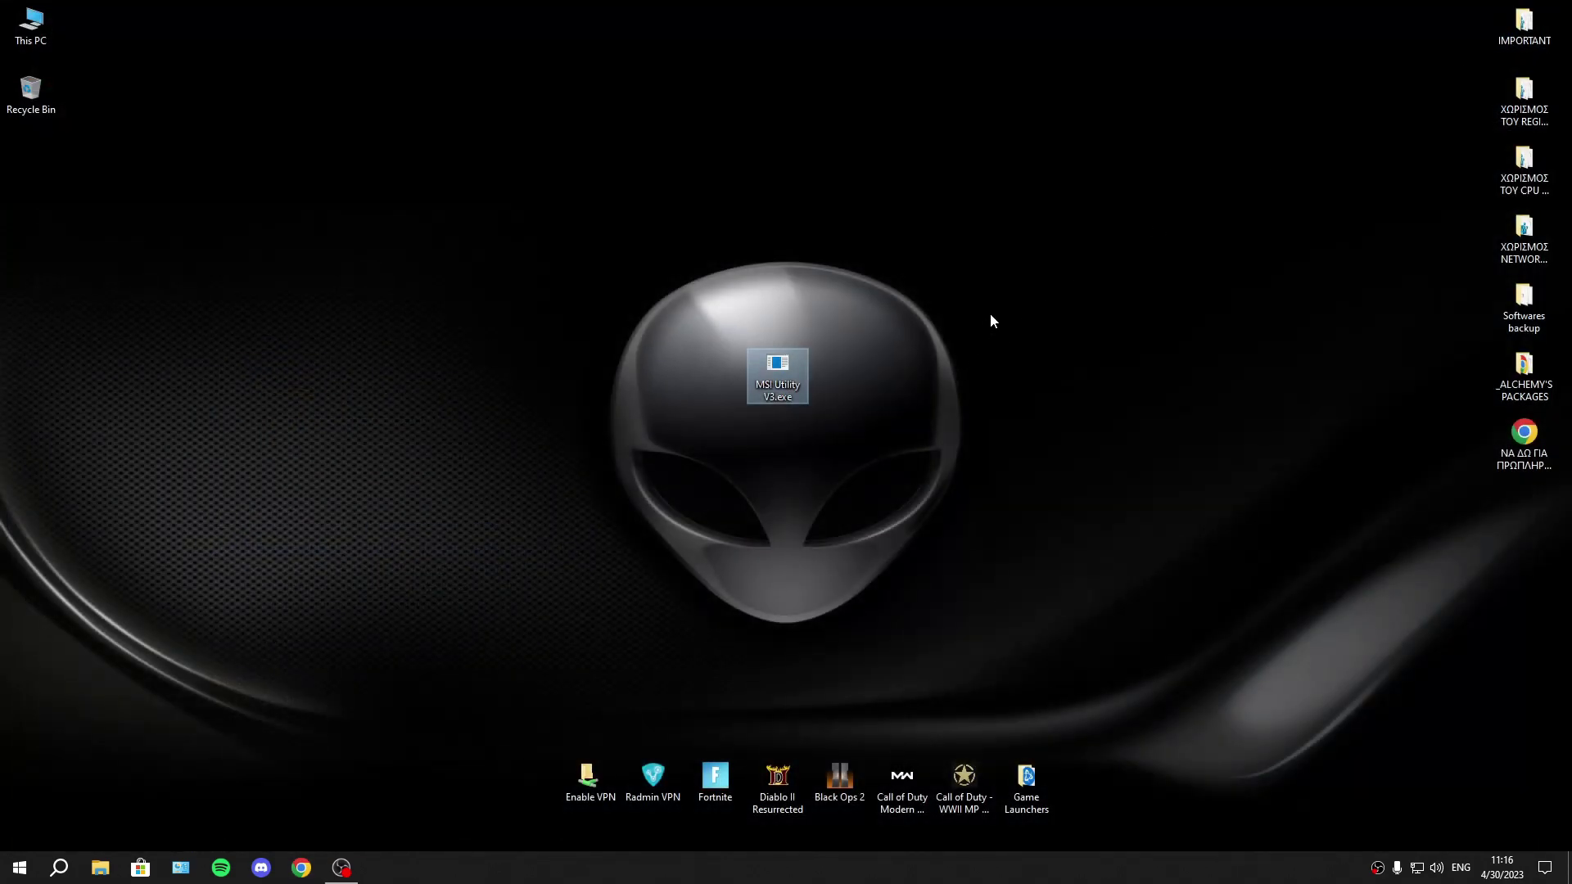
drag(519, 527, 750, 365)
click(1144, 420)
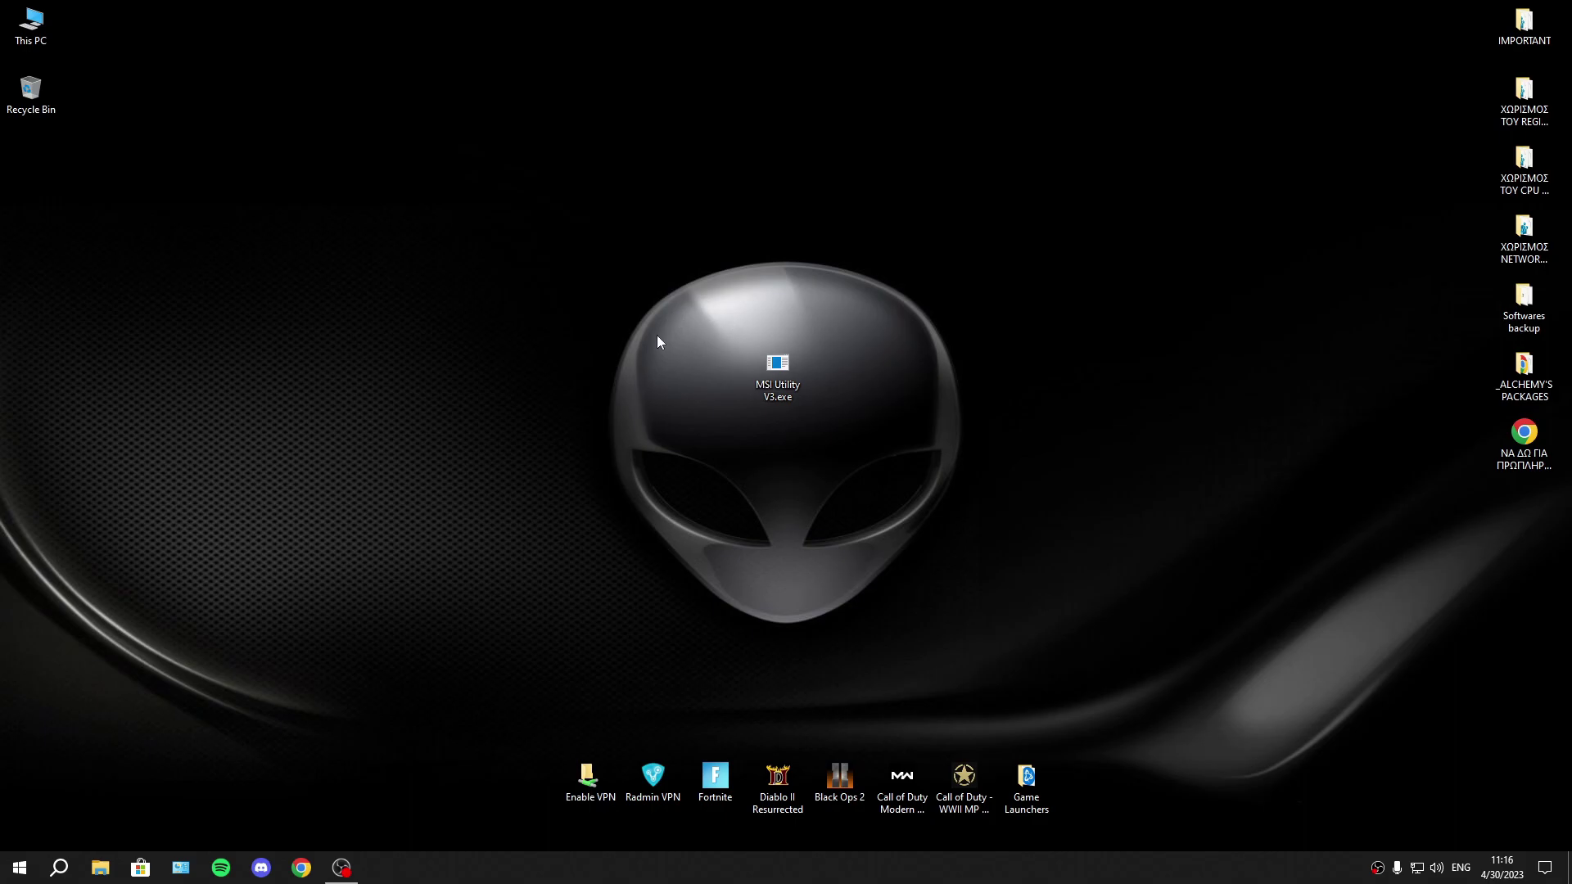
right_click(770, 360)
click(798, 385)
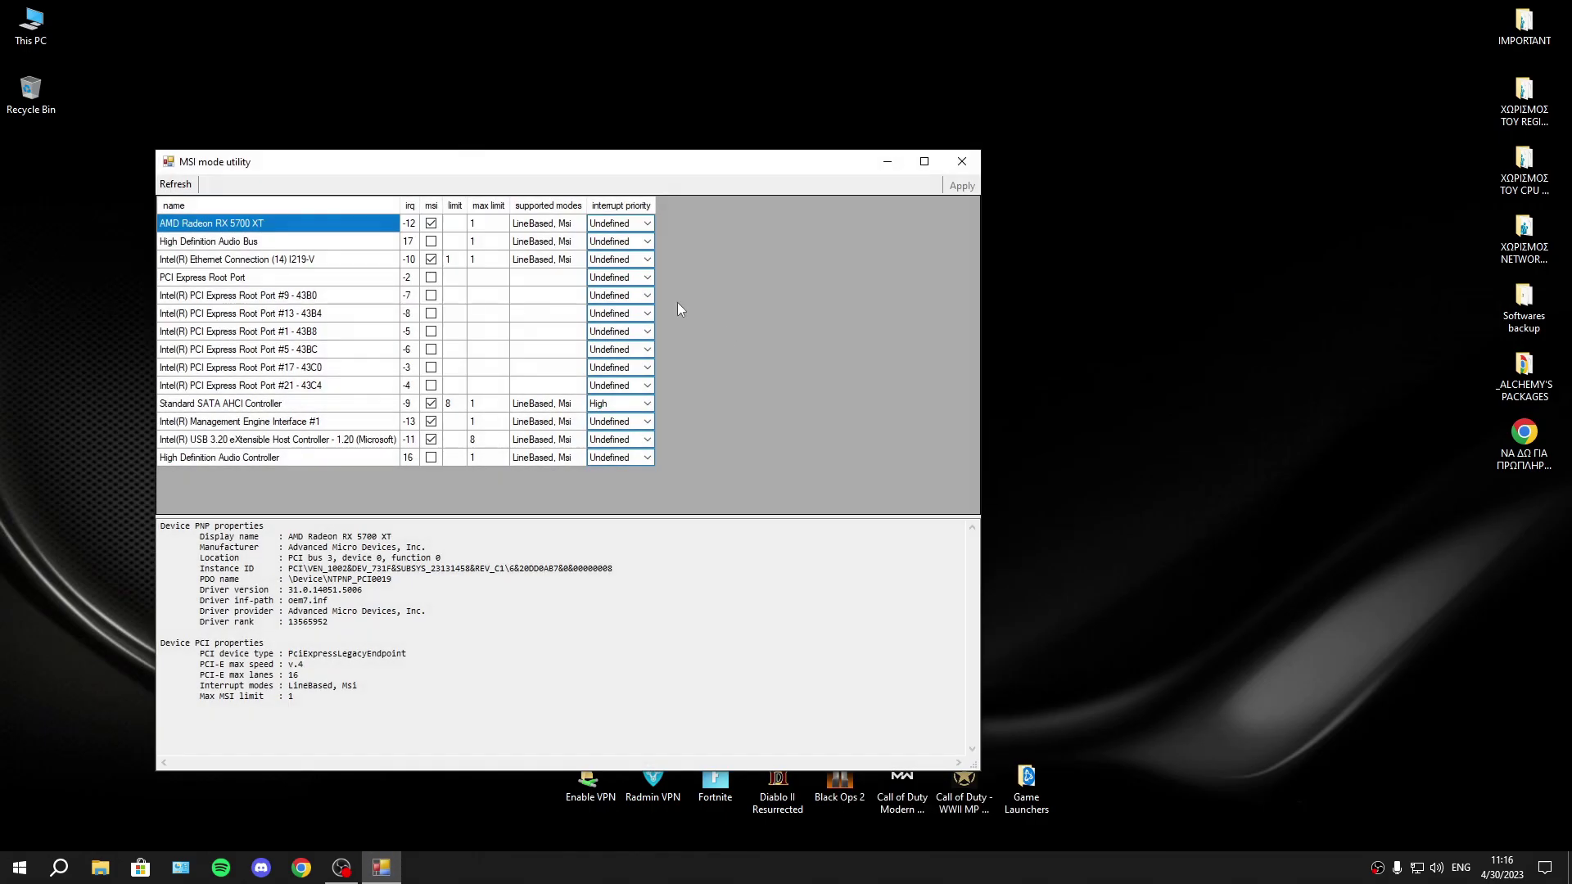
drag(652, 172, 887, 174)
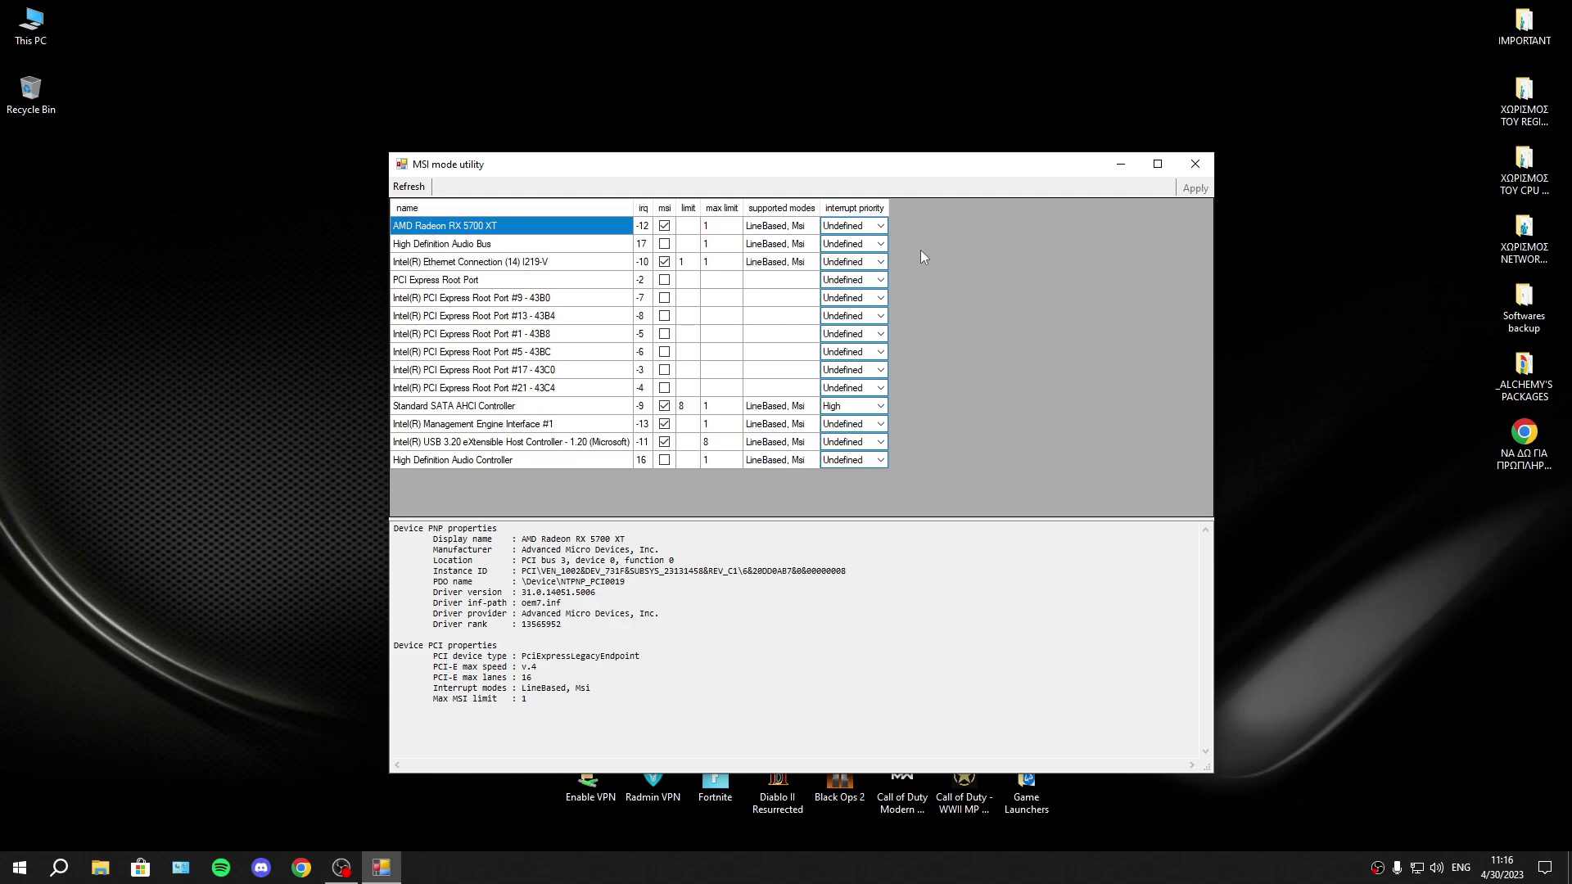
Step: Set the AMD Radeon RX 5700 XT's interrupt priority to High and apply it
click(880, 226)
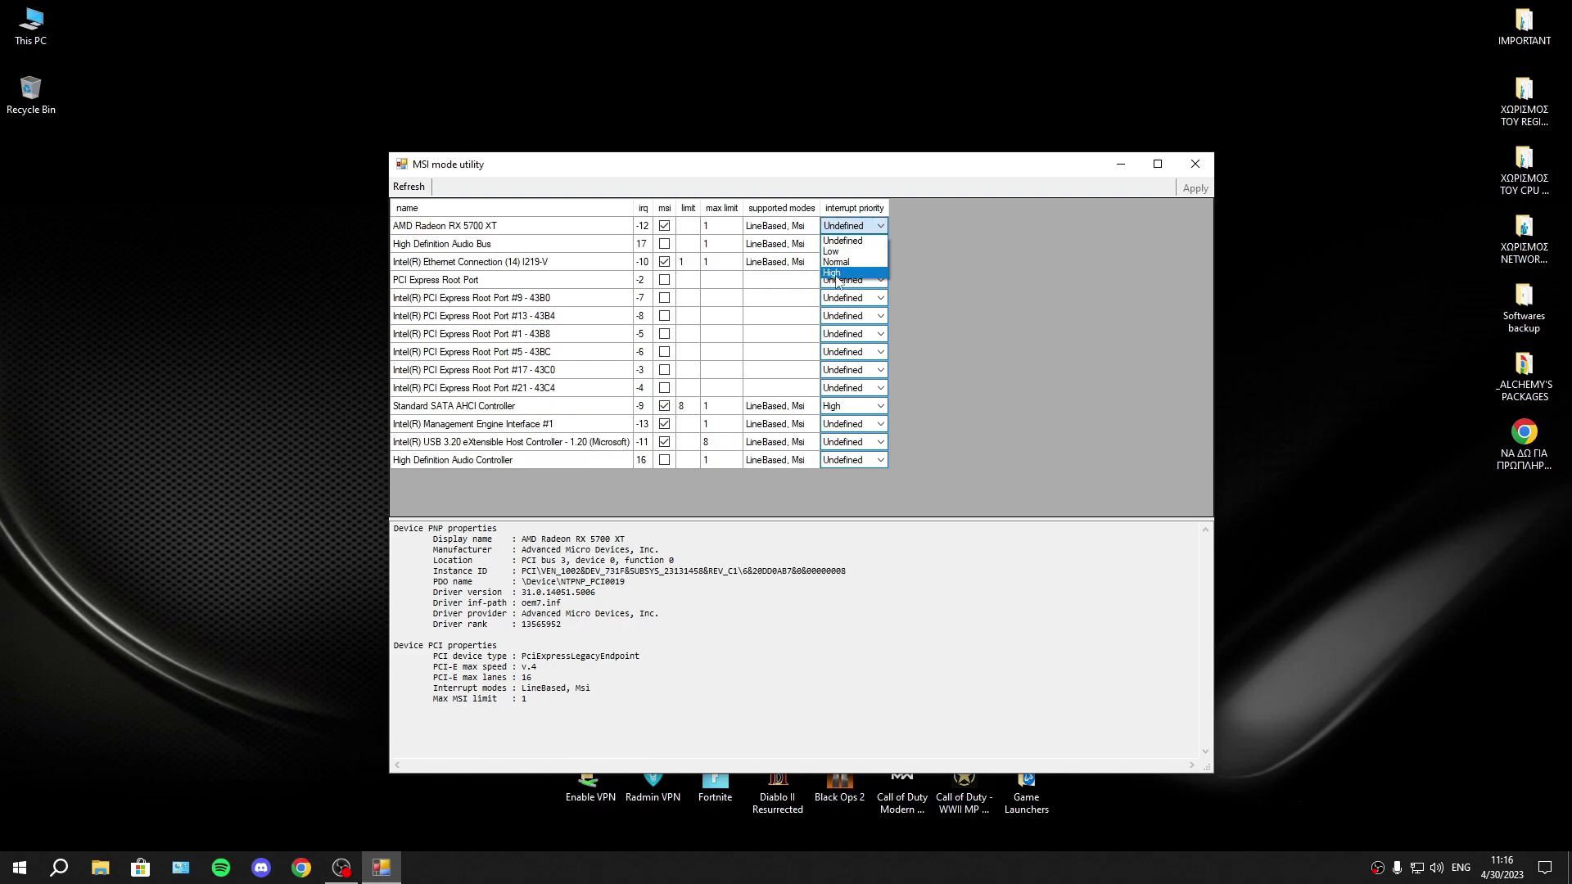
click(836, 273)
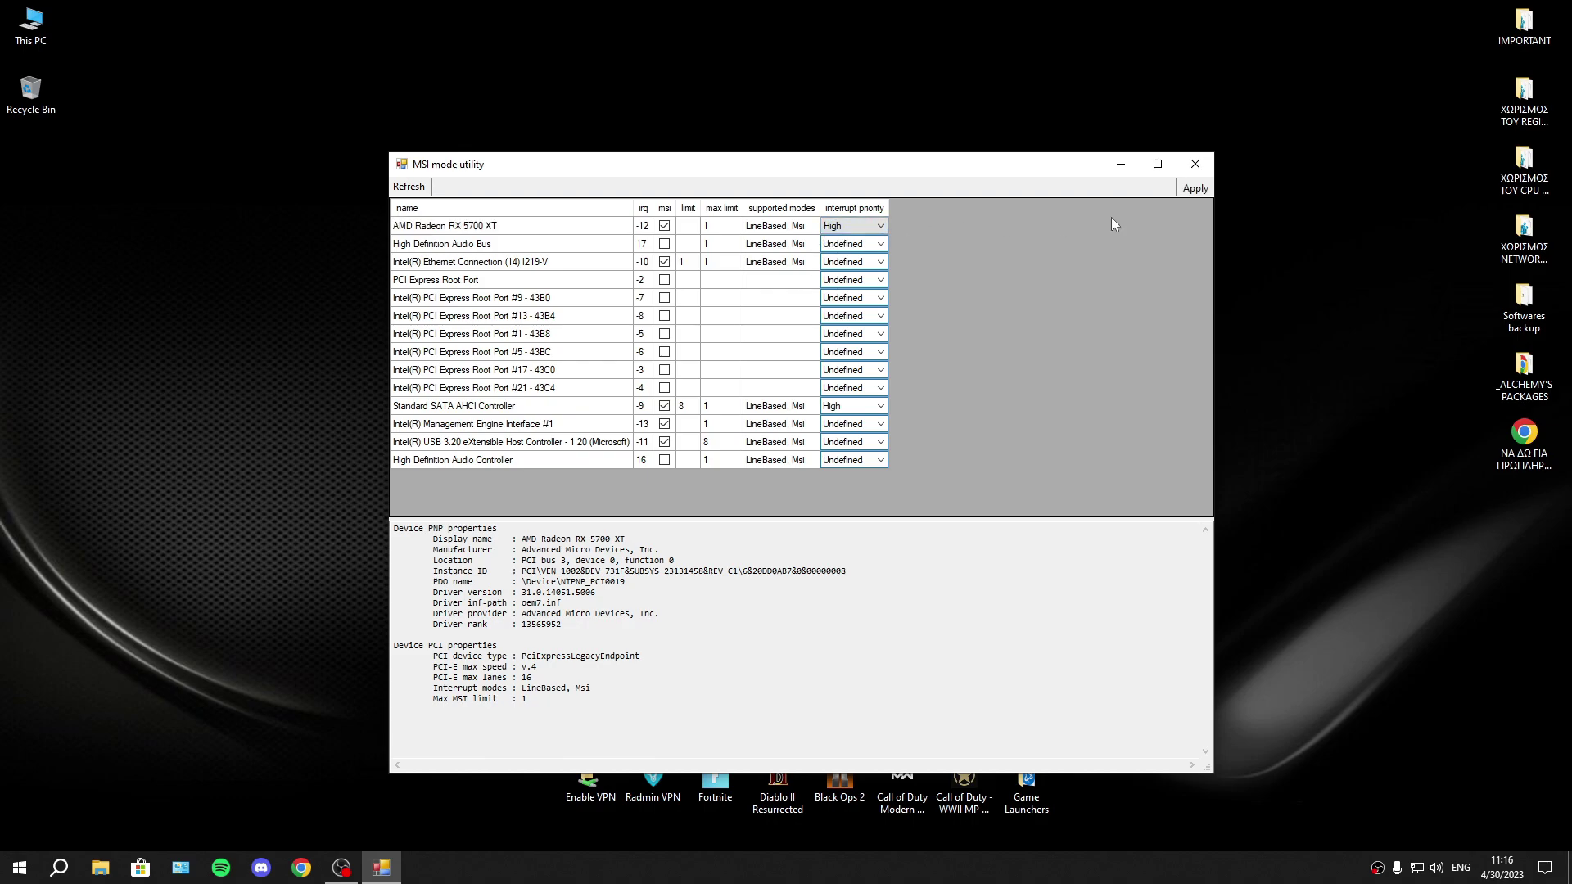
click(1192, 190)
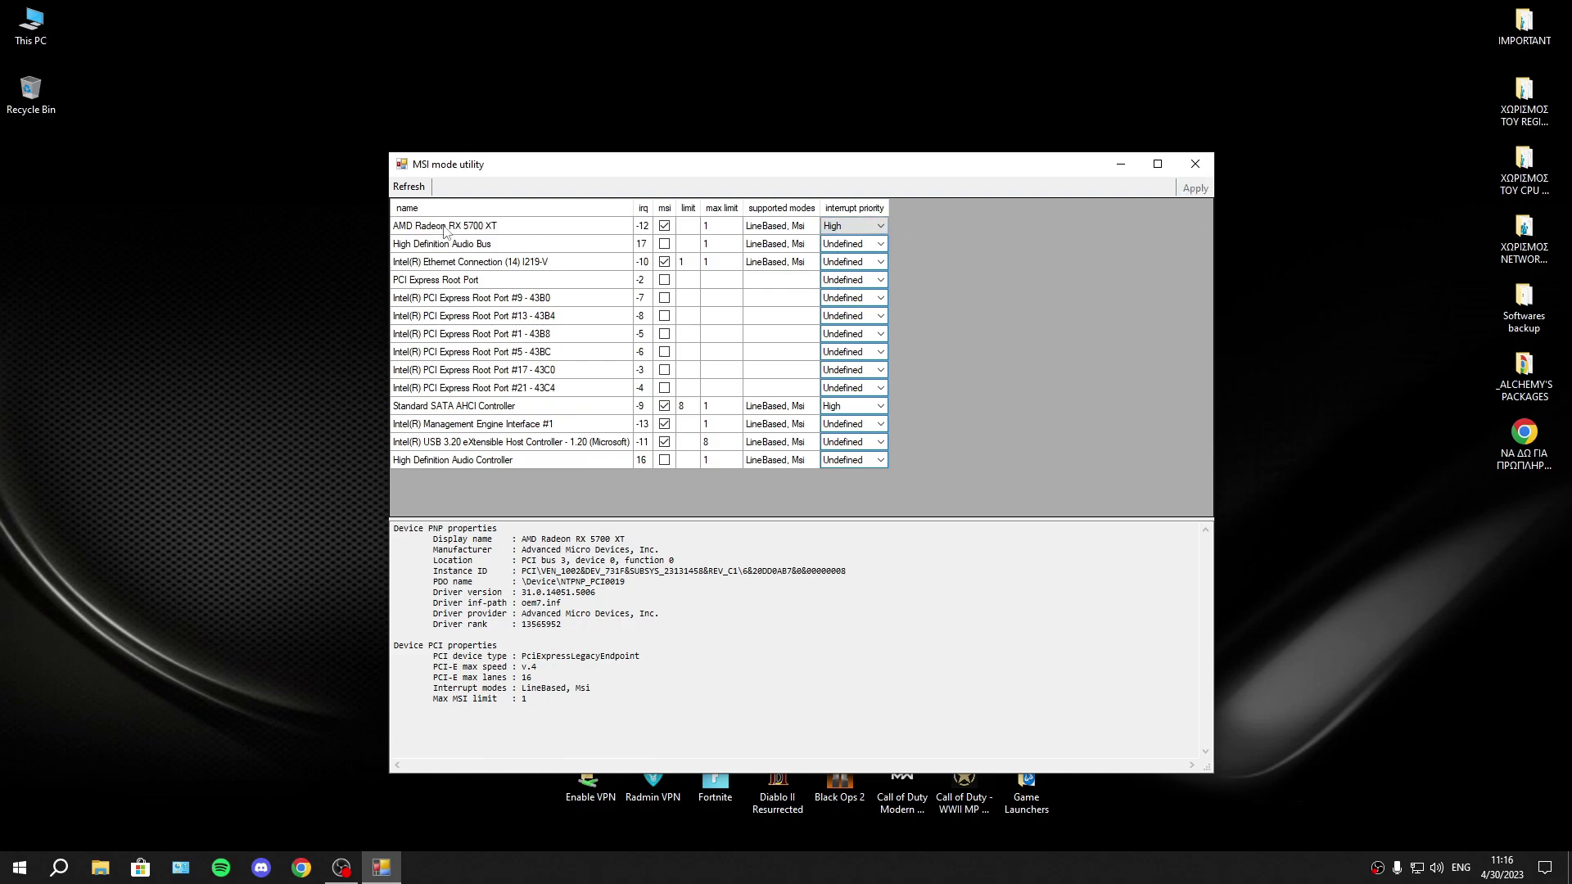
Step: Refresh the device list, mark the GPU's Location line (PCI bus 3, device 0, function 0), and open the Win+X menu
click(409, 186)
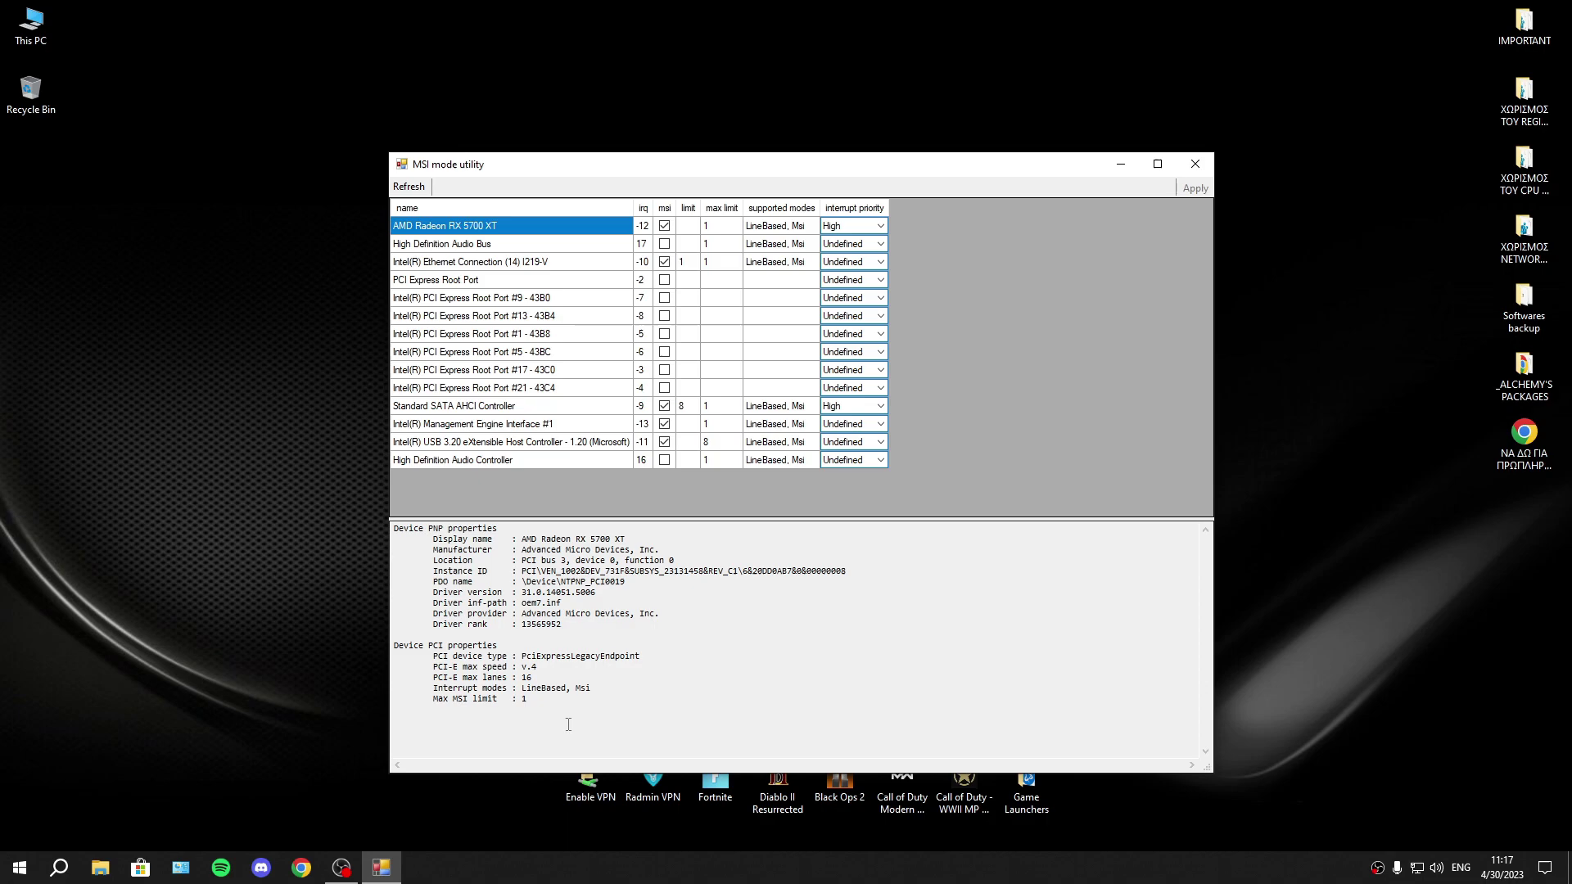
key(ctrl+a)
click(562, 603)
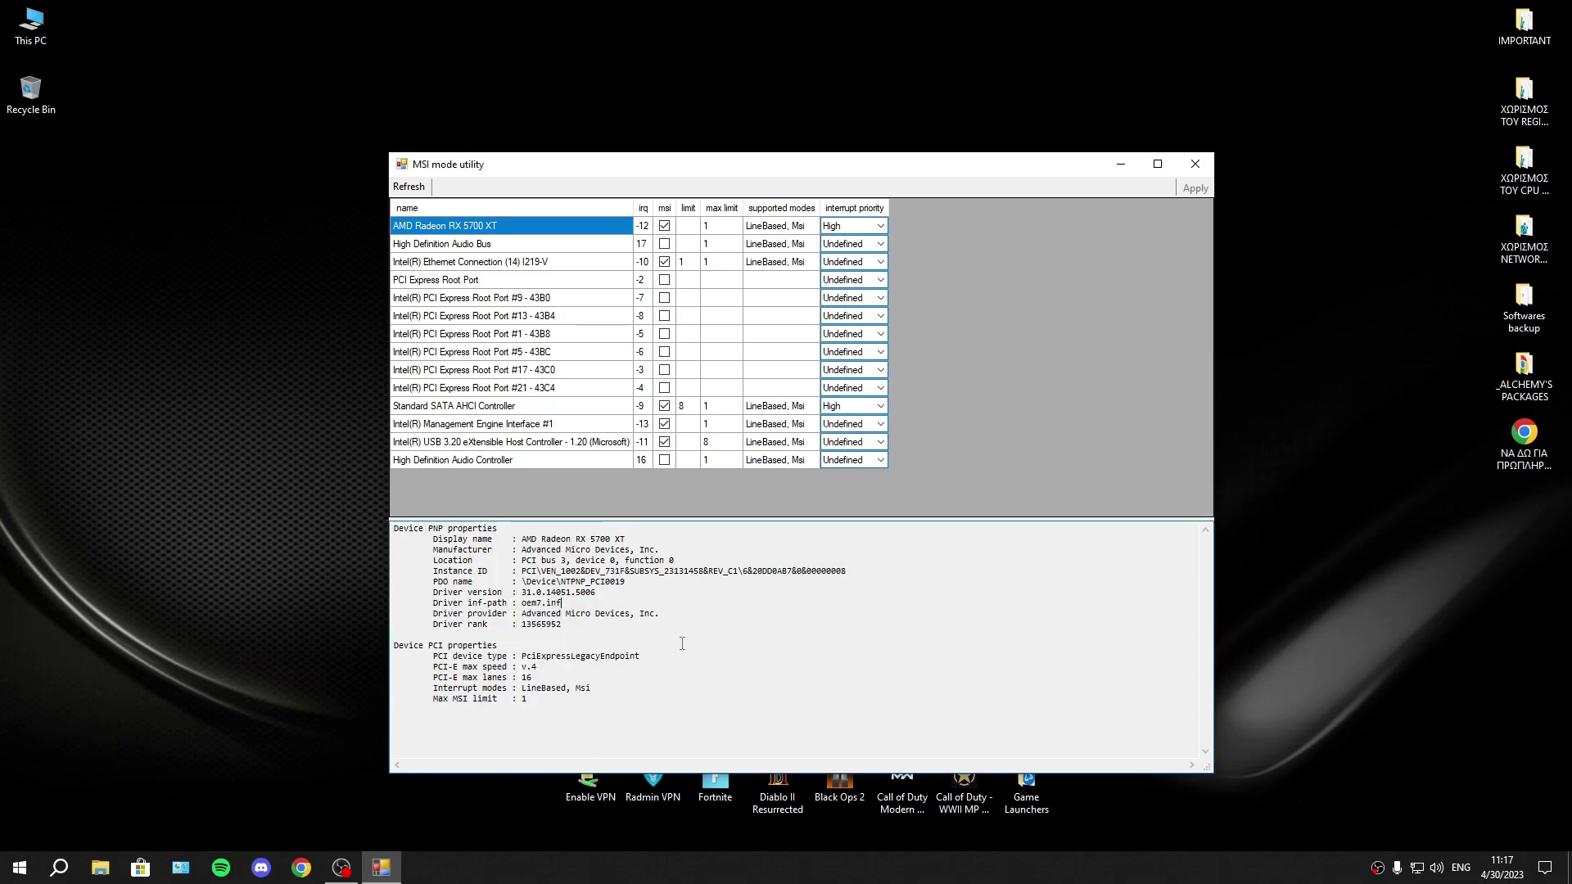
drag(394, 534, 393, 661)
drag(510, 645, 415, 536)
click(415, 535)
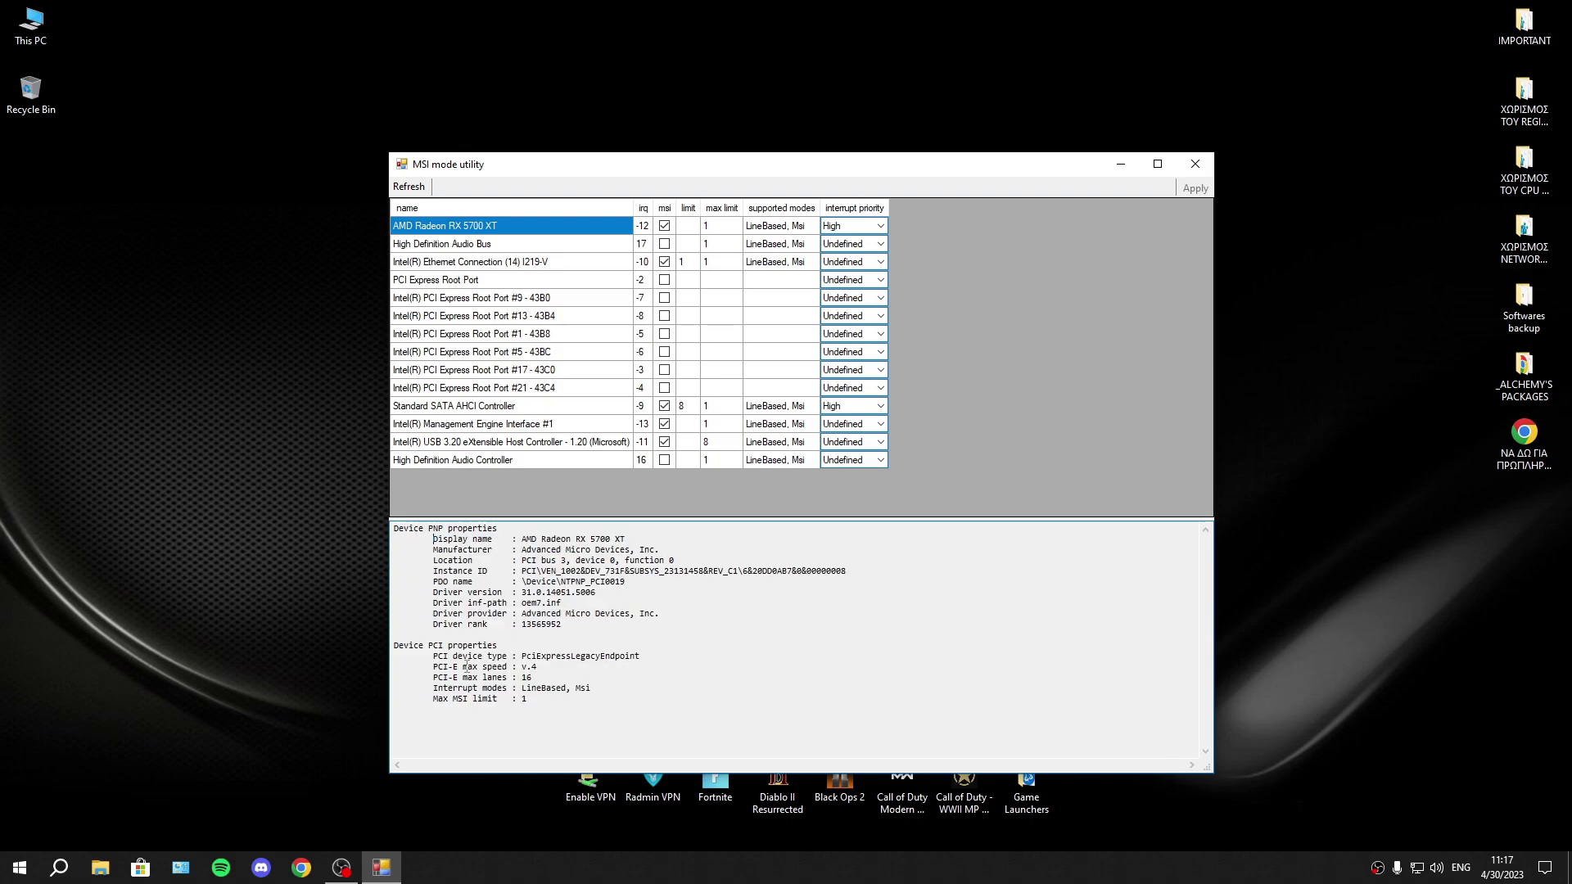
drag(670, 561, 411, 561)
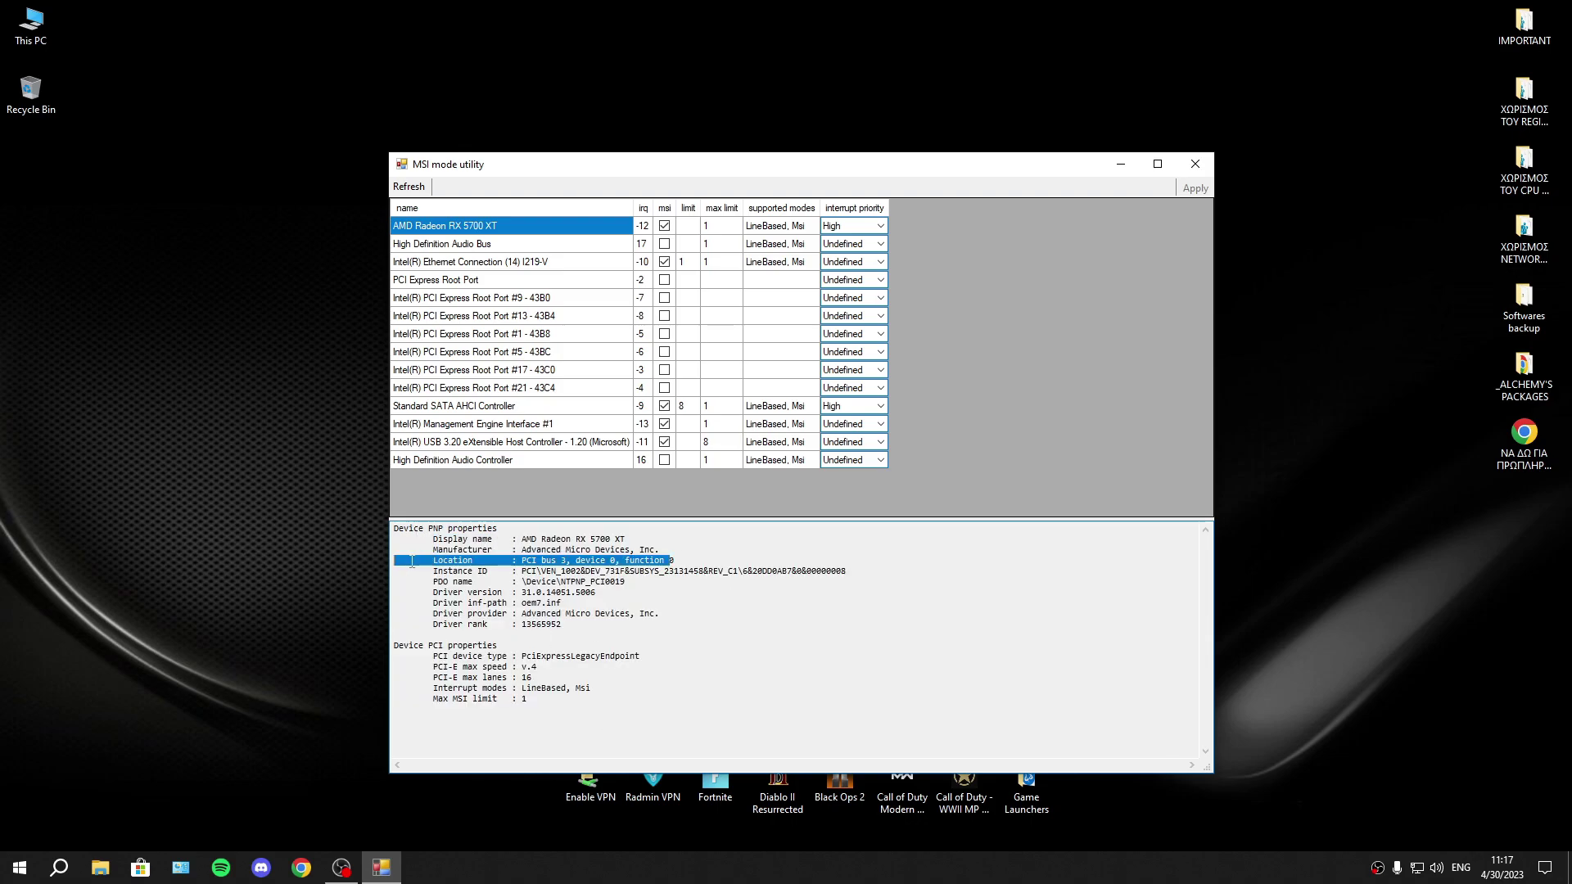
key(super+x)
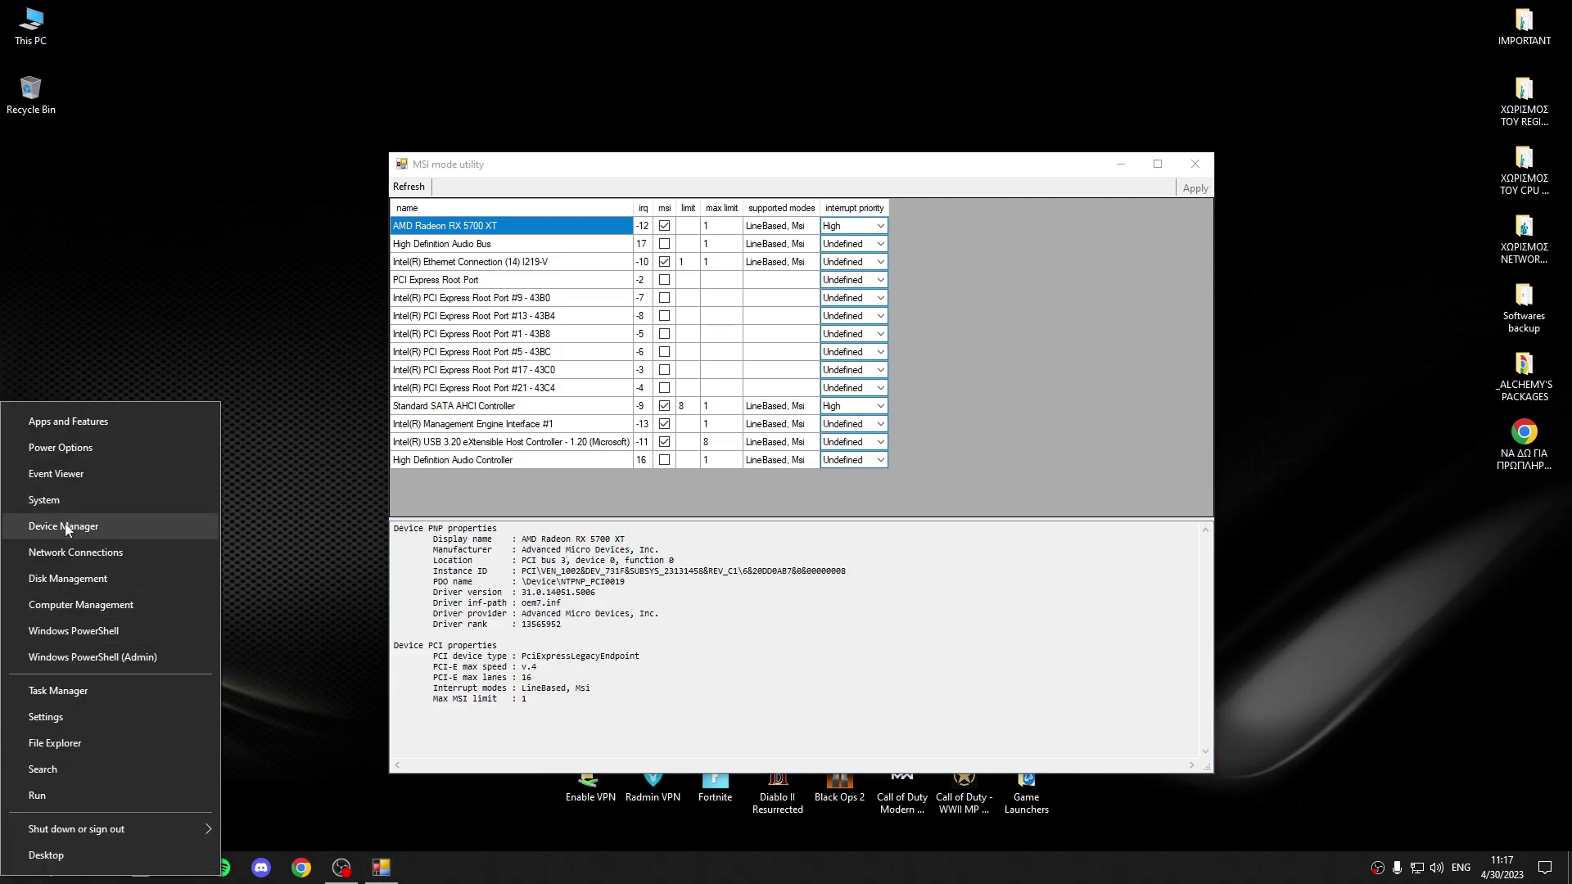
Step: Open Device Manager, move the utility to the right edge, and stretch Device Manager to full height
click(66, 523)
drag(804, 168, 1064, 162)
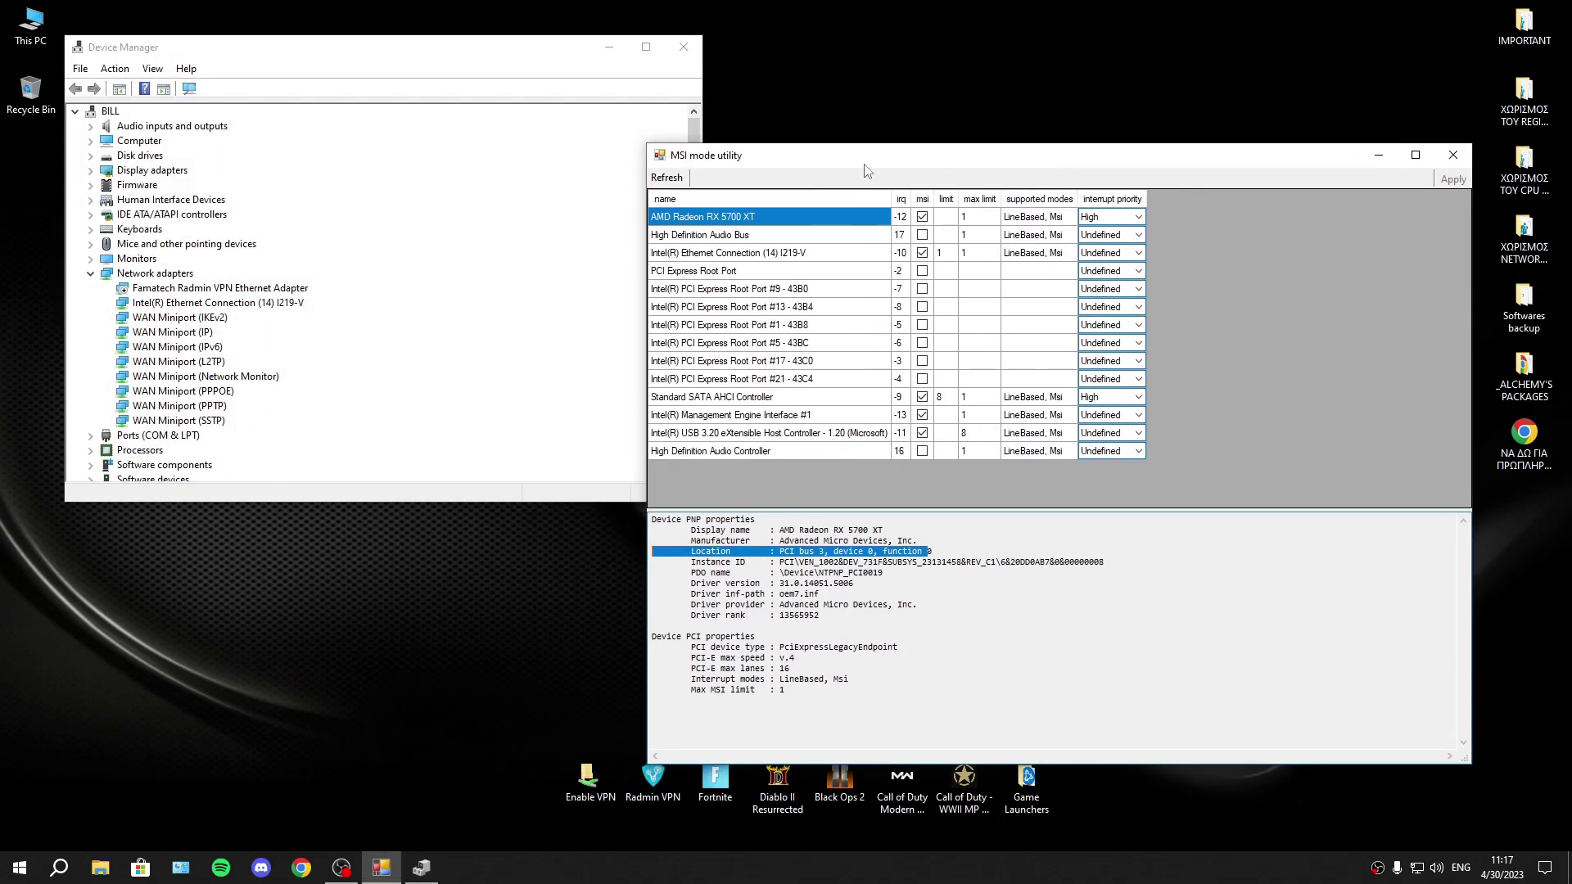
drag(869, 168, 1013, 154)
drag(303, 502, 269, 691)
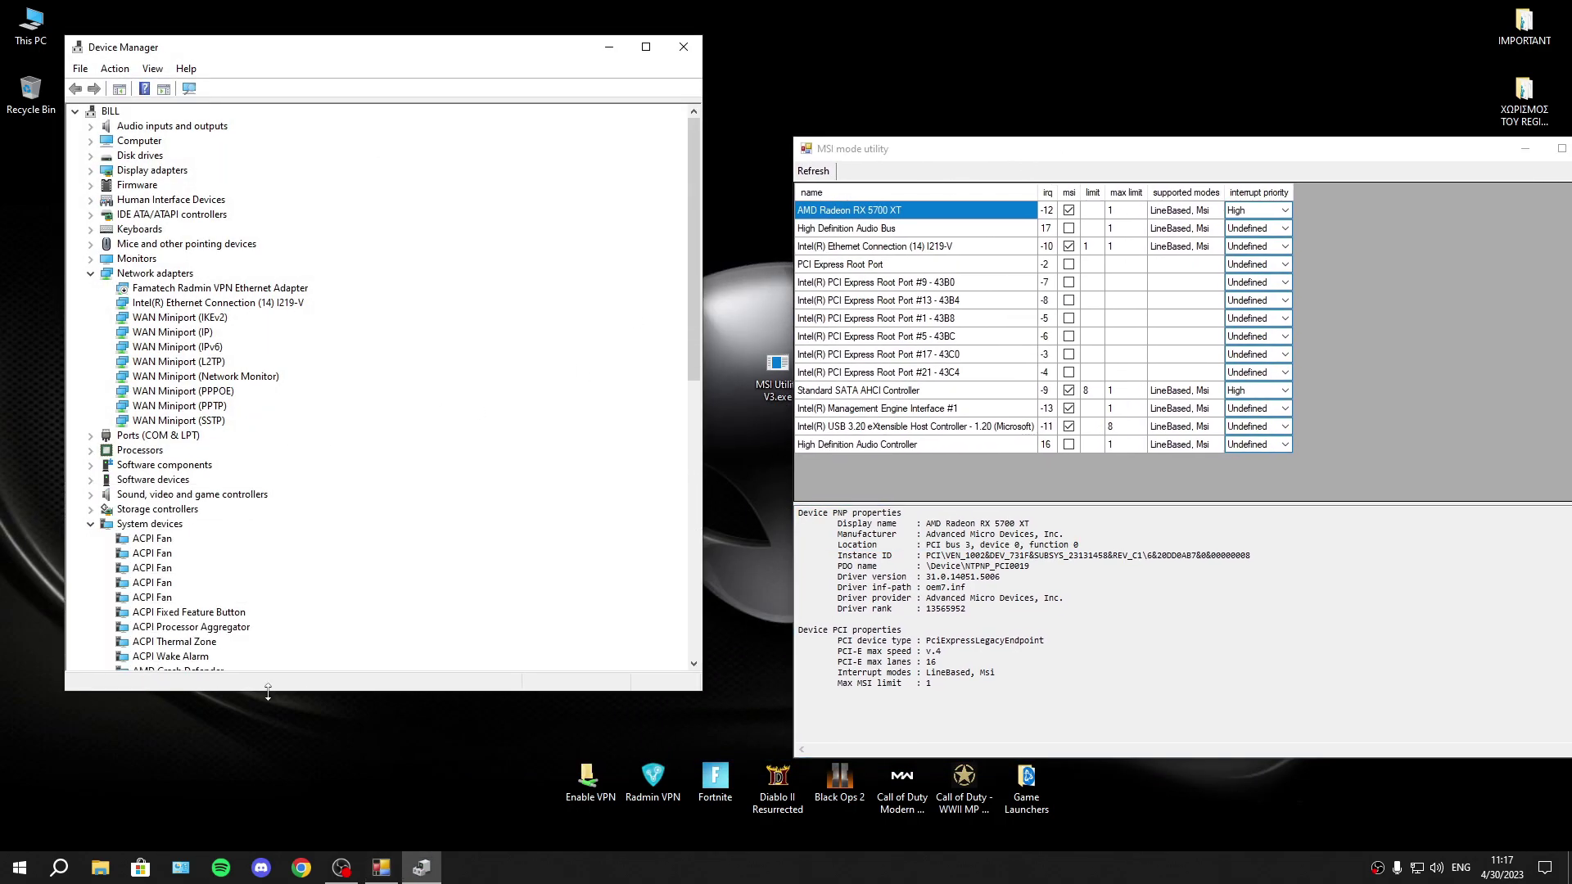
double_click(267, 704)
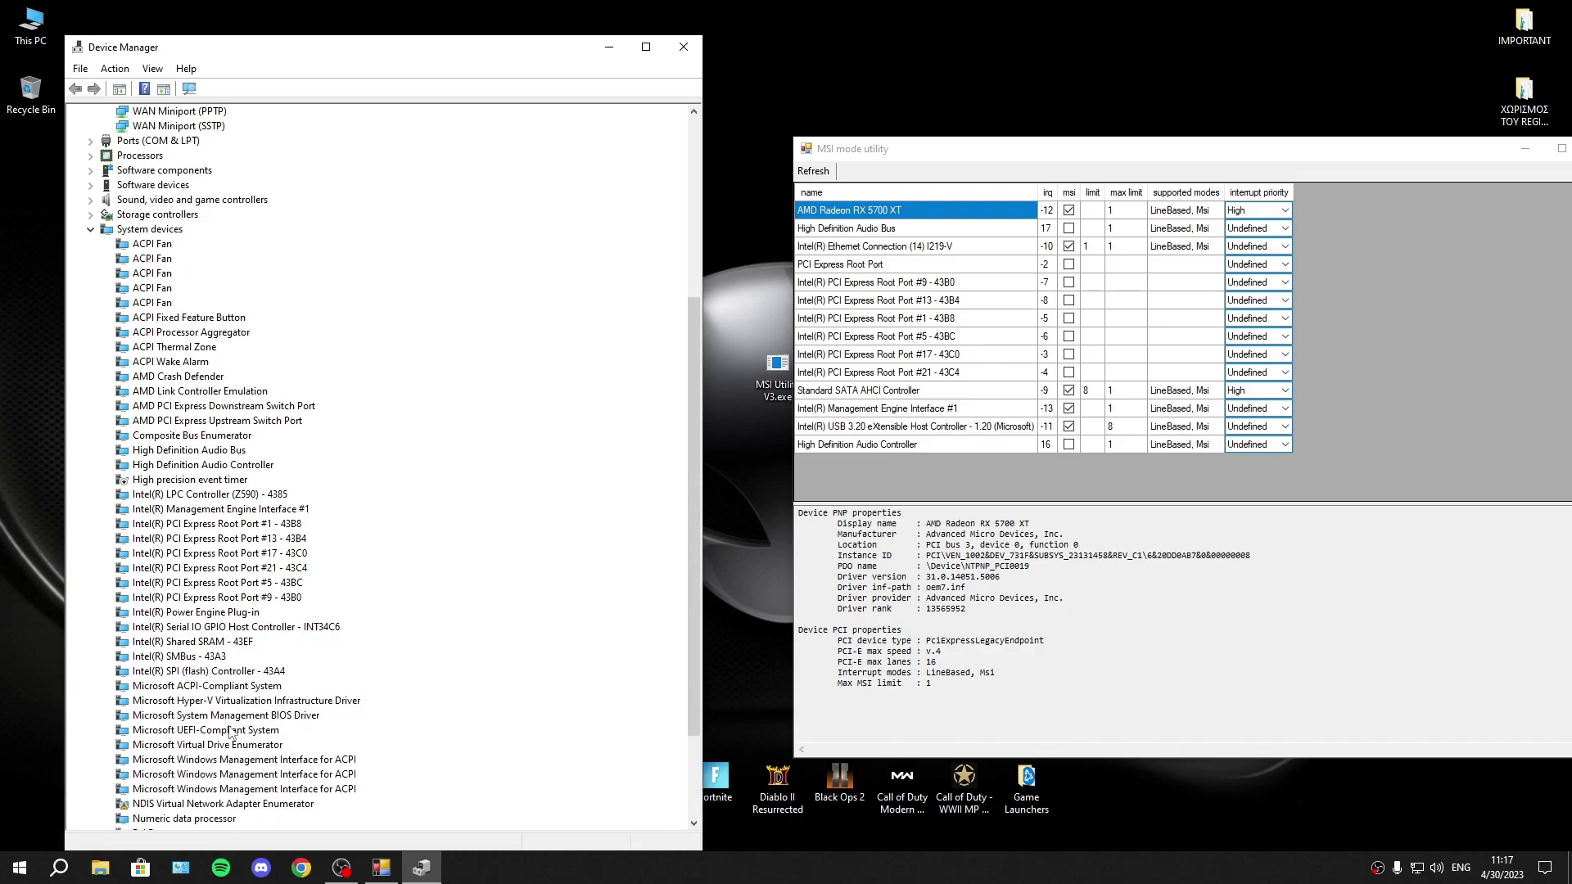
Step: Disable the NDIS Virtual Network Adapter Enumerator device and expand Universal Serial Bus controllers
click(198, 671)
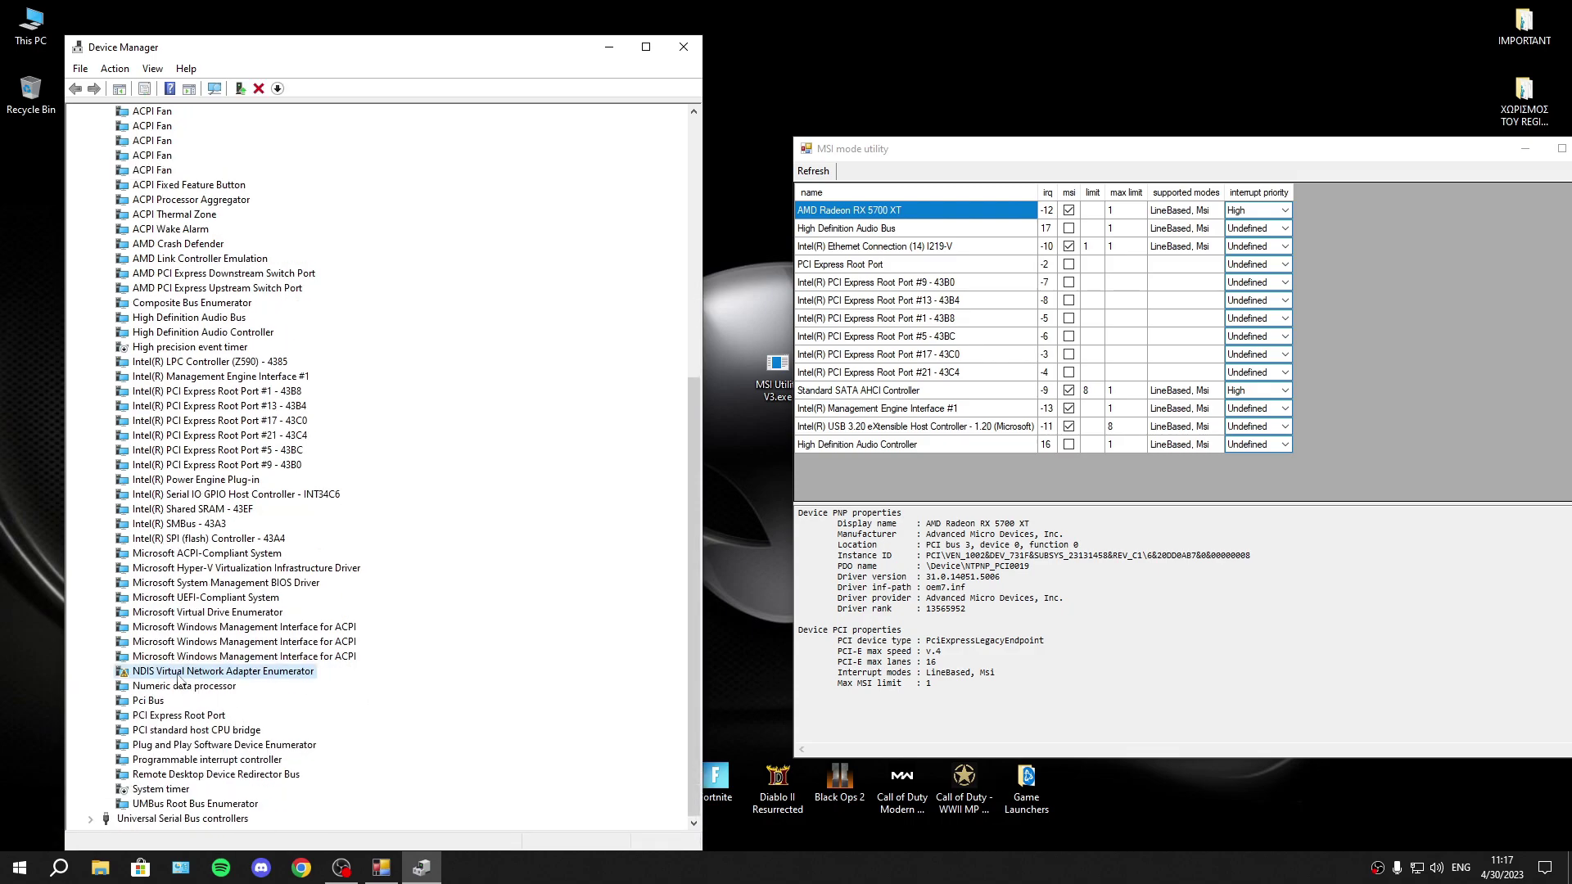
right_click(177, 673)
click(217, 703)
click(819, 452)
click(90, 819)
scroll(197, 546, up, 10)
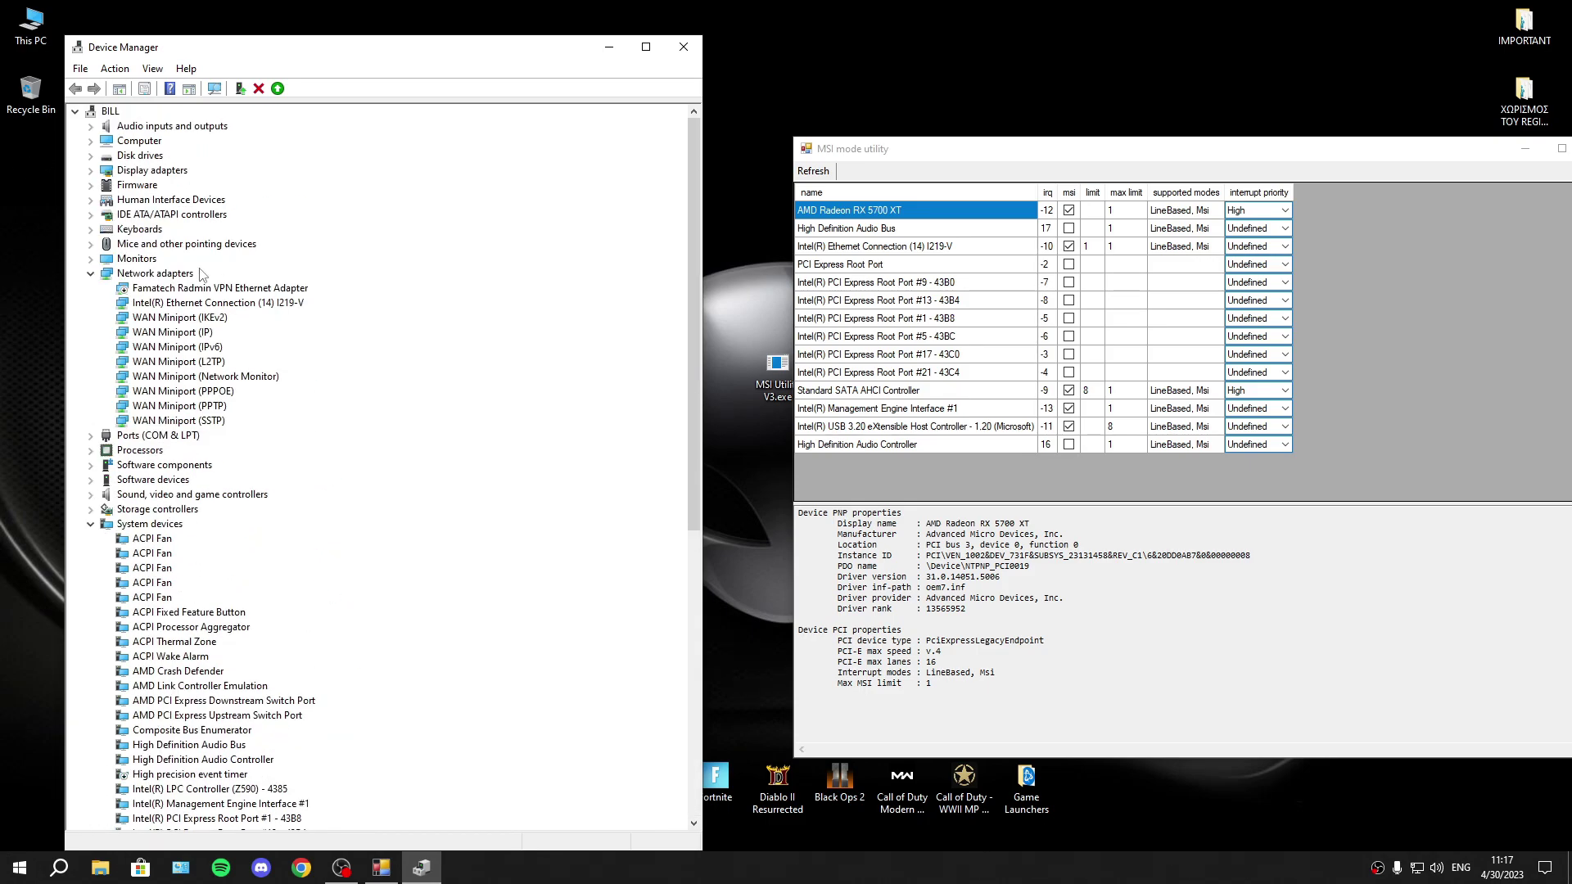
click(115, 69)
Step: Switch to Devices by connection and expand the PCI Express Root Port branch down to the Radeon RX 5700 XT
mouse_move(153, 69)
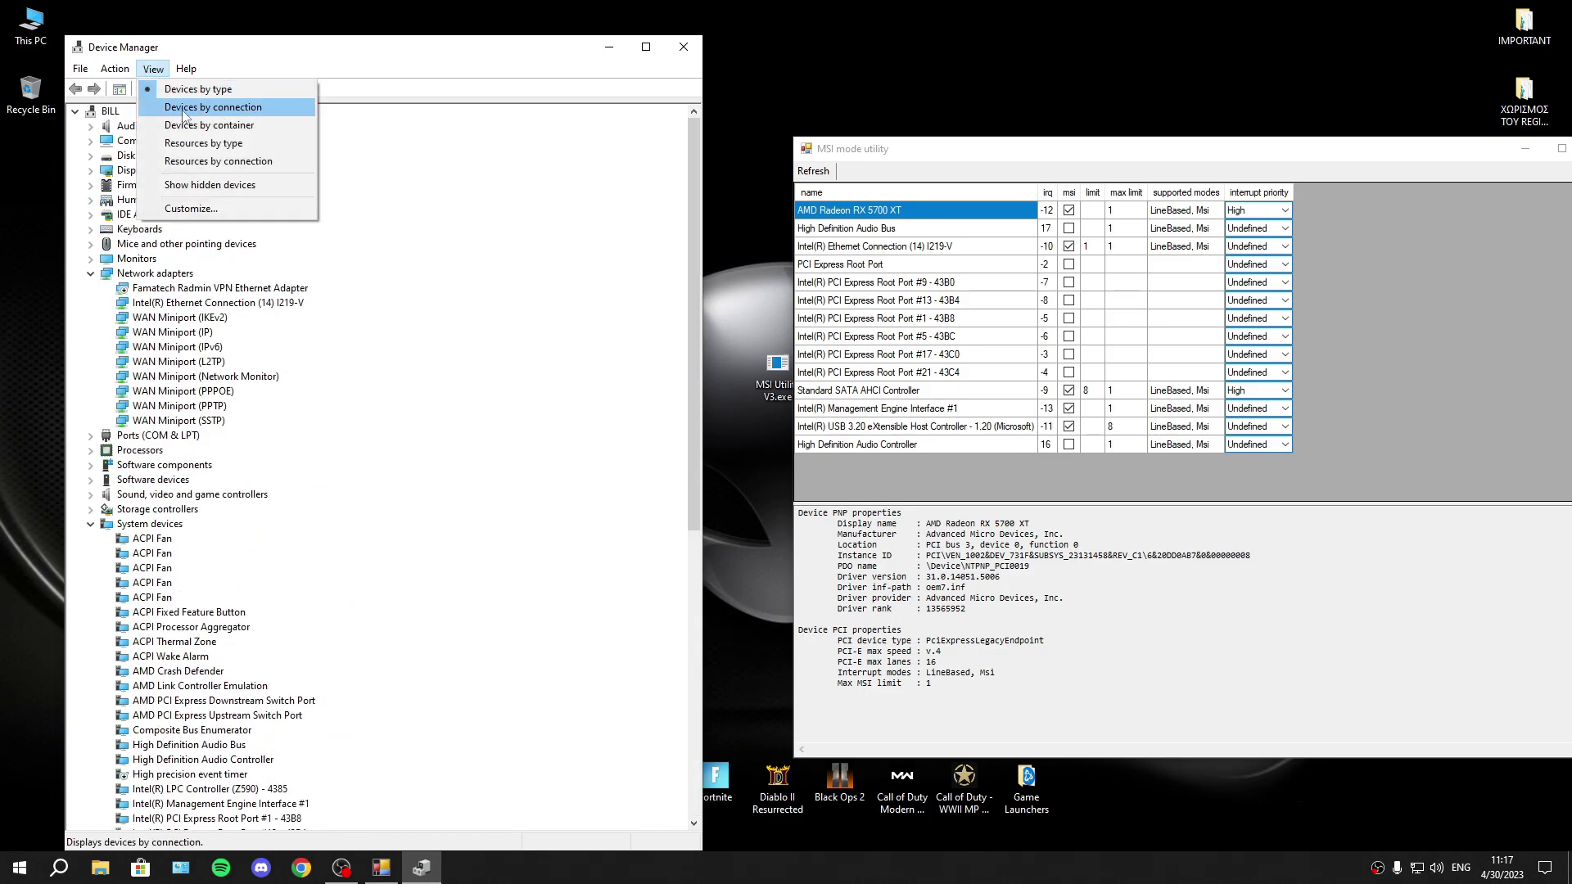
click(226, 113)
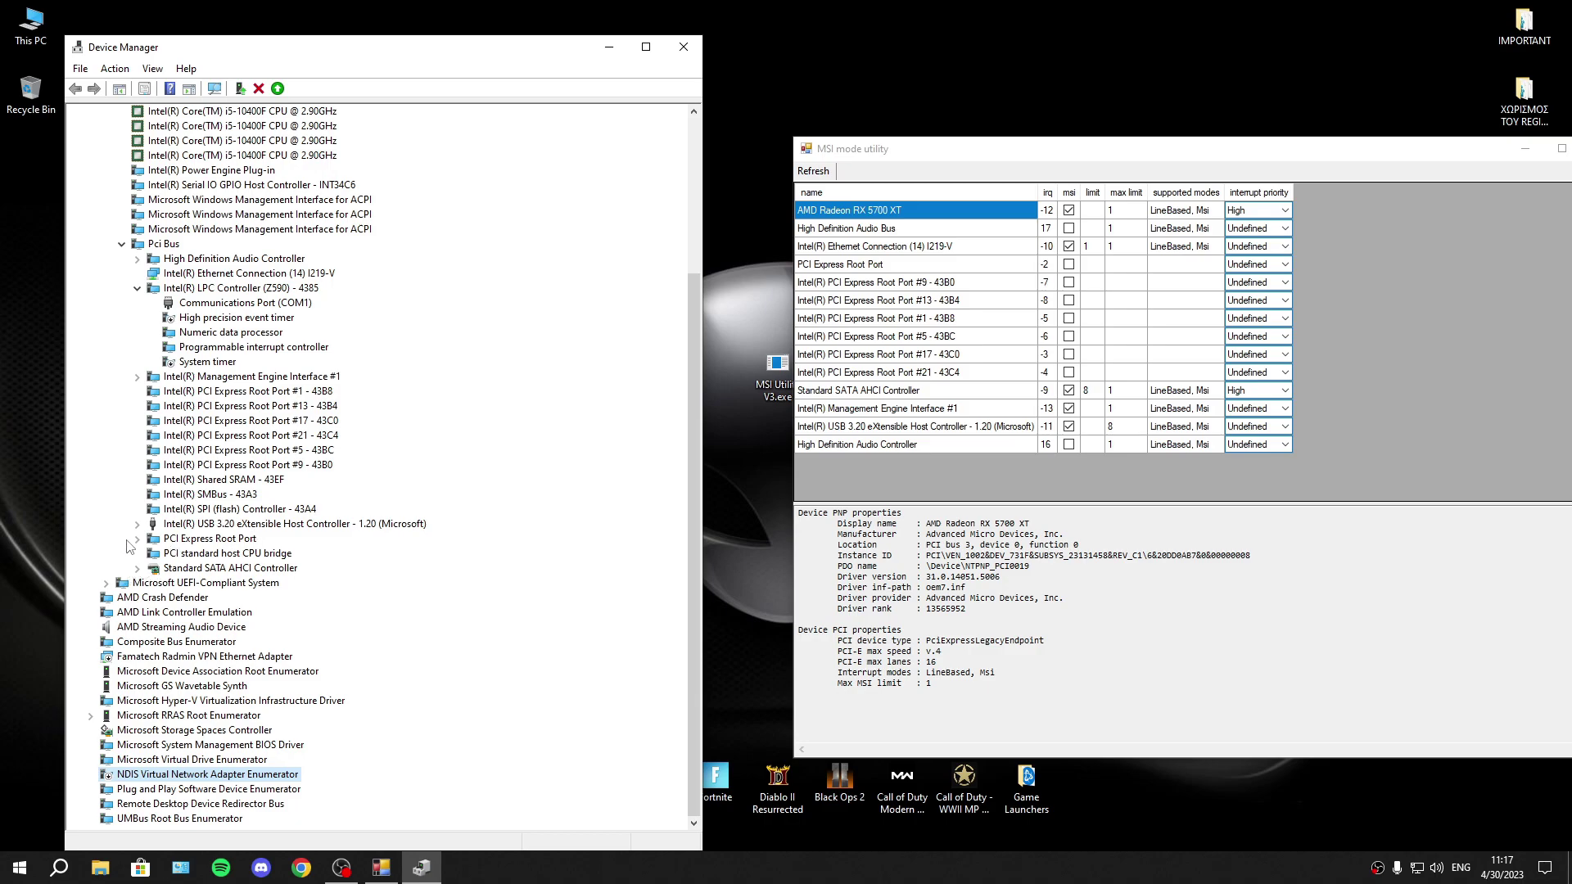
click(137, 539)
click(153, 554)
click(168, 568)
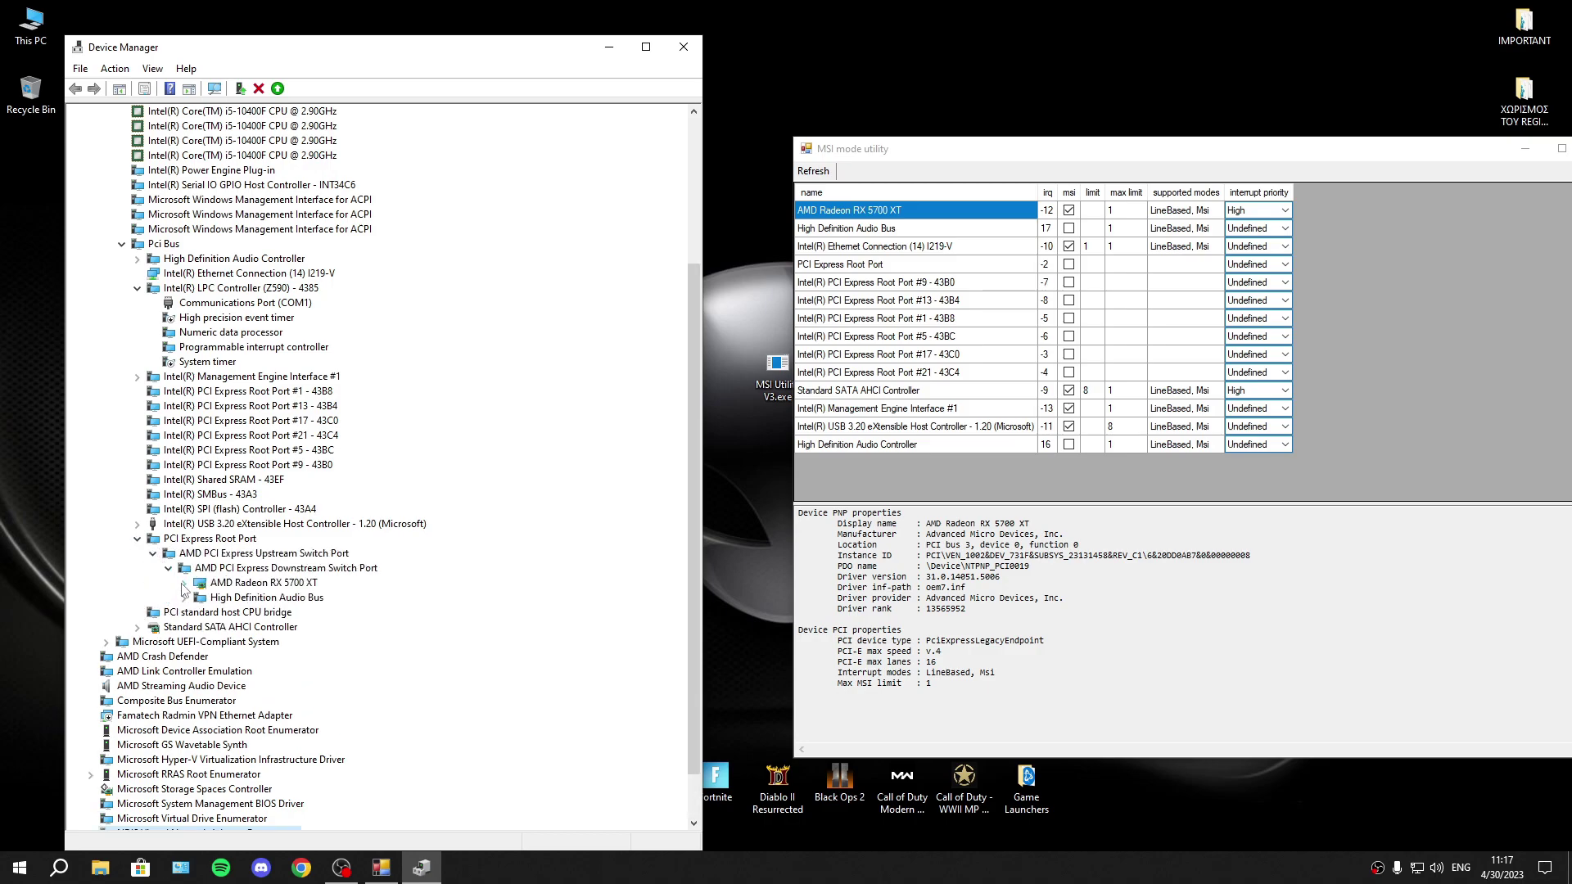
click(184, 583)
click(183, 612)
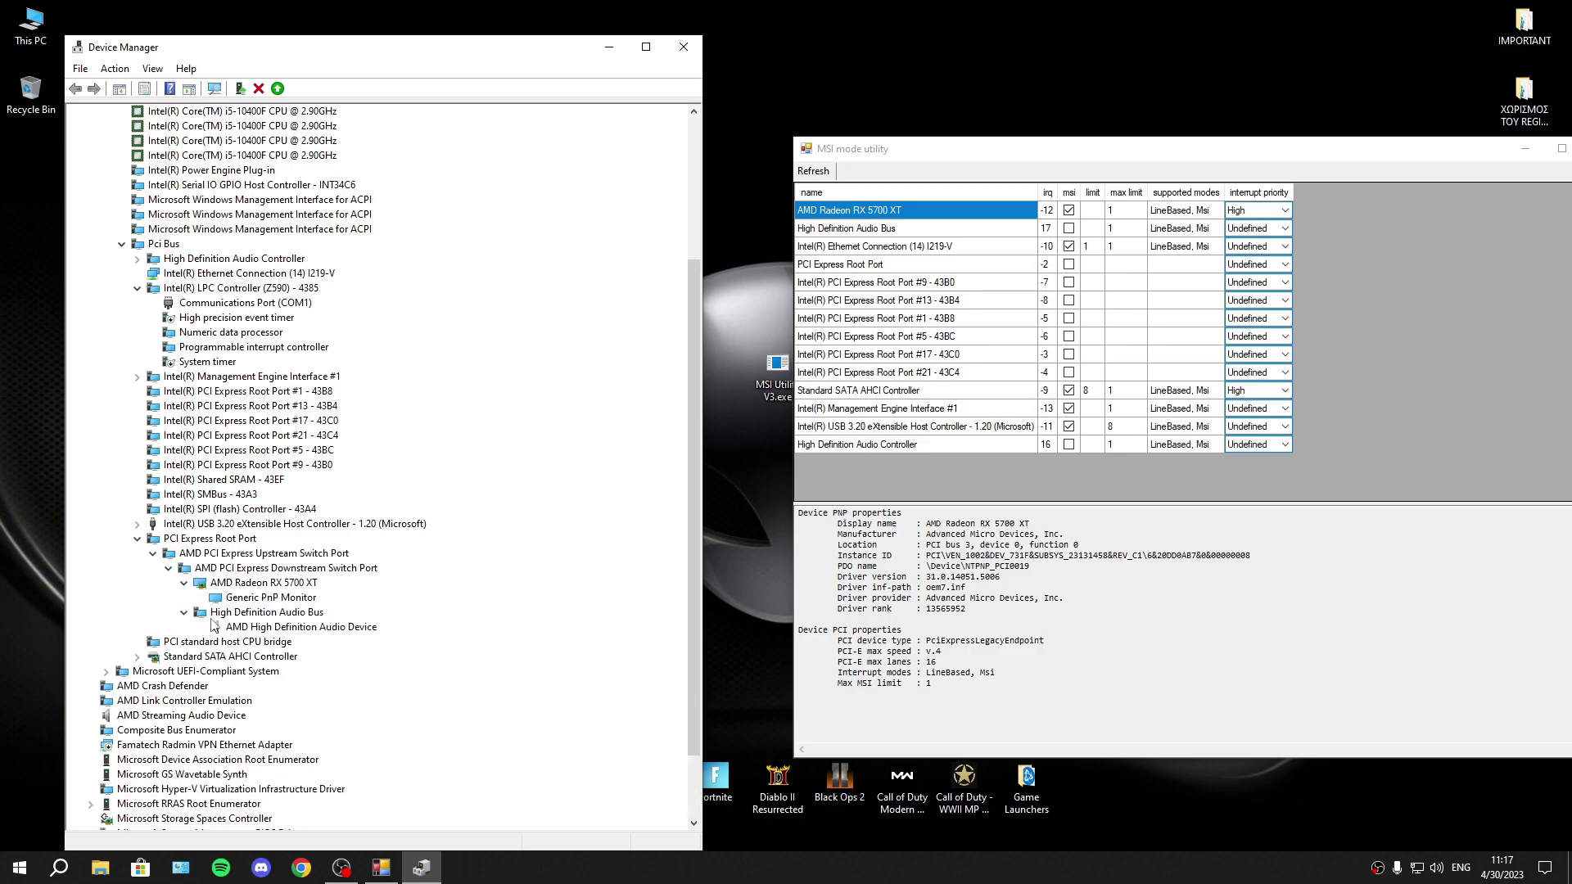
Step: Read the PCI Express Root Port's Location in its properties and compare it with the utility's details
double_click(201, 542)
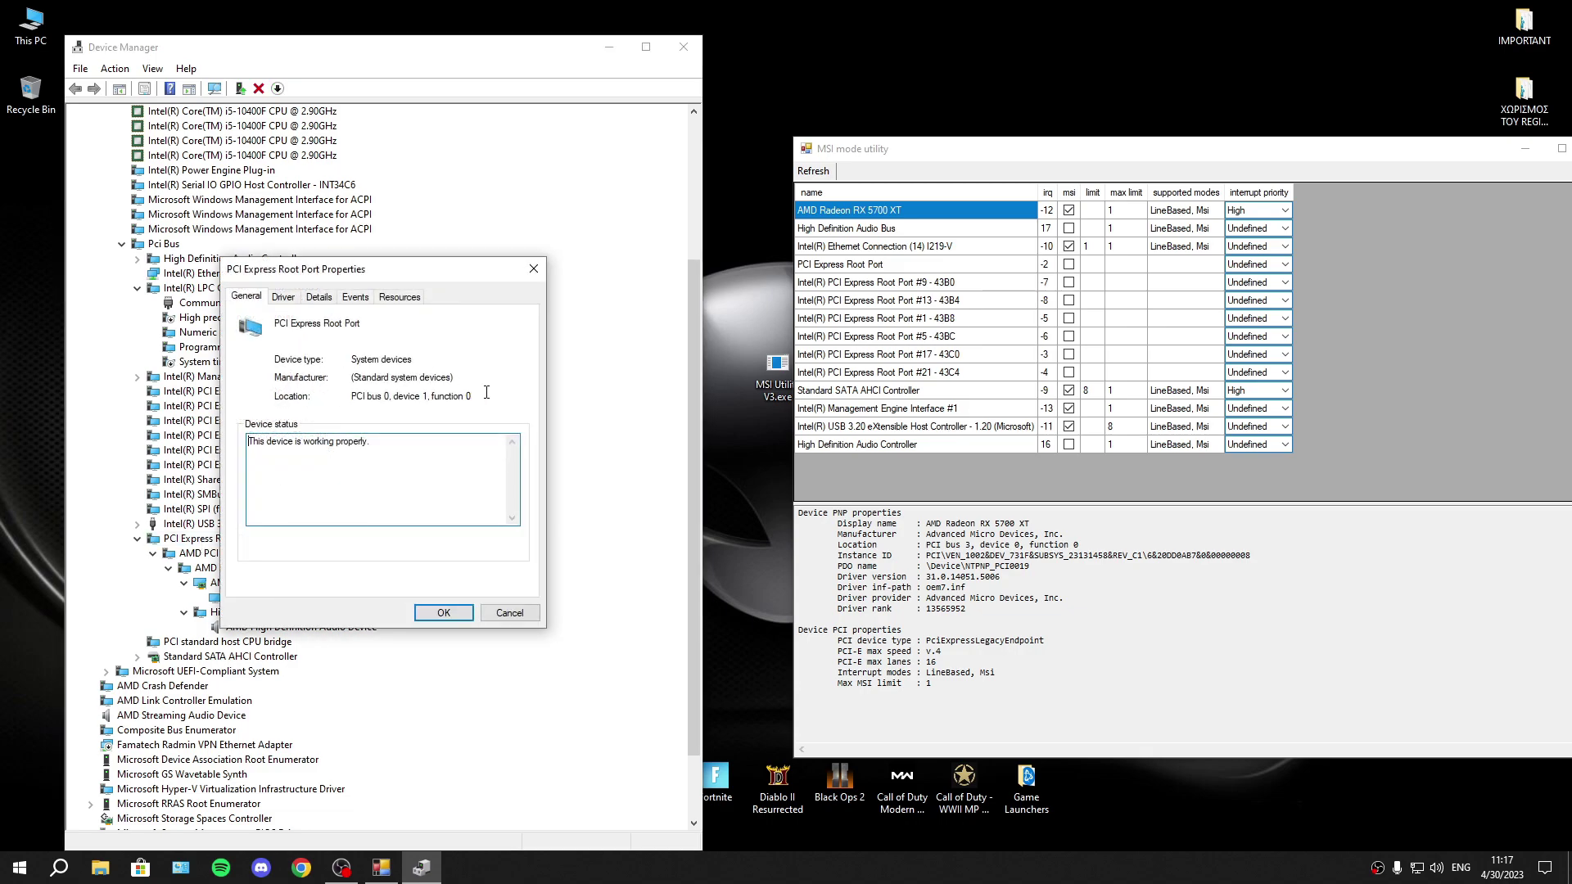
drag(486, 393, 351, 396)
click(423, 396)
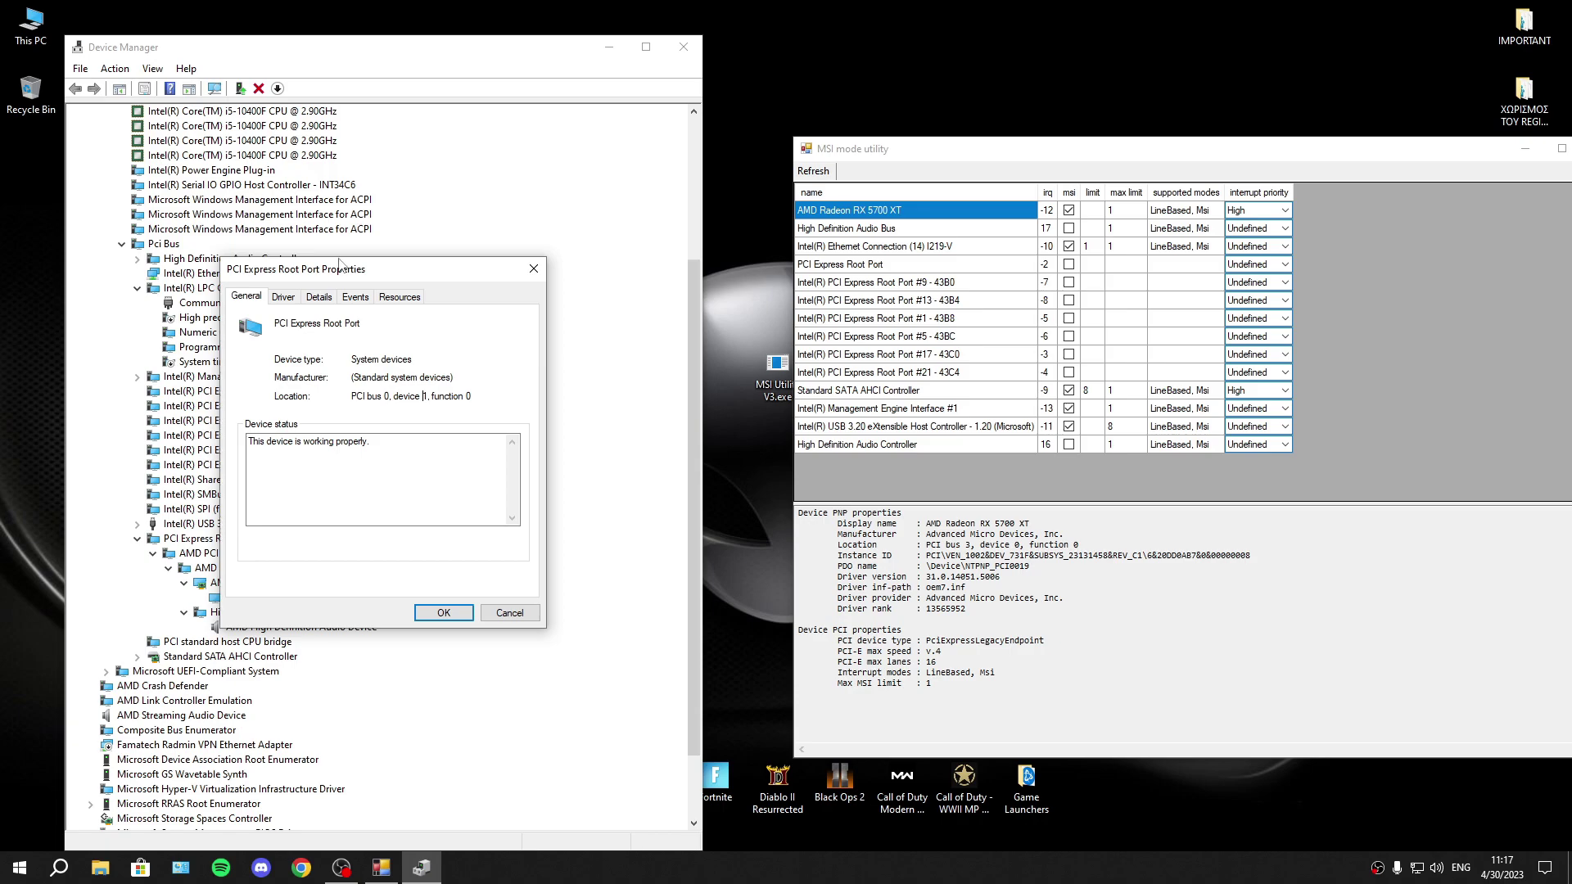
click(533, 269)
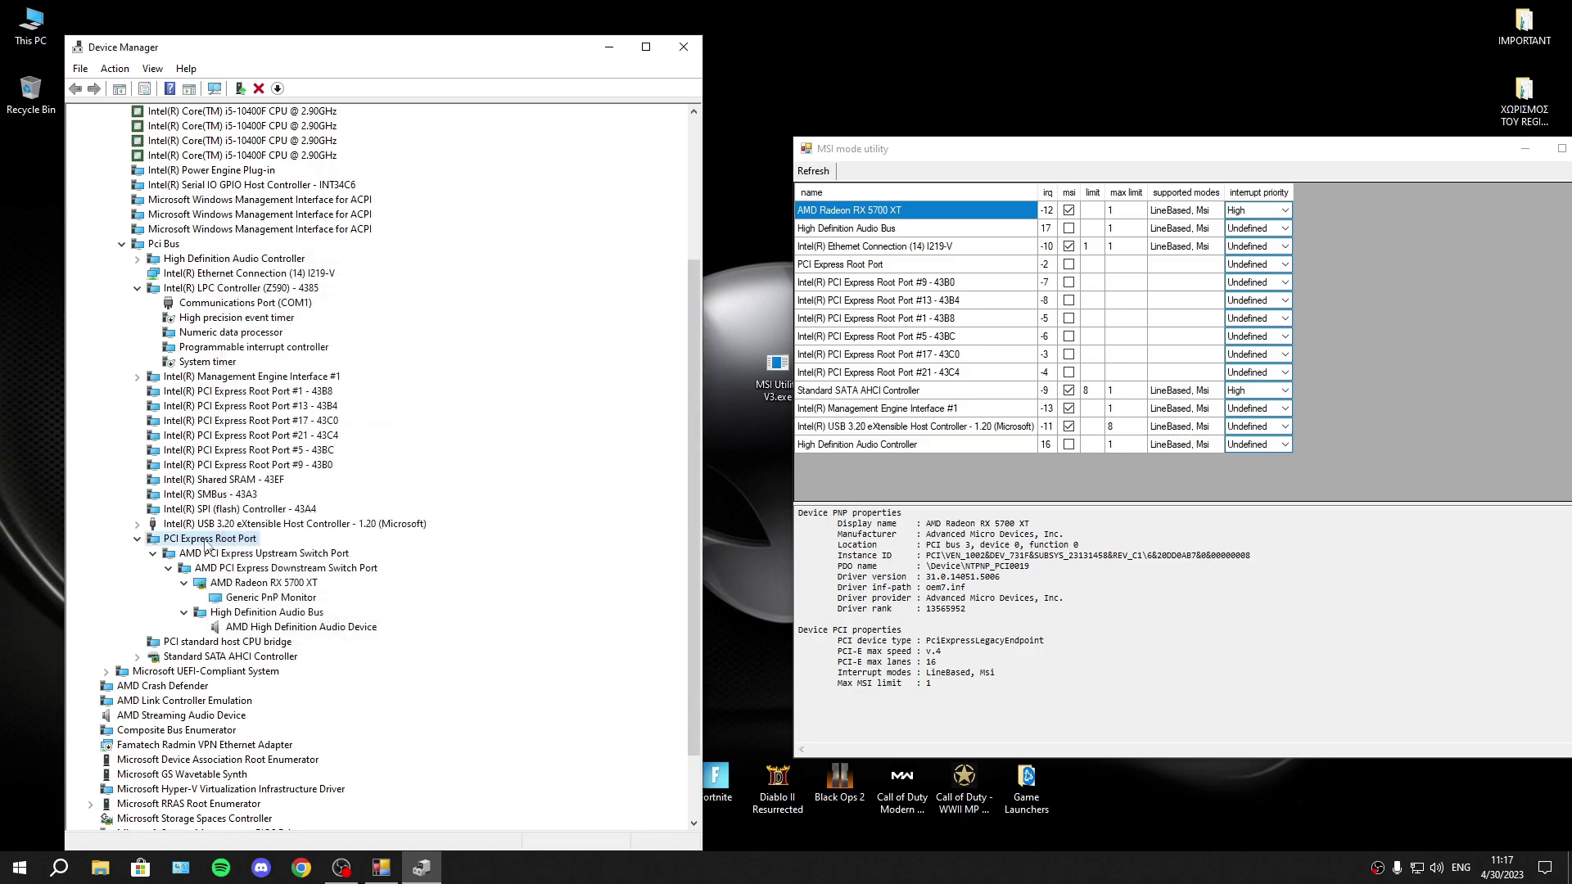
double_click(205, 540)
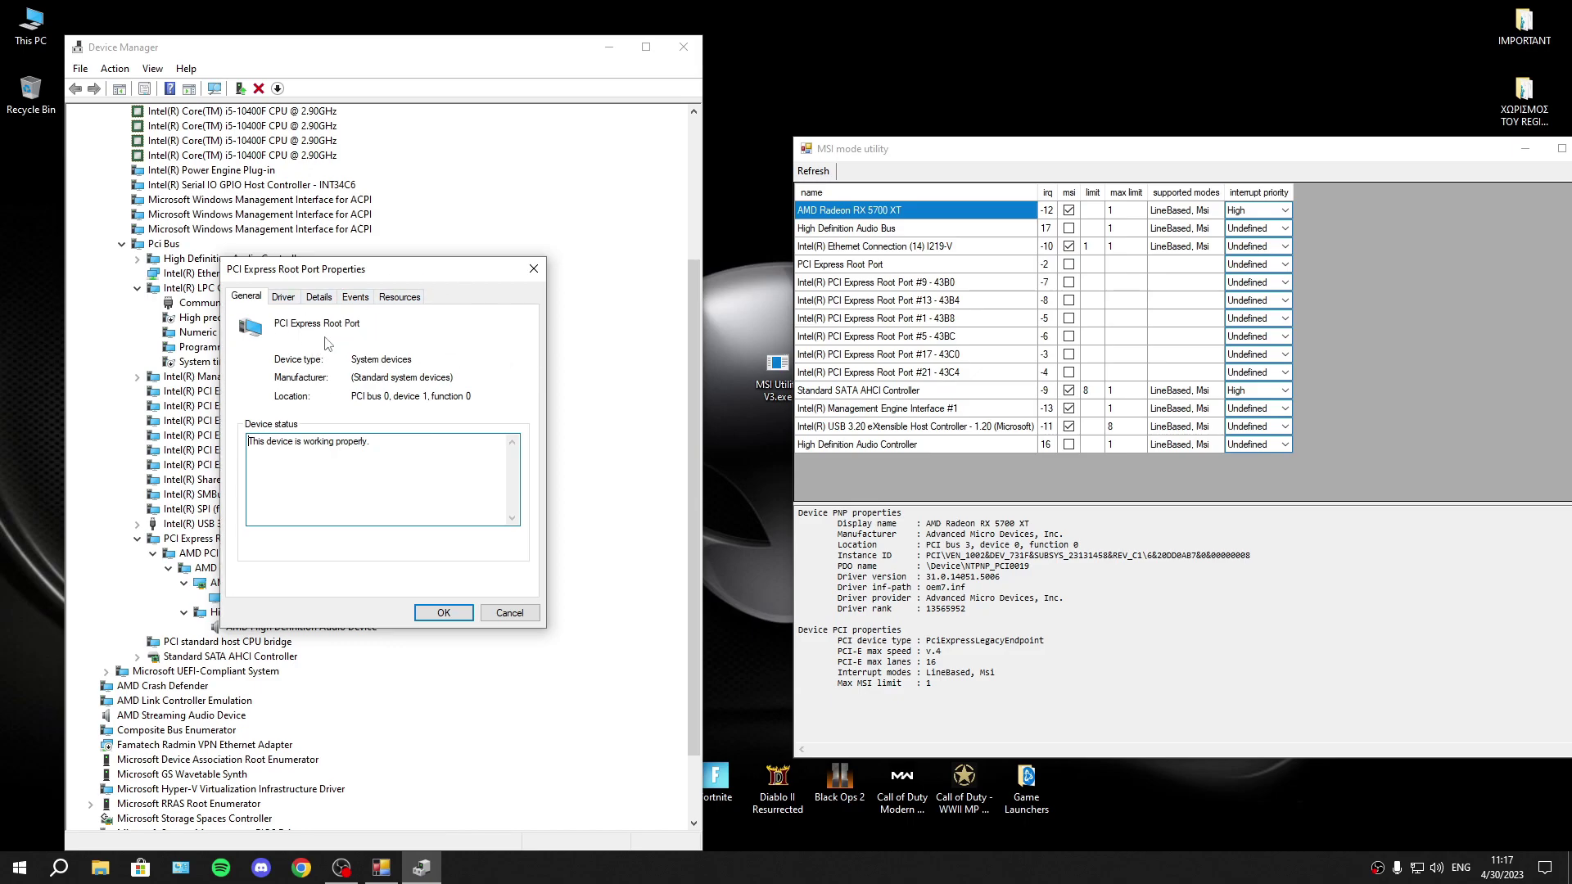
drag(352, 377, 454, 377)
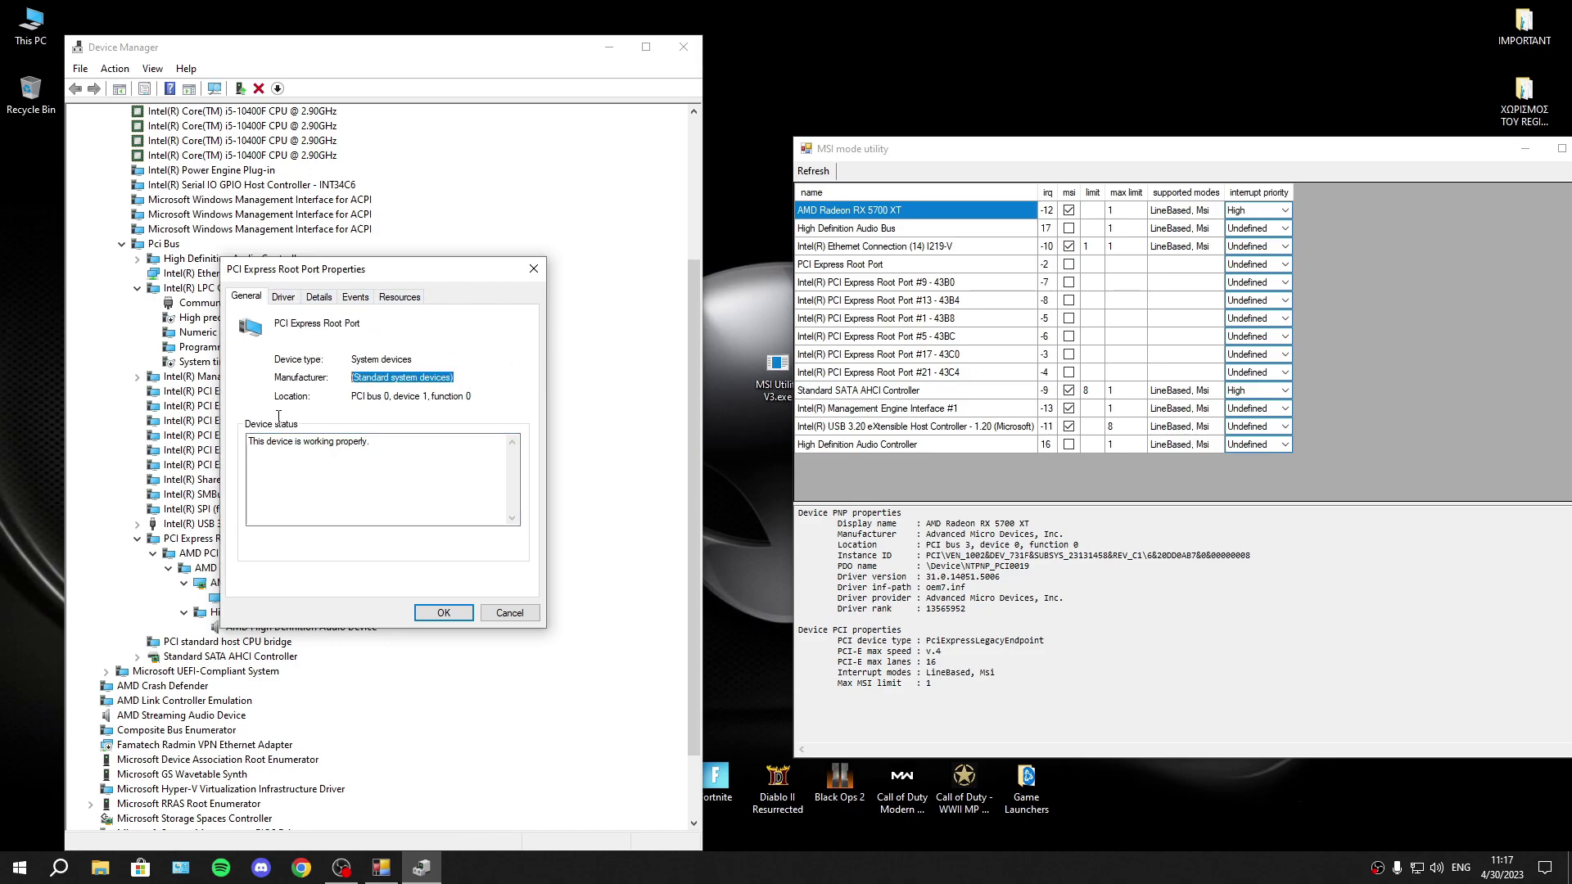
drag(352, 396, 471, 396)
click(529, 271)
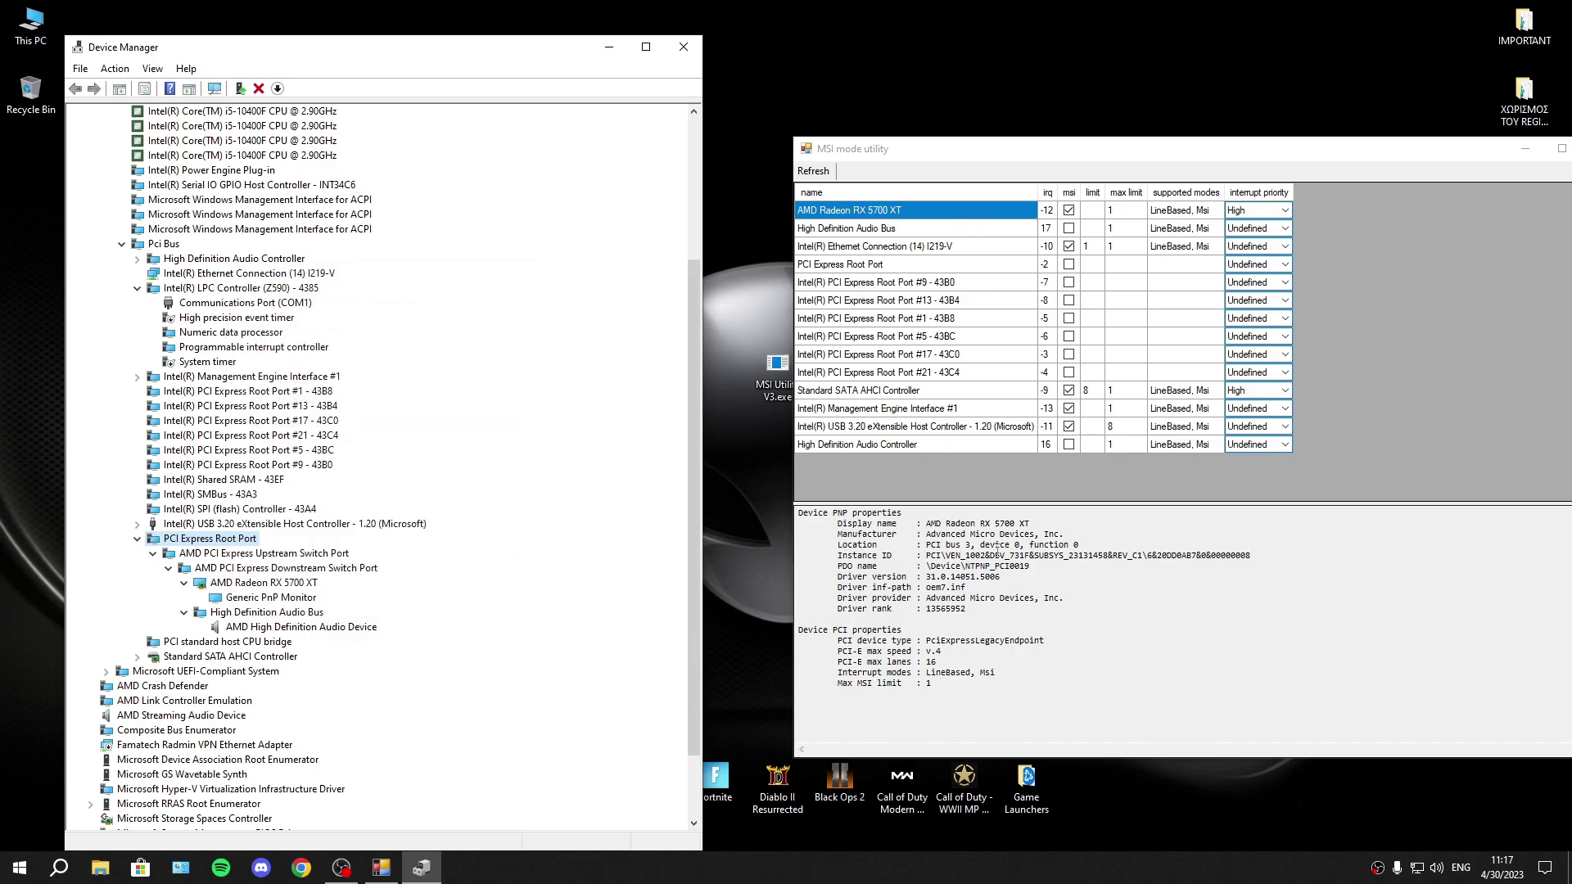
drag(1072, 543, 892, 556)
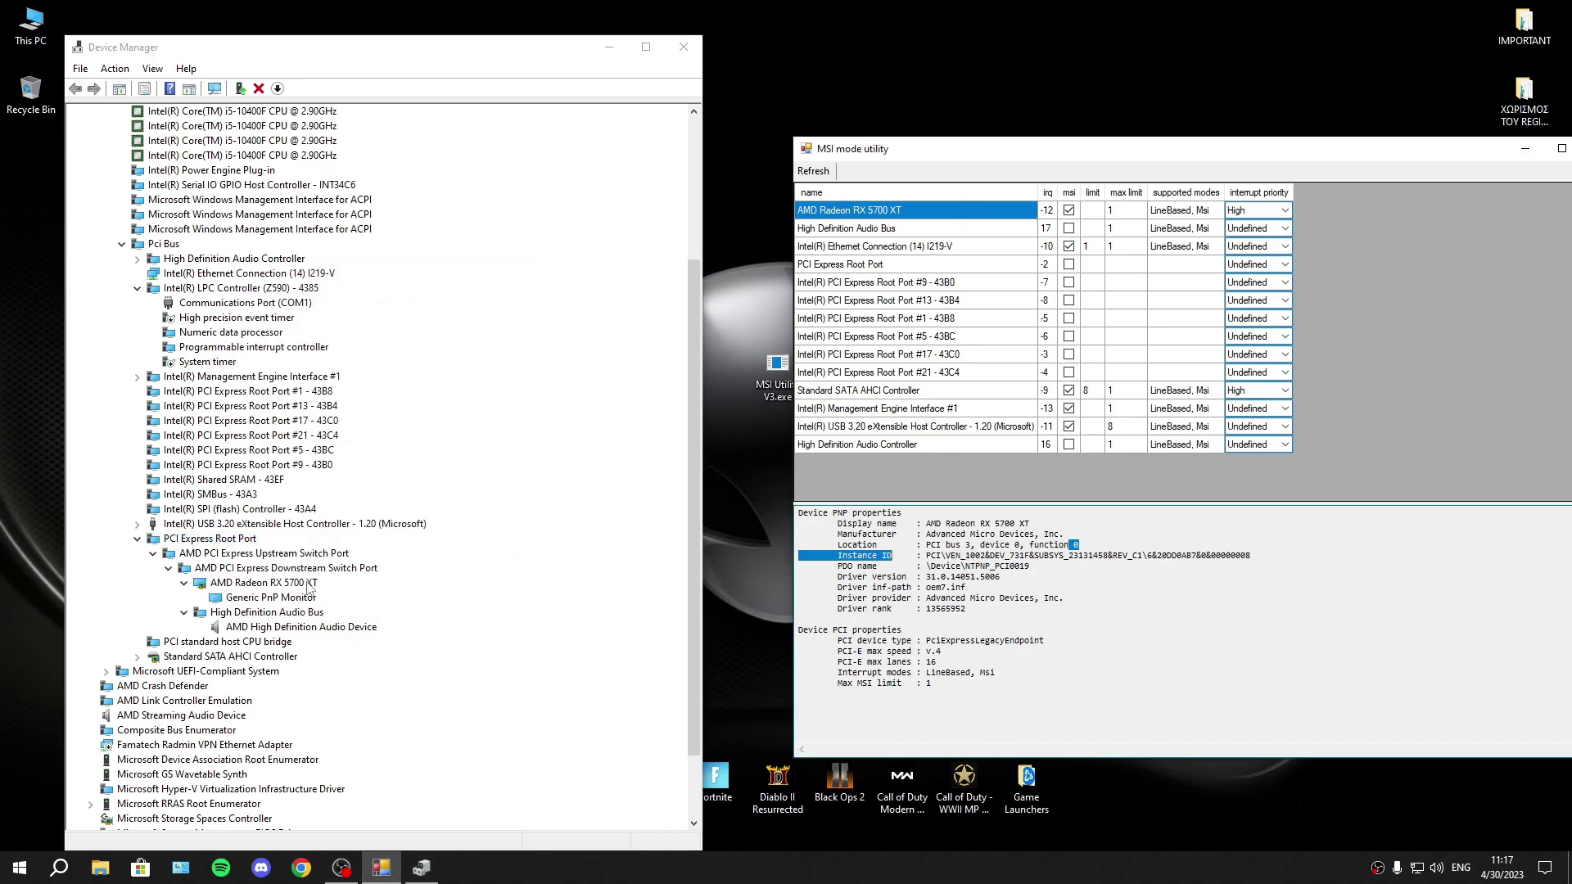
Step: Check the Location of the AMD upstream switch port and the Radeon RX 5700 XT in their properties
double_click(298, 555)
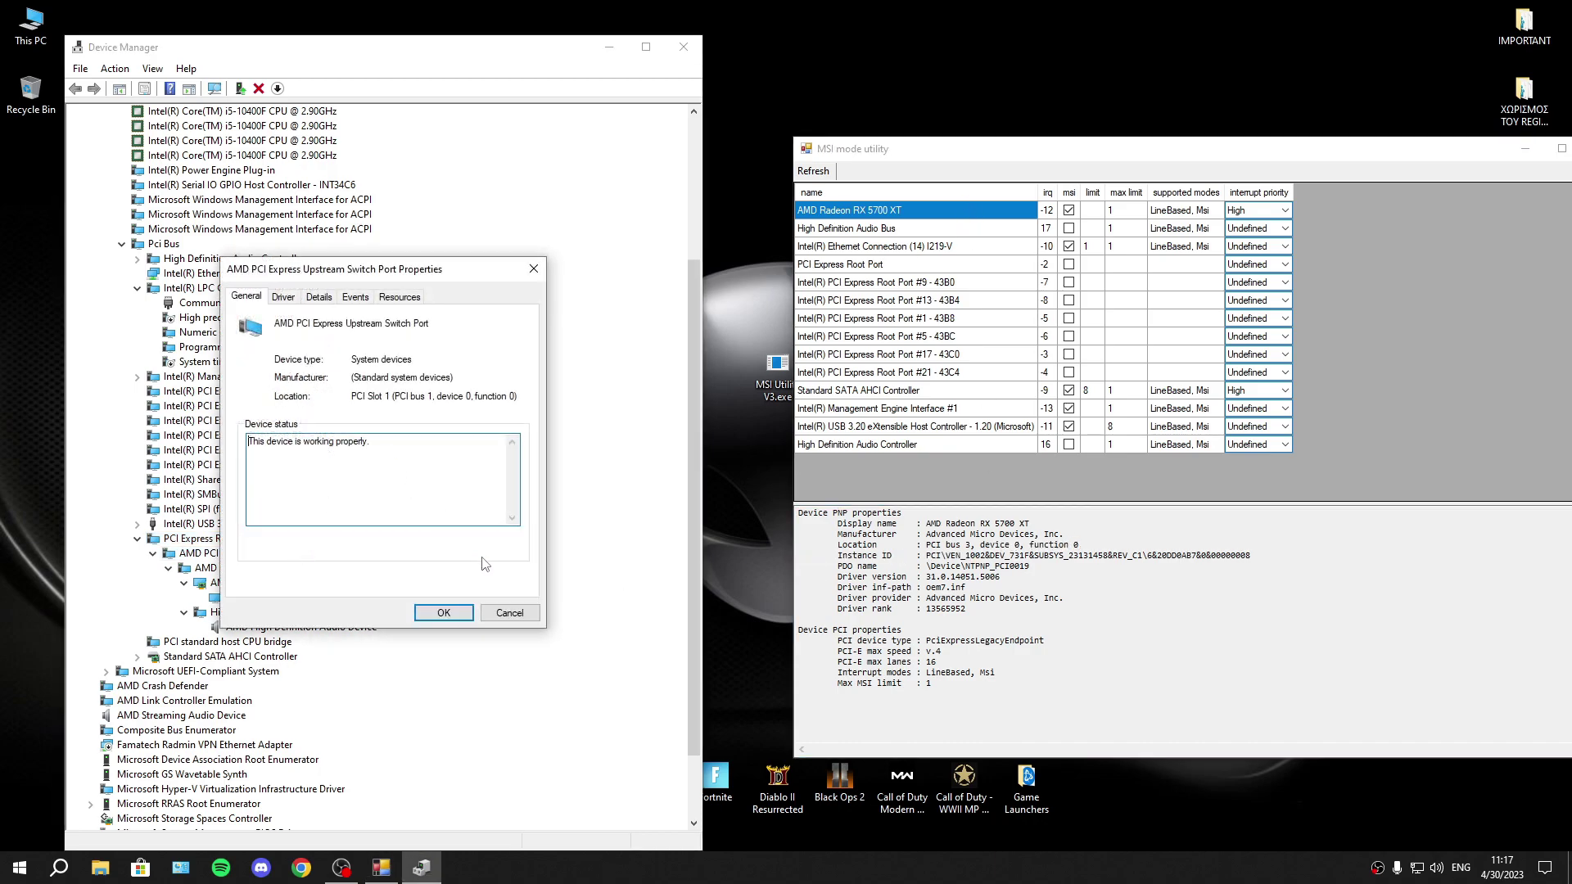
click(443, 613)
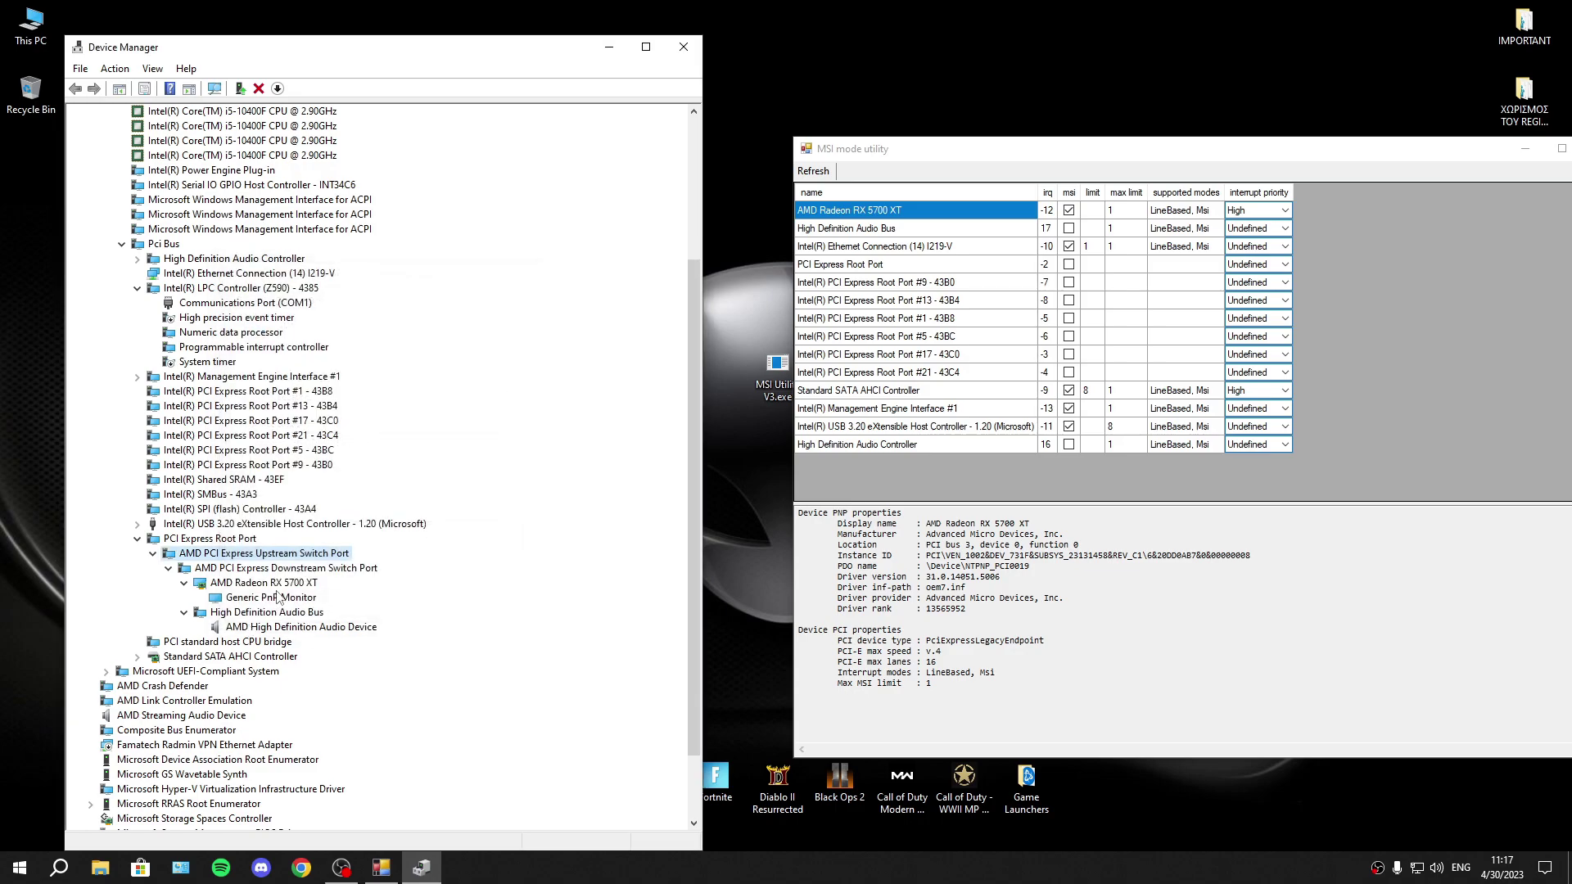
double_click(270, 583)
click(514, 398)
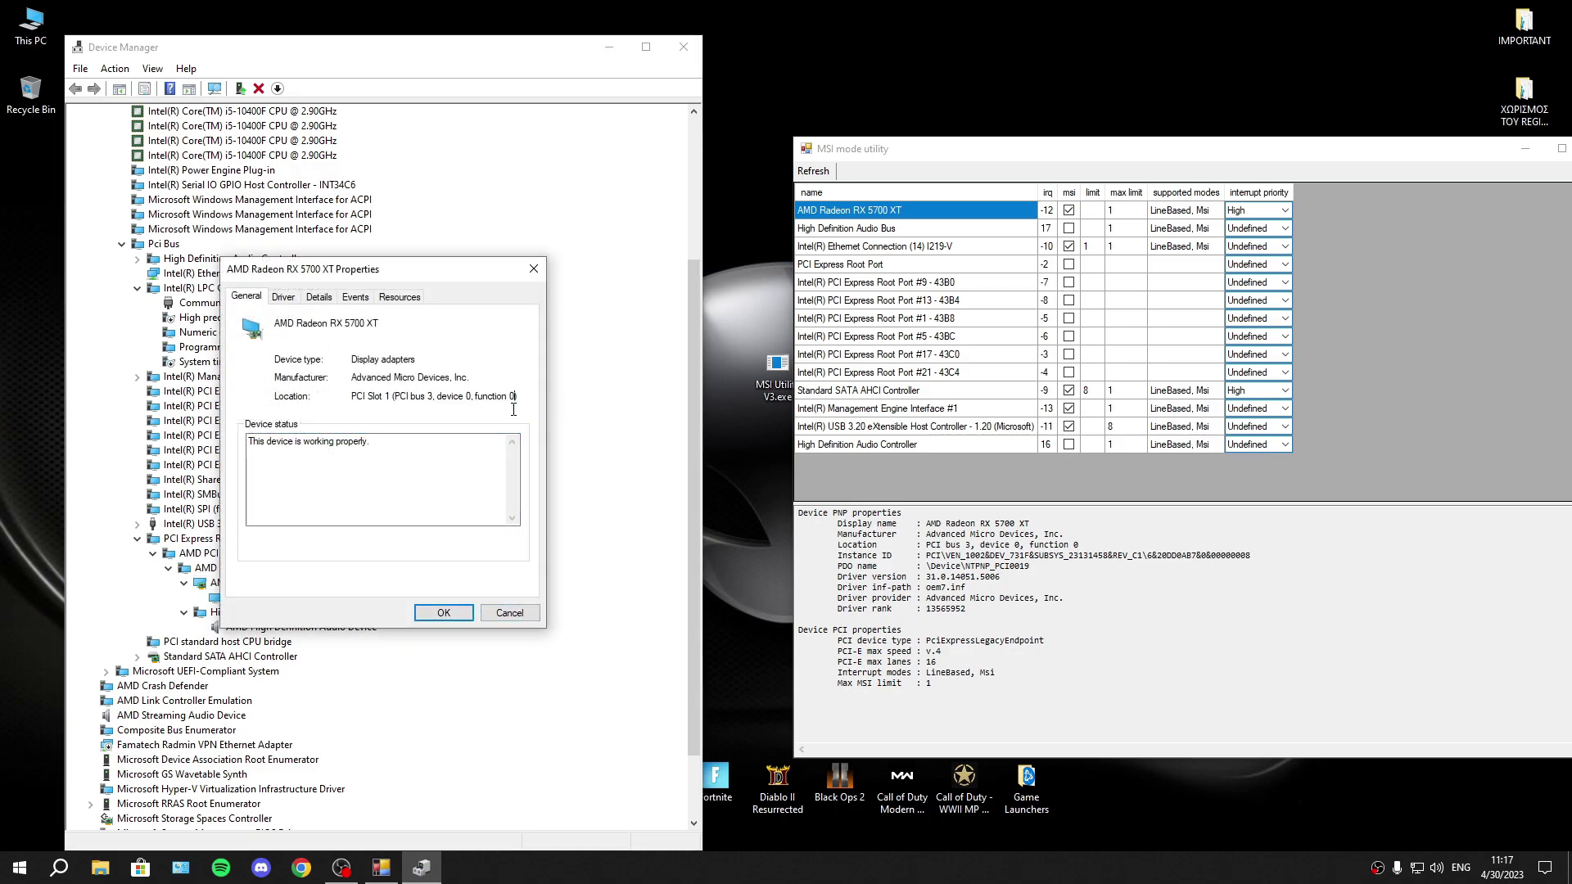
drag(526, 397, 350, 399)
click(357, 398)
click(443, 613)
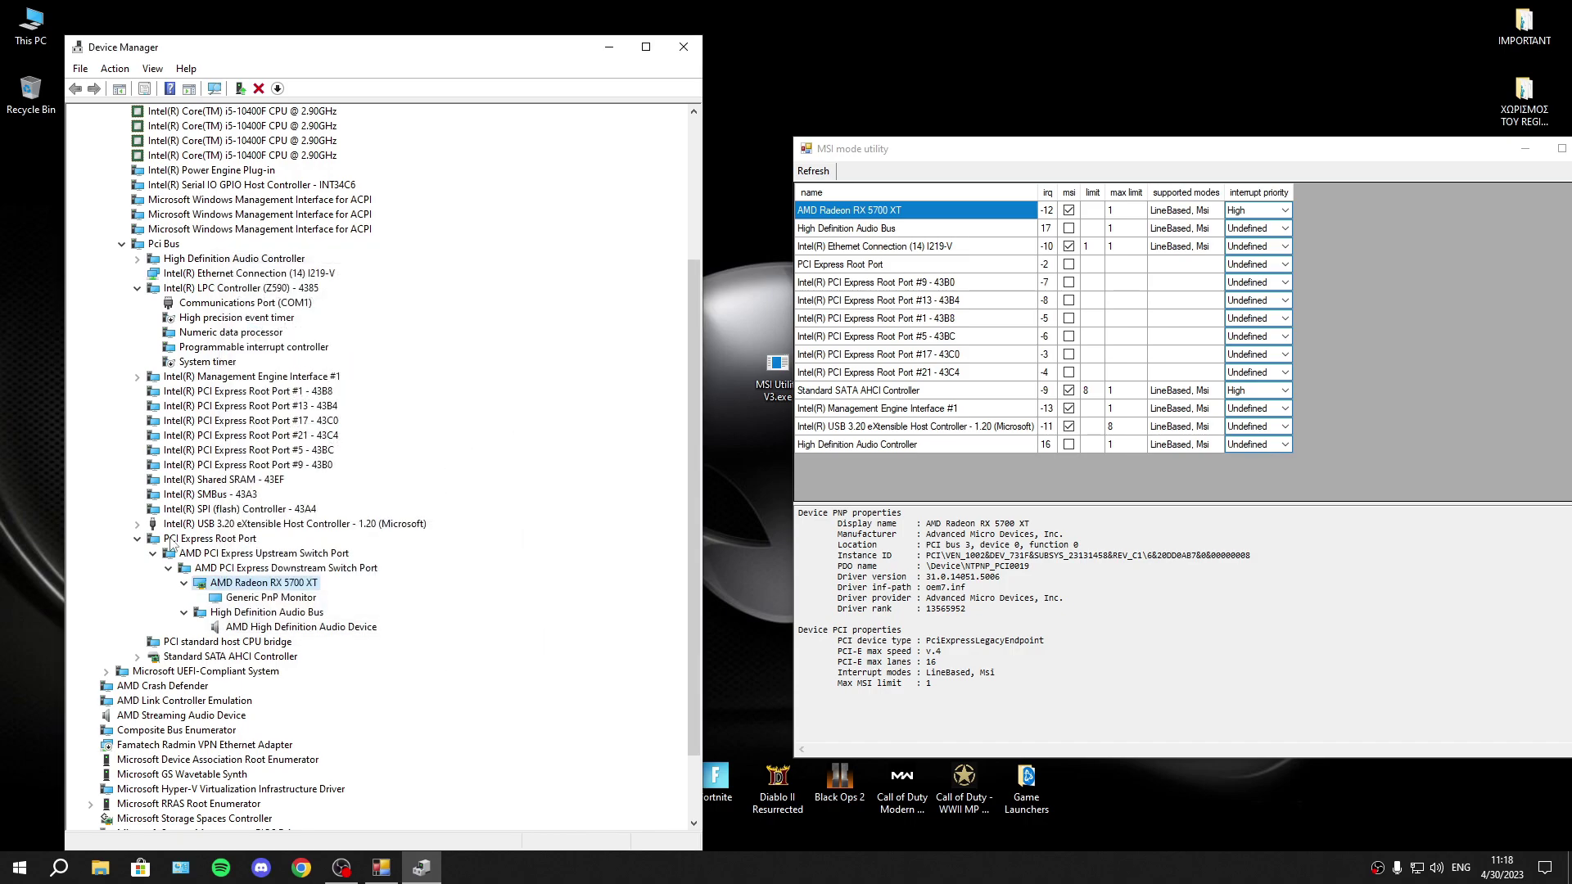
Step: Compare the PCI Express Root Port's Location against each root port listed in the utility to find the match
click(171, 541)
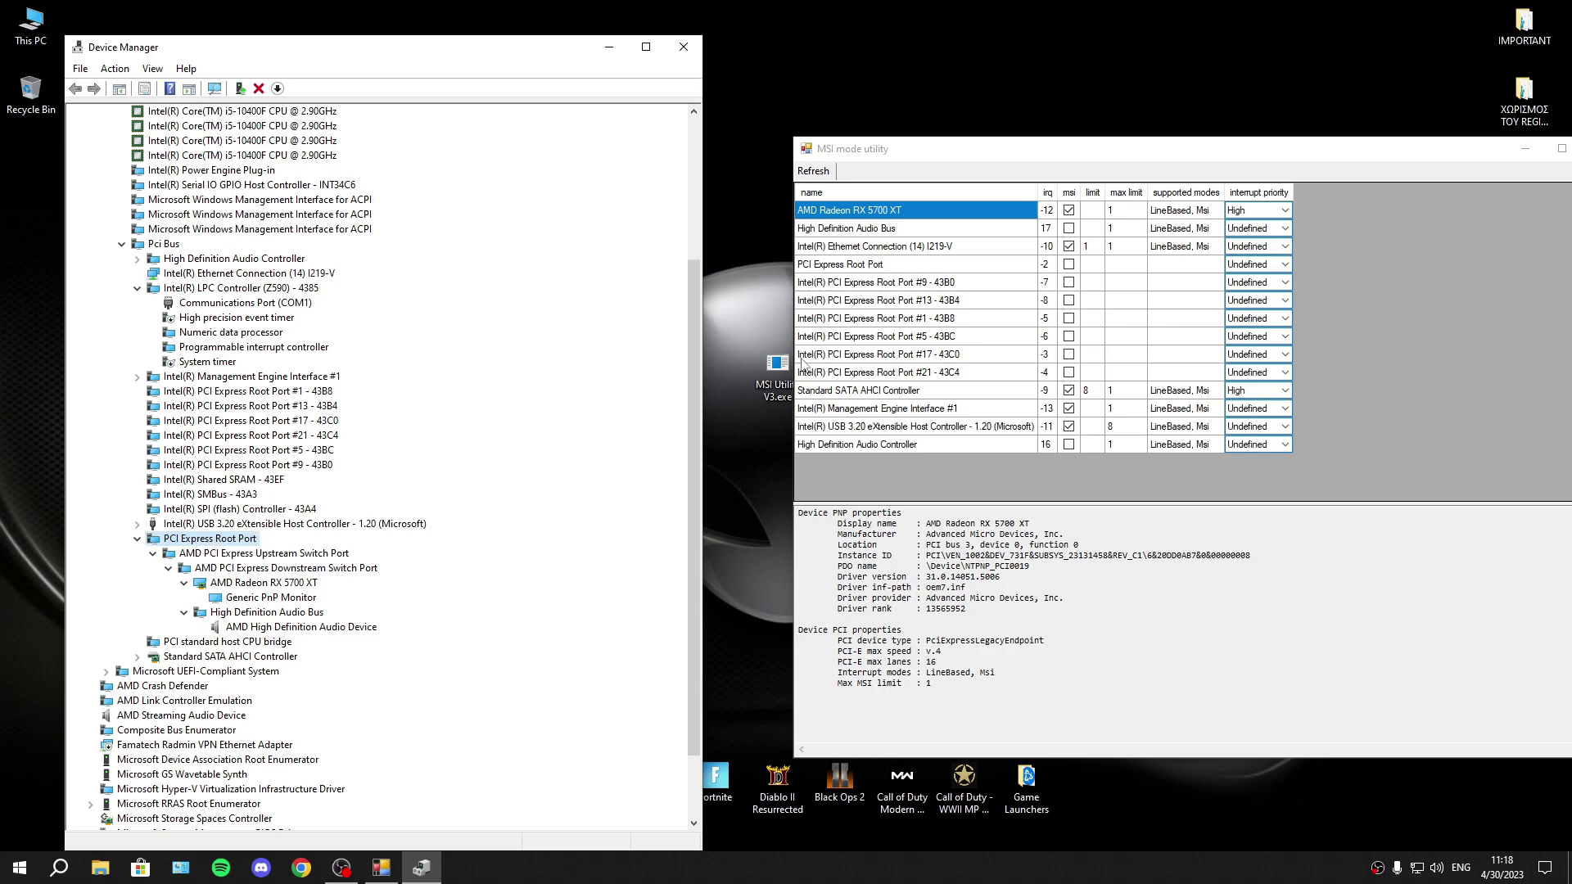
double_click(245, 540)
drag(490, 396, 304, 399)
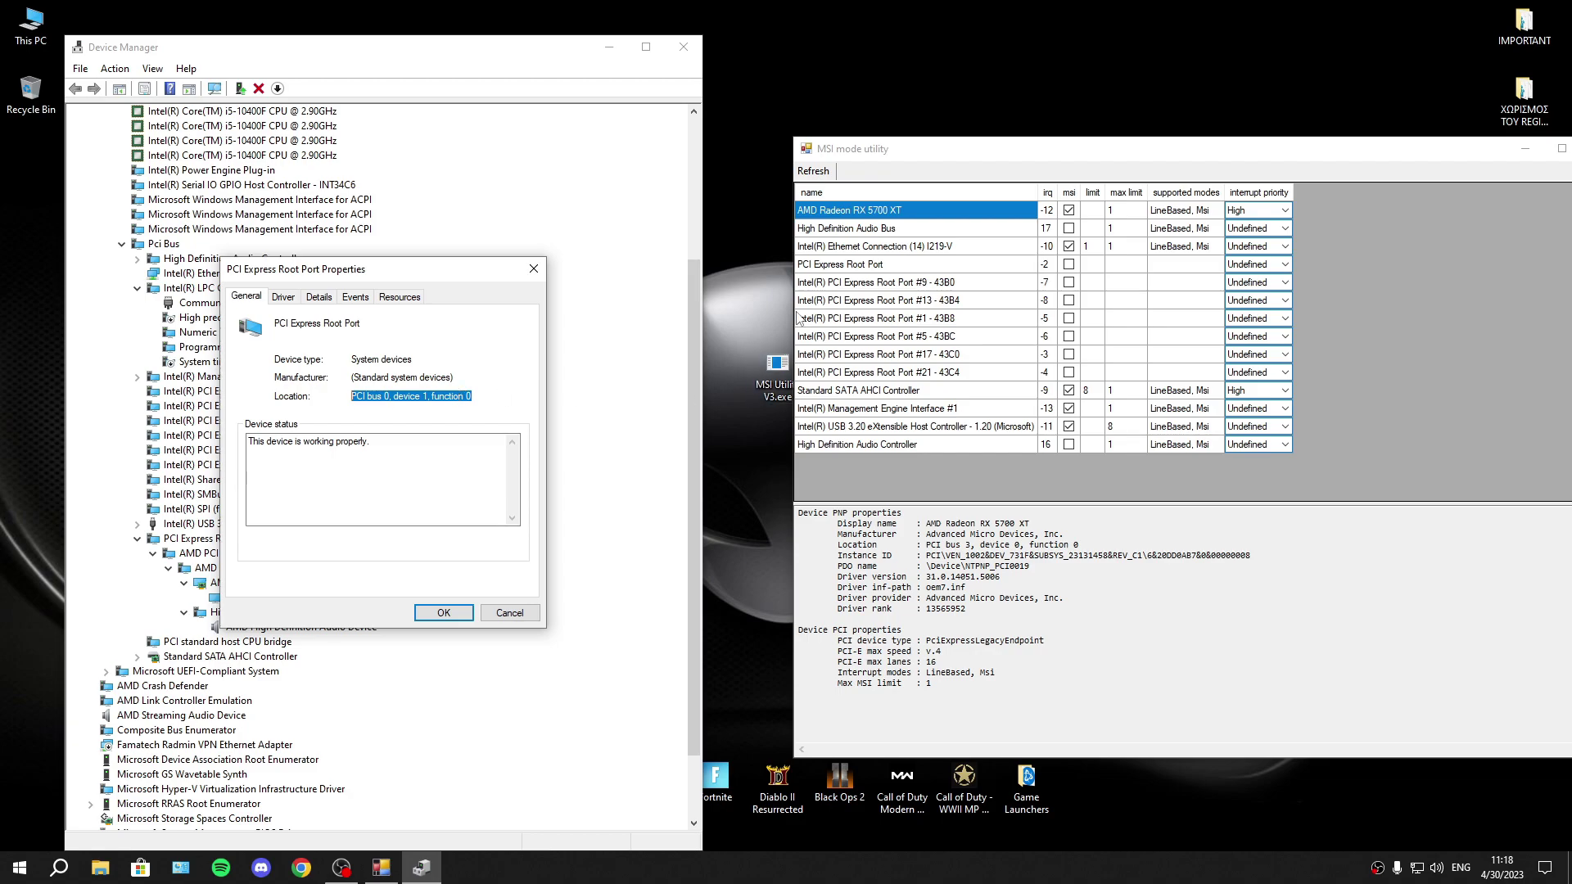
click(857, 285)
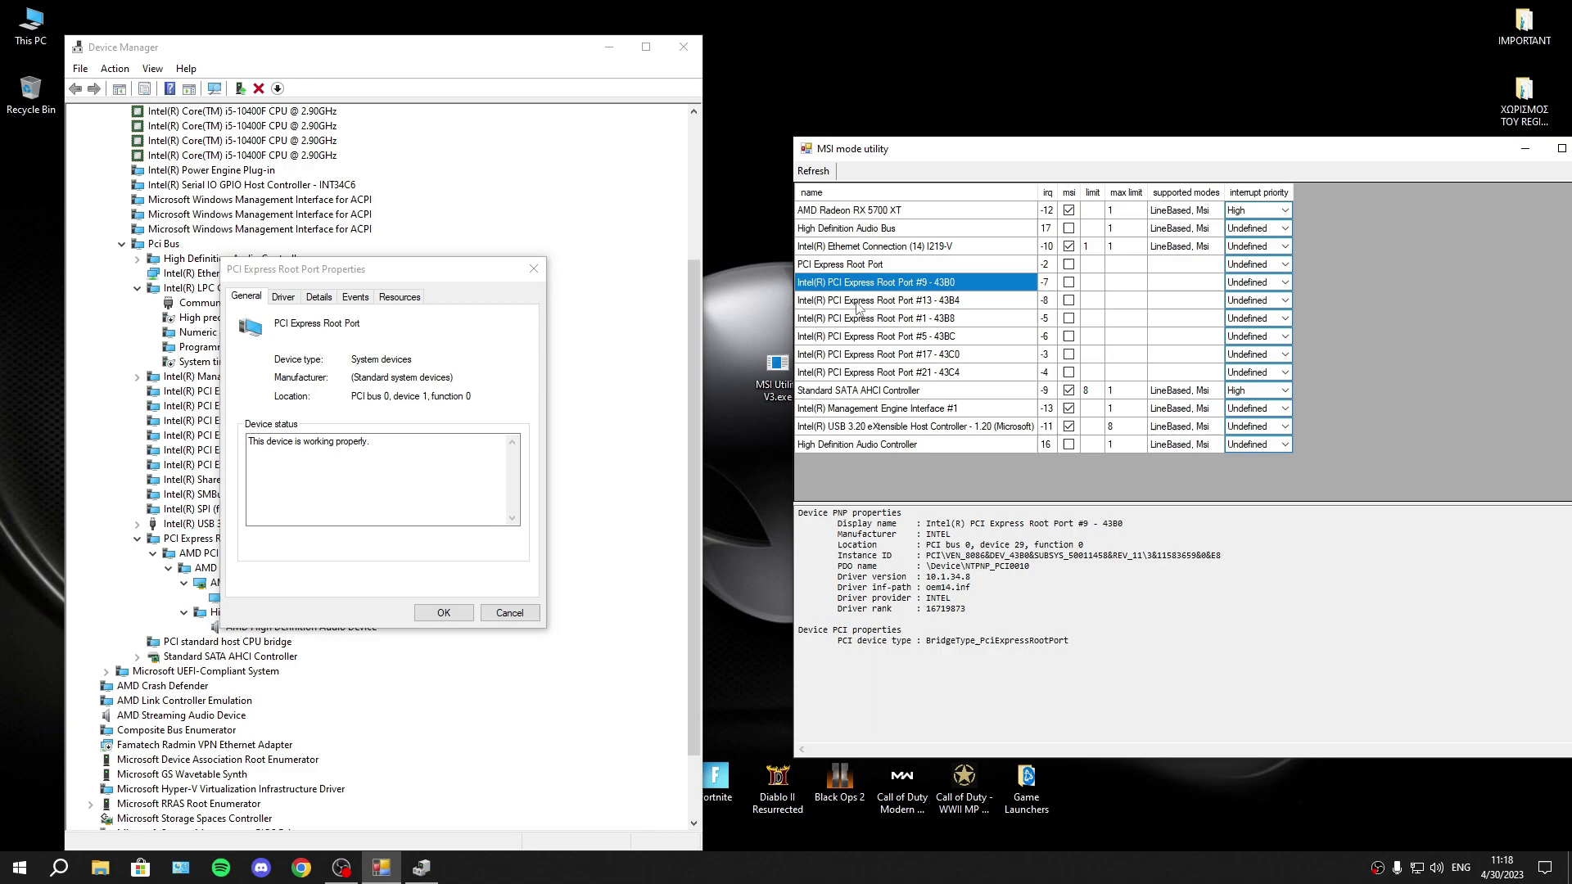
click(859, 302)
click(856, 319)
click(847, 354)
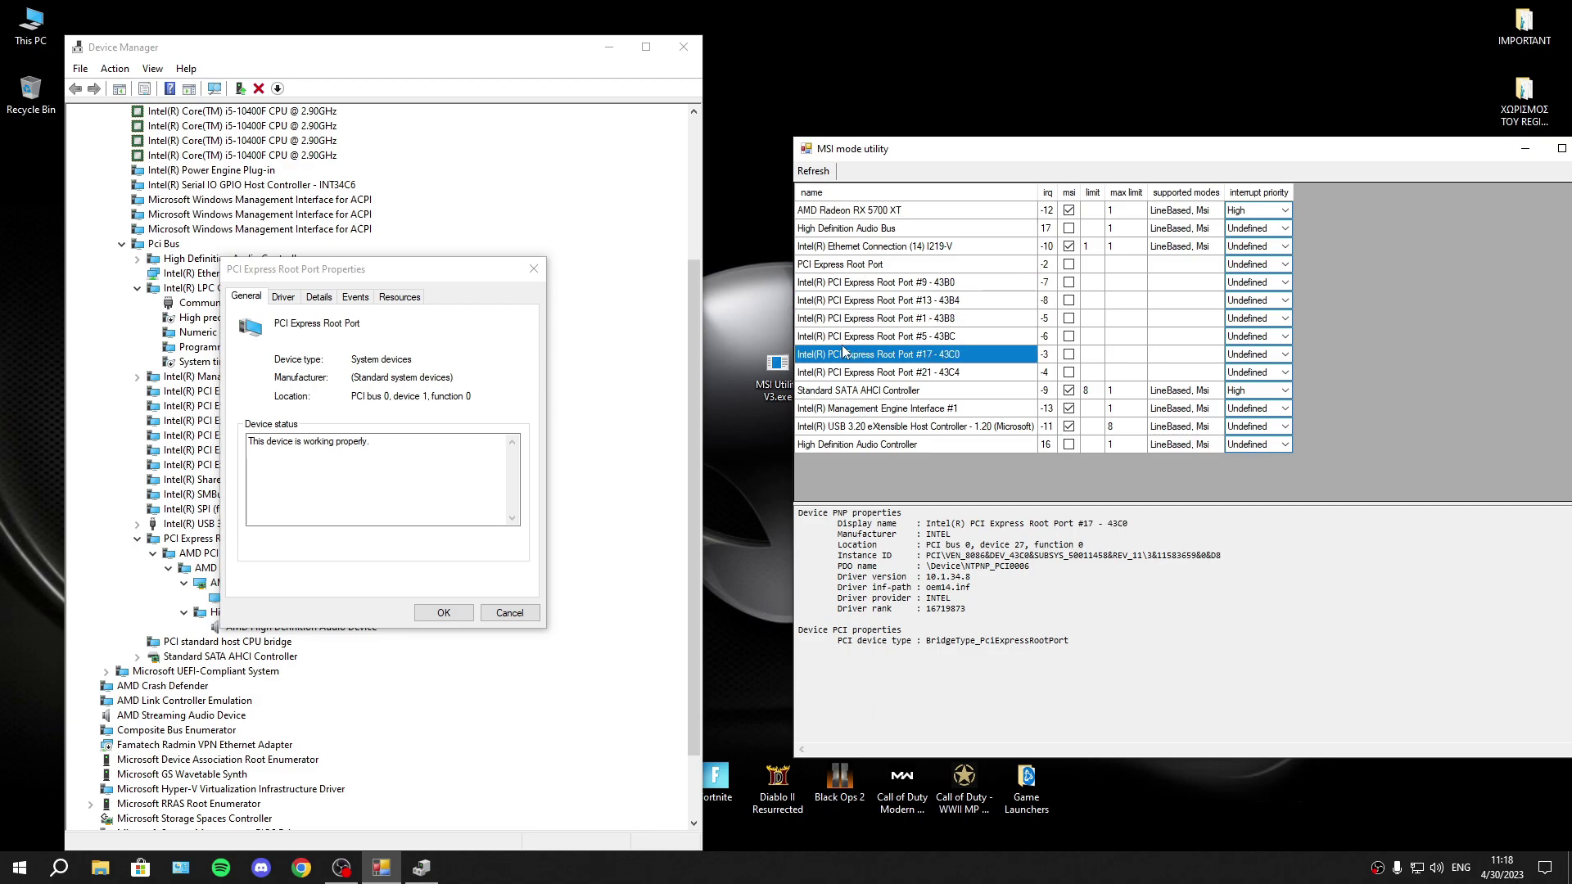
click(847, 372)
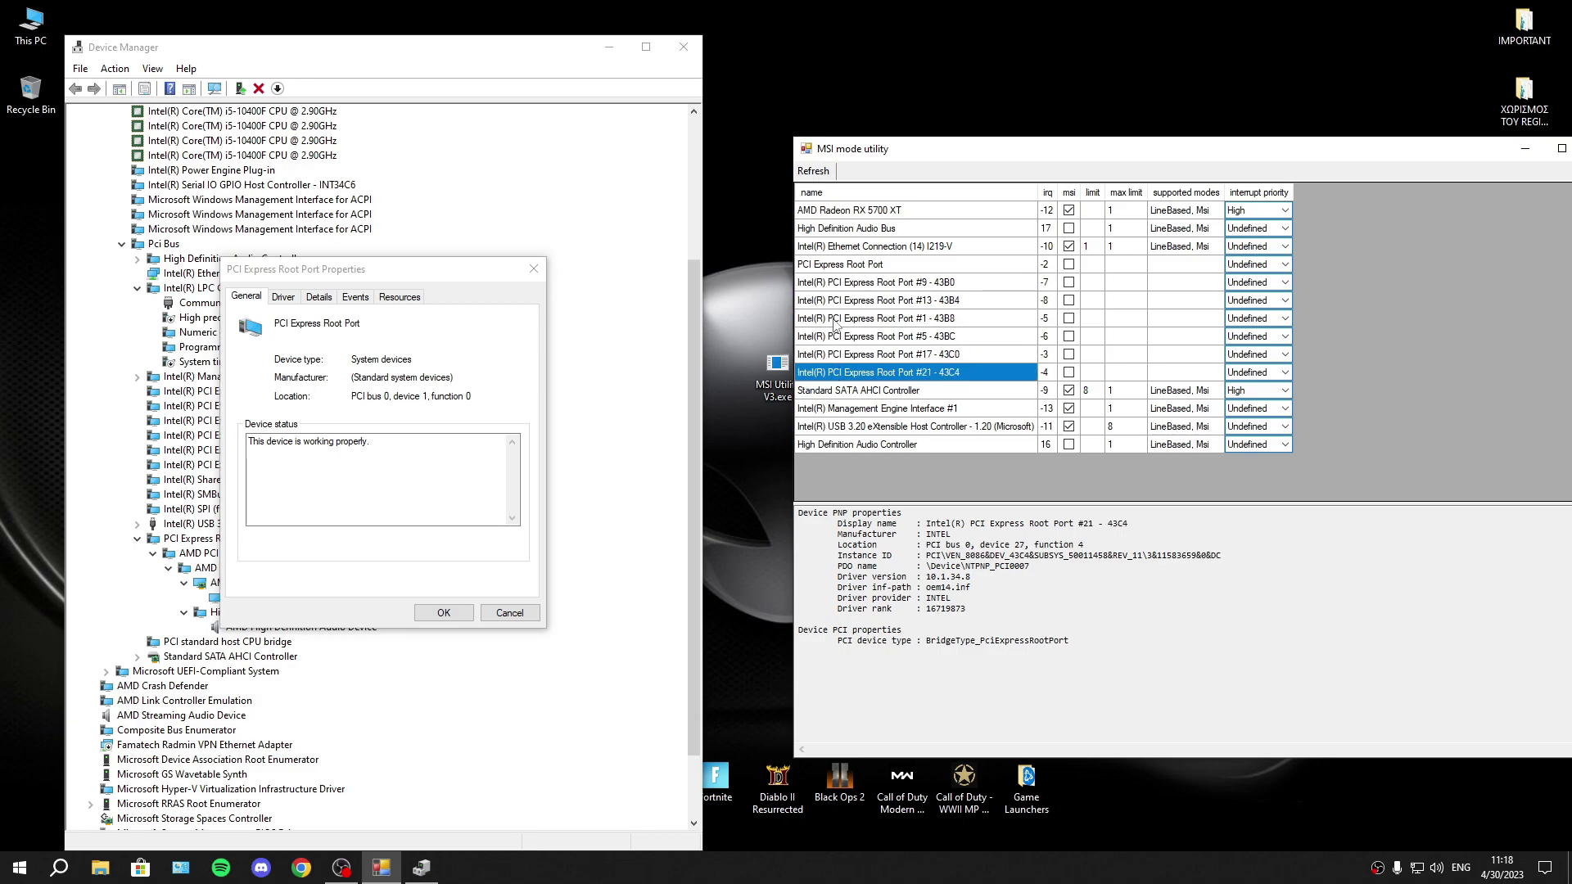
click(838, 265)
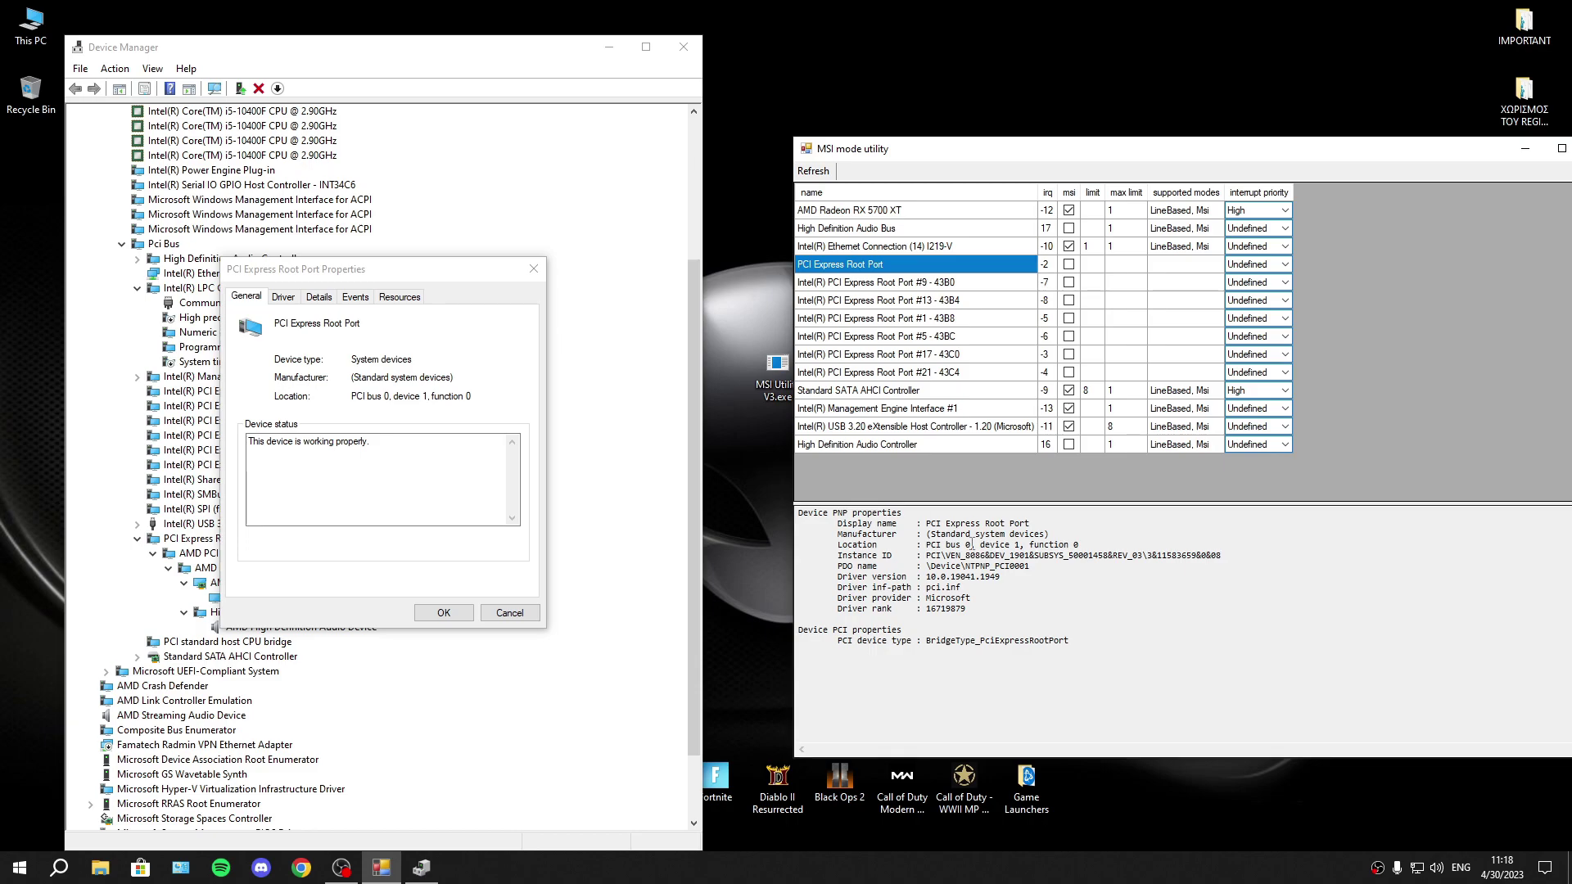
mouse_move(1057, 540)
mouse_down()
mouse_move(982, 555)
mouse_move(1080, 556)
mouse_up()
Step: Enable MSI for the PCI Express Root Port, set its priority to High, and apply
click(1068, 264)
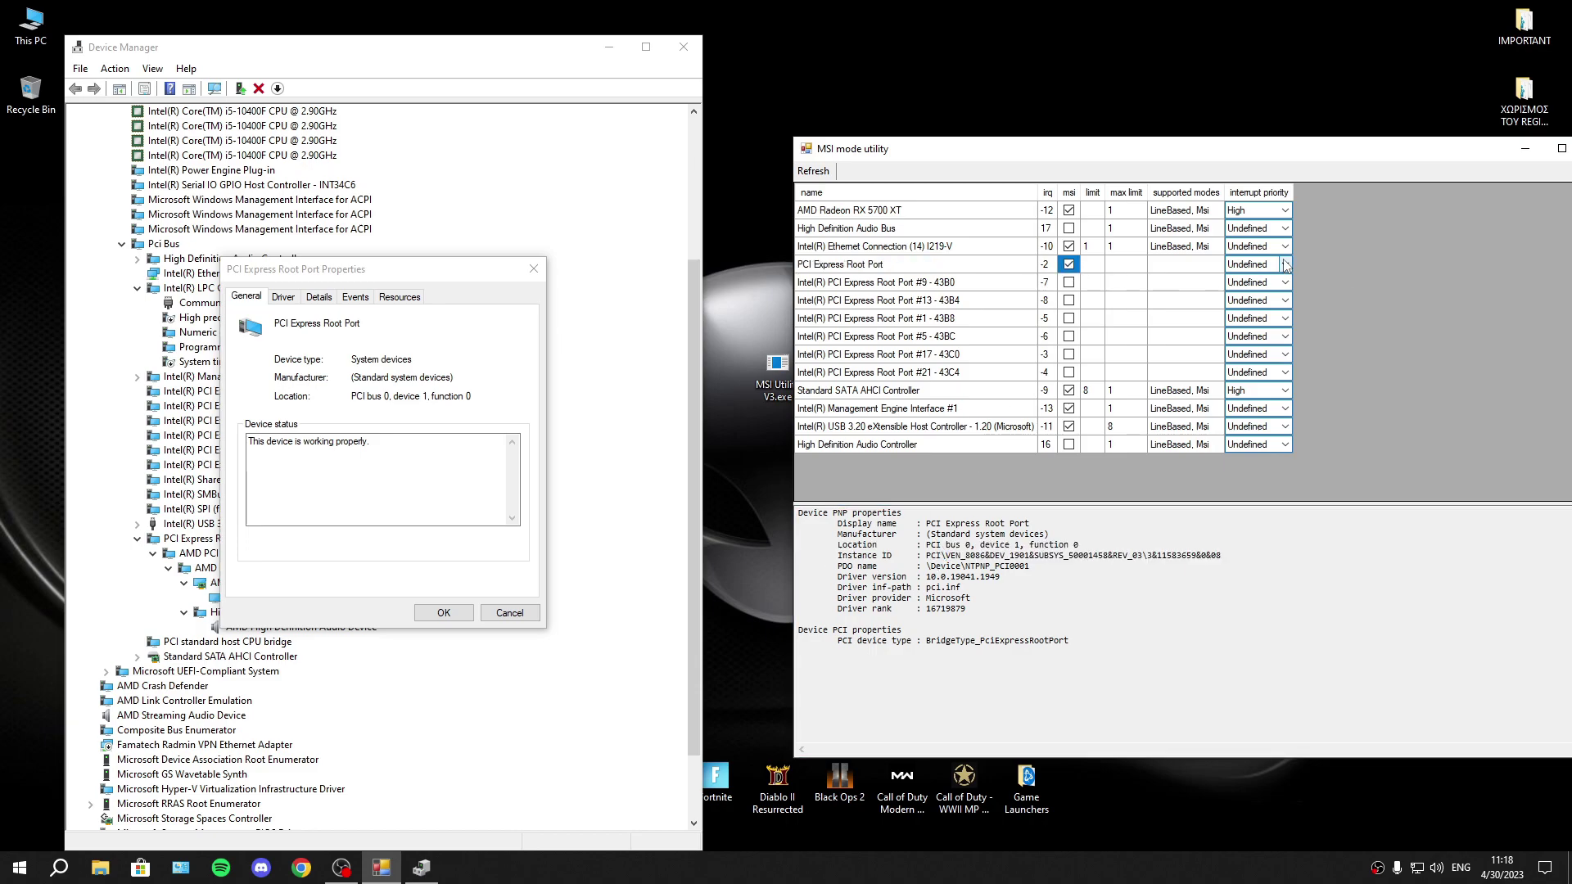
click(1283, 263)
click(1248, 311)
drag(1177, 159, 1046, 173)
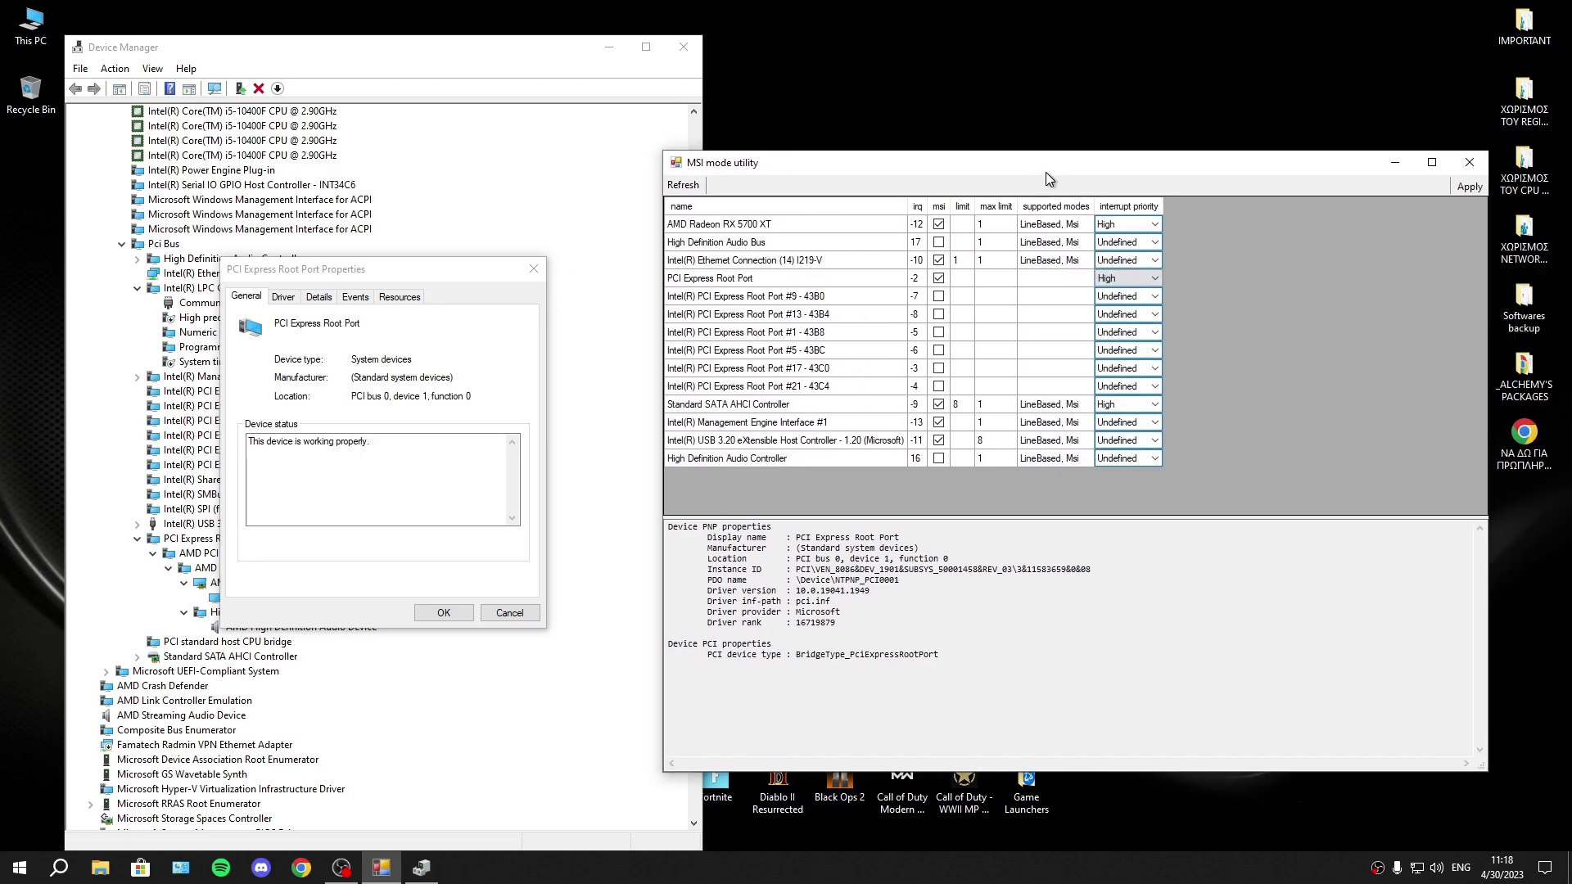
click(1469, 187)
mouse_move(822, 164)
mouse_down()
mouse_move(888, 164)
mouse_move(845, 159)
mouse_up()
Step: Open the Ethernet Connection I219-V's properties and show its details in the utility for comparison
click(443, 612)
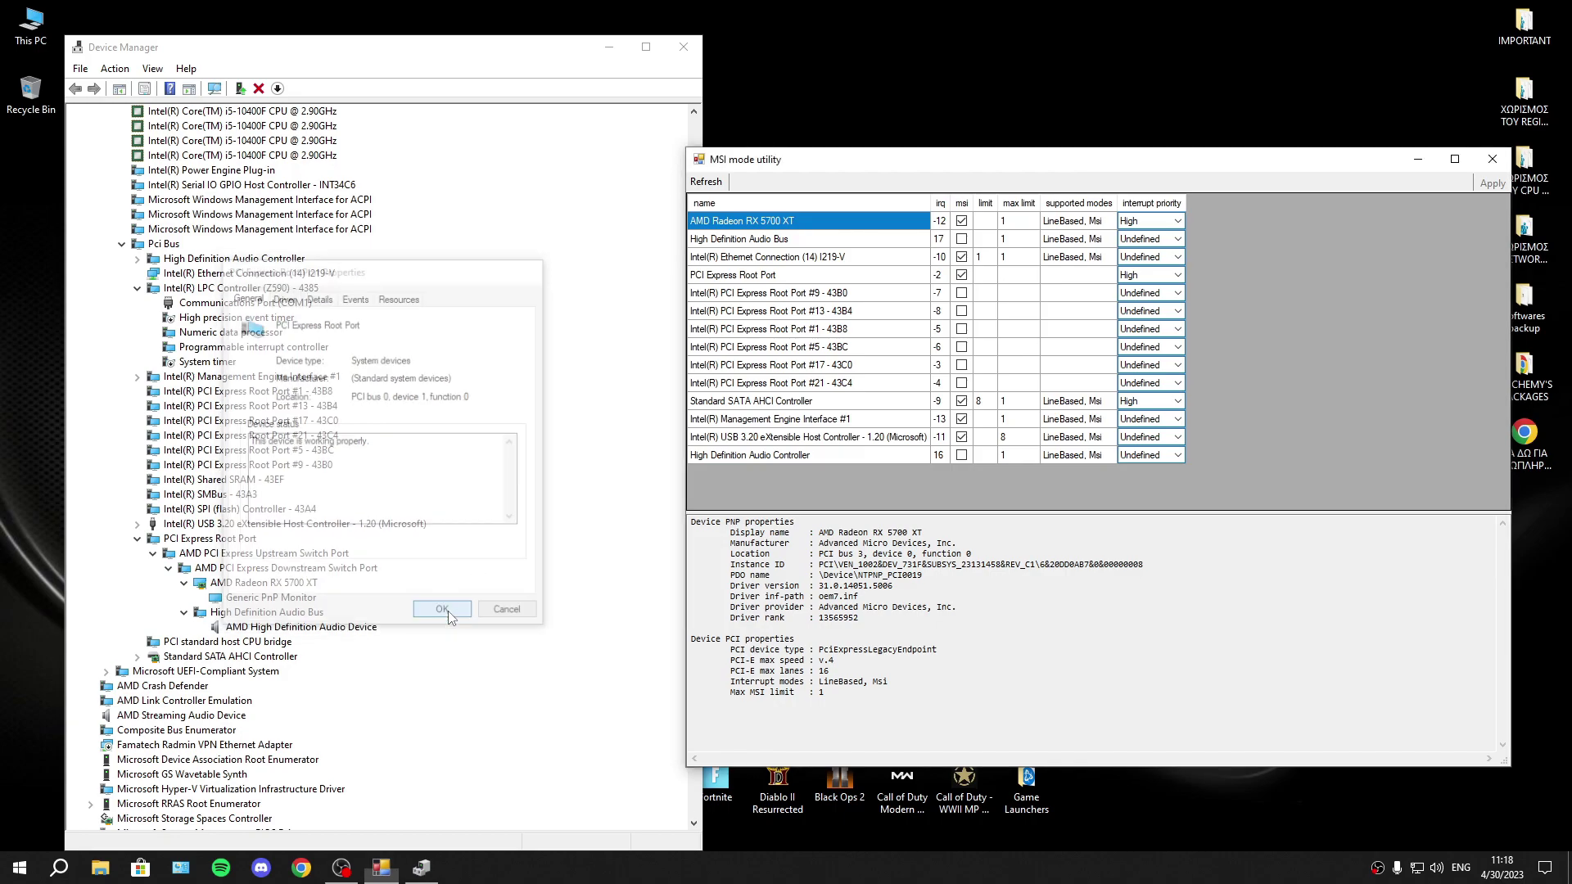
double_click(242, 277)
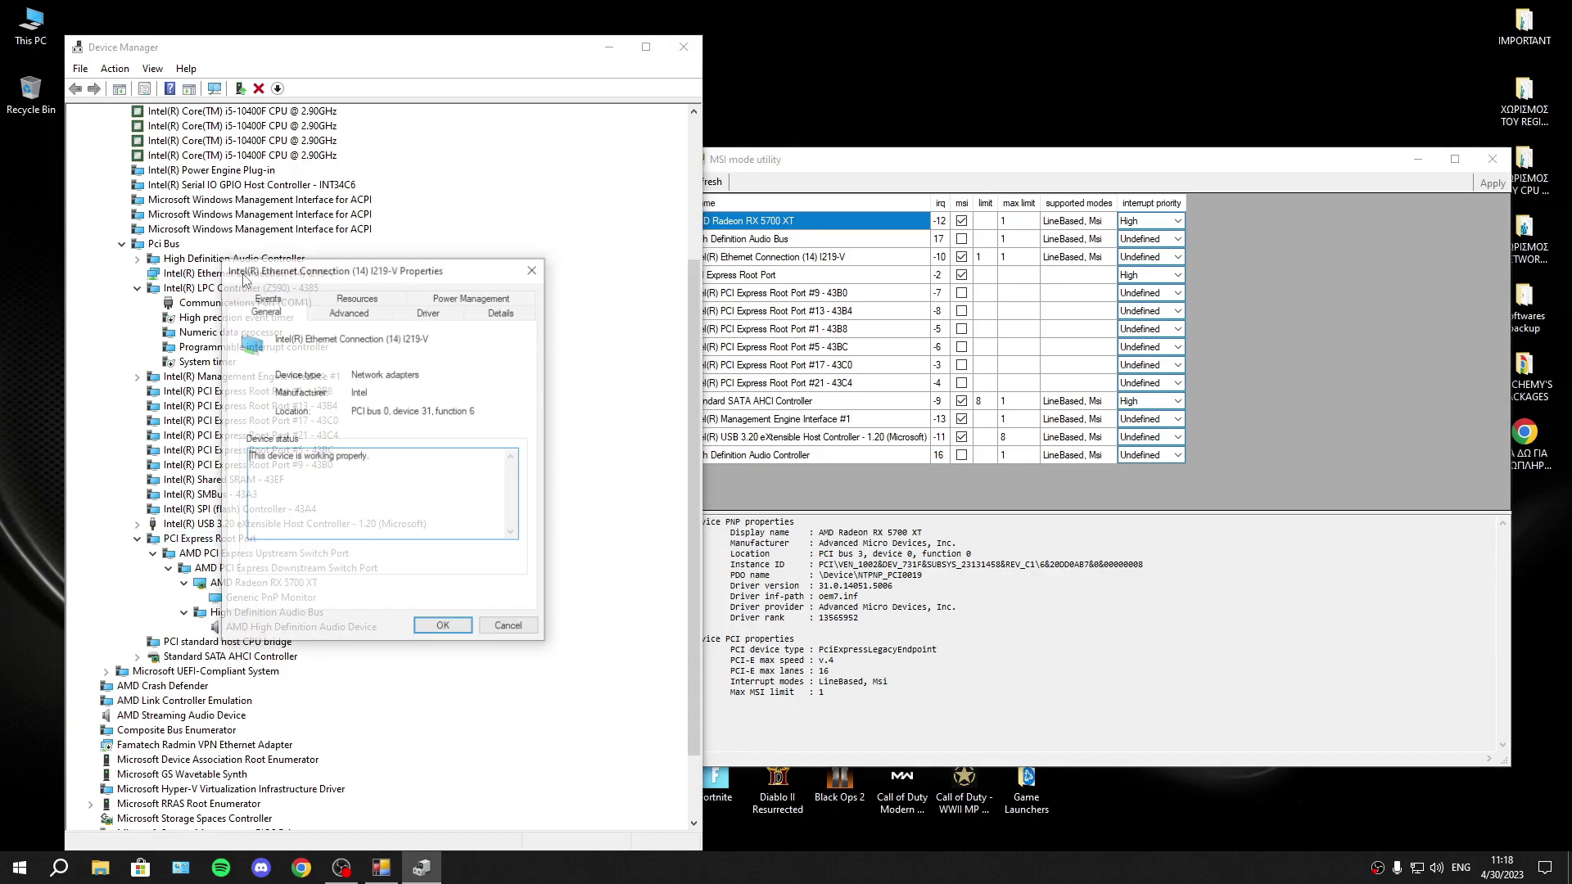
drag(890, 162, 971, 159)
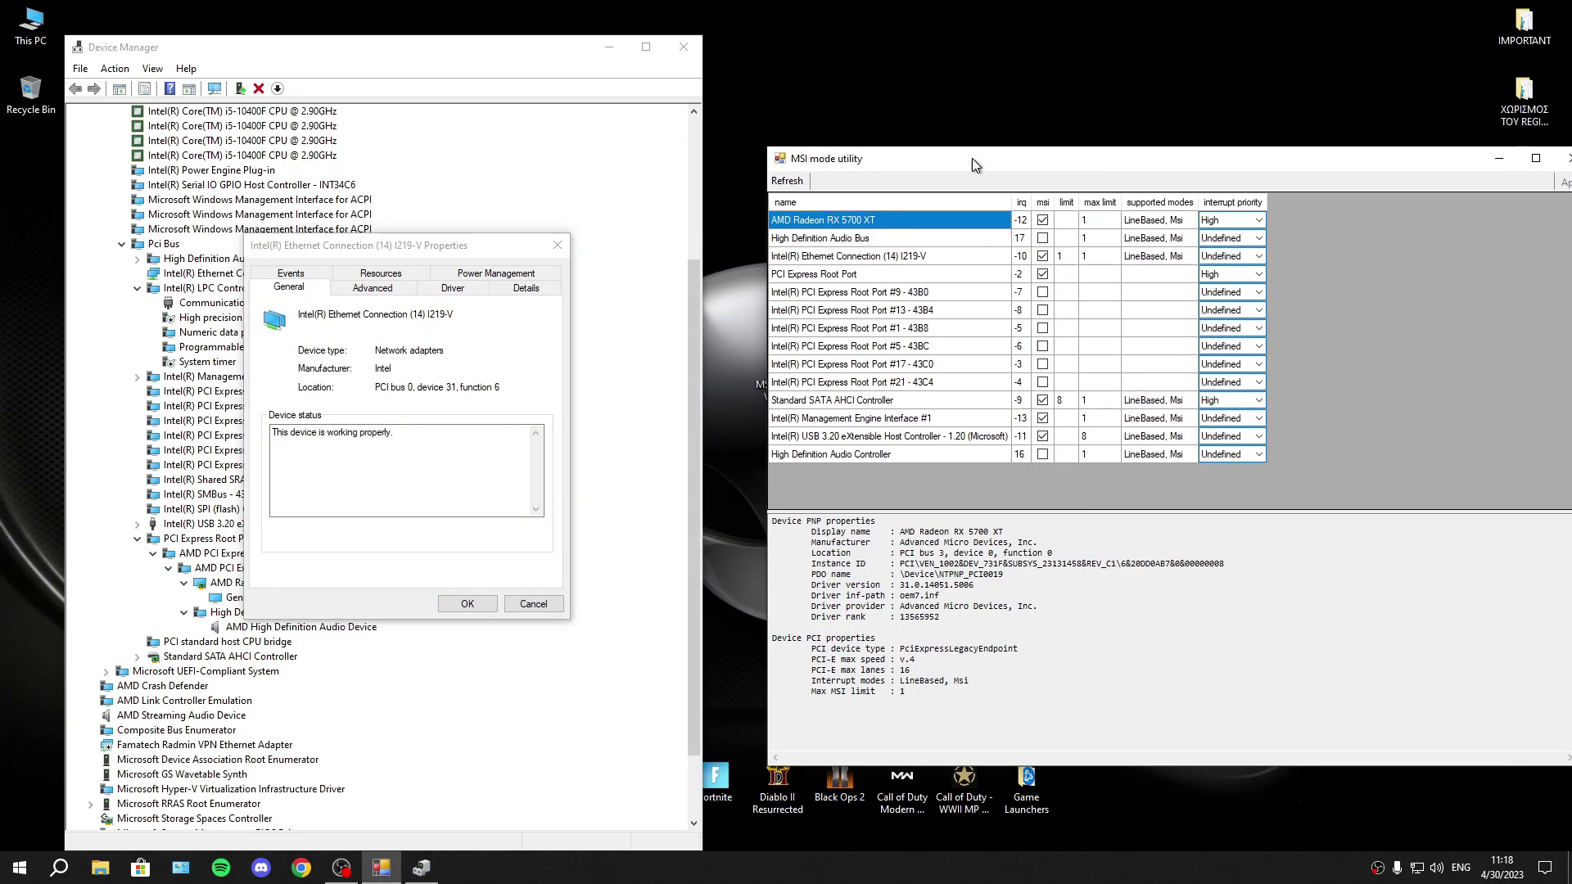
click(851, 257)
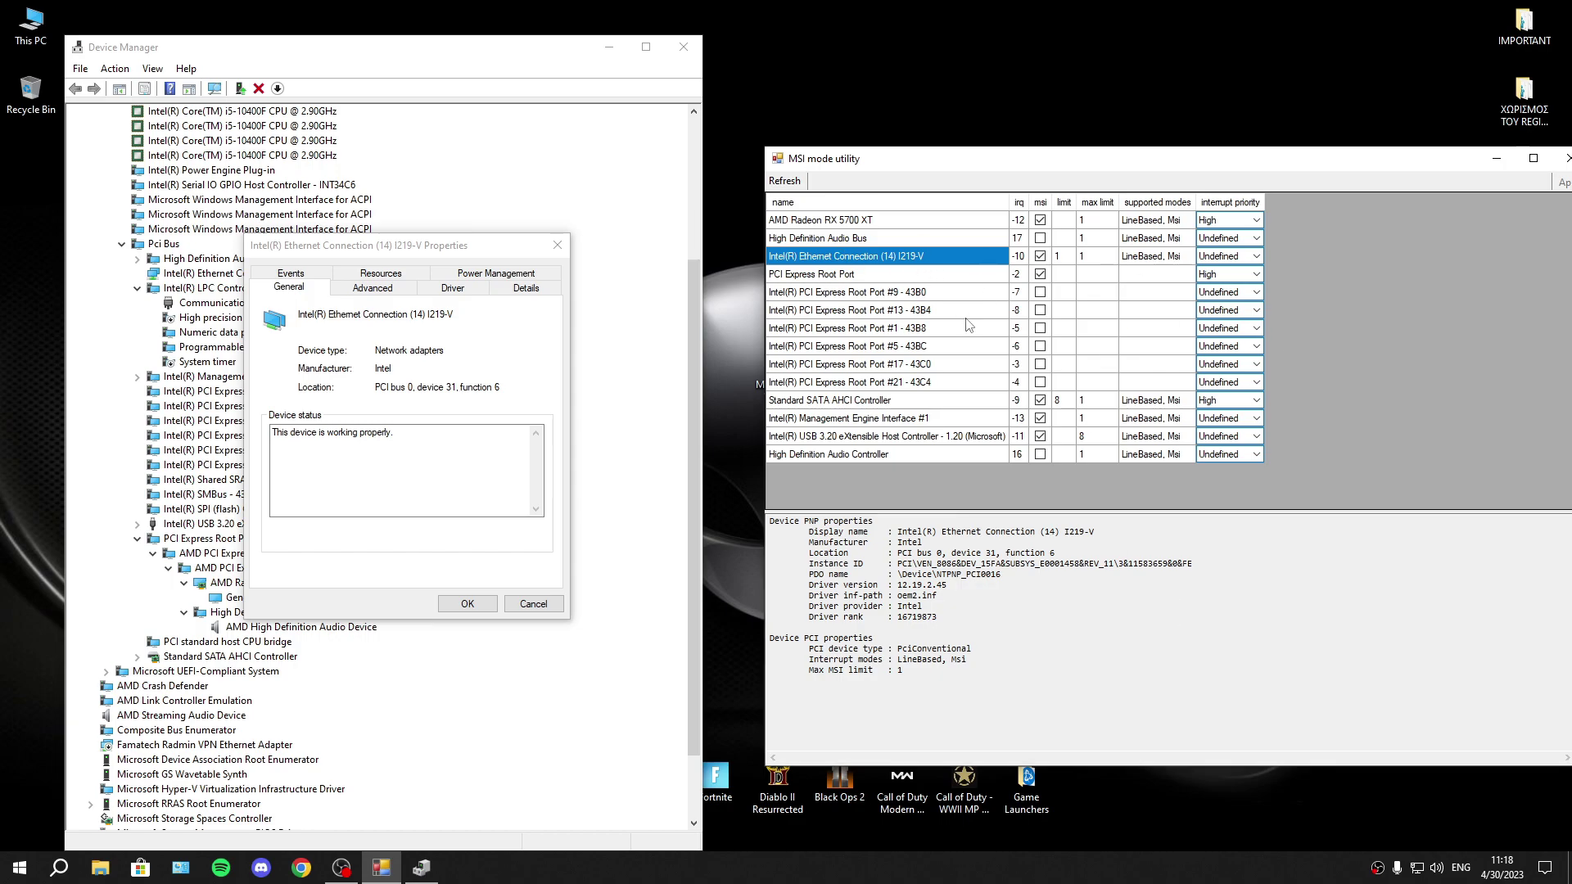
drag(436, 254, 512, 235)
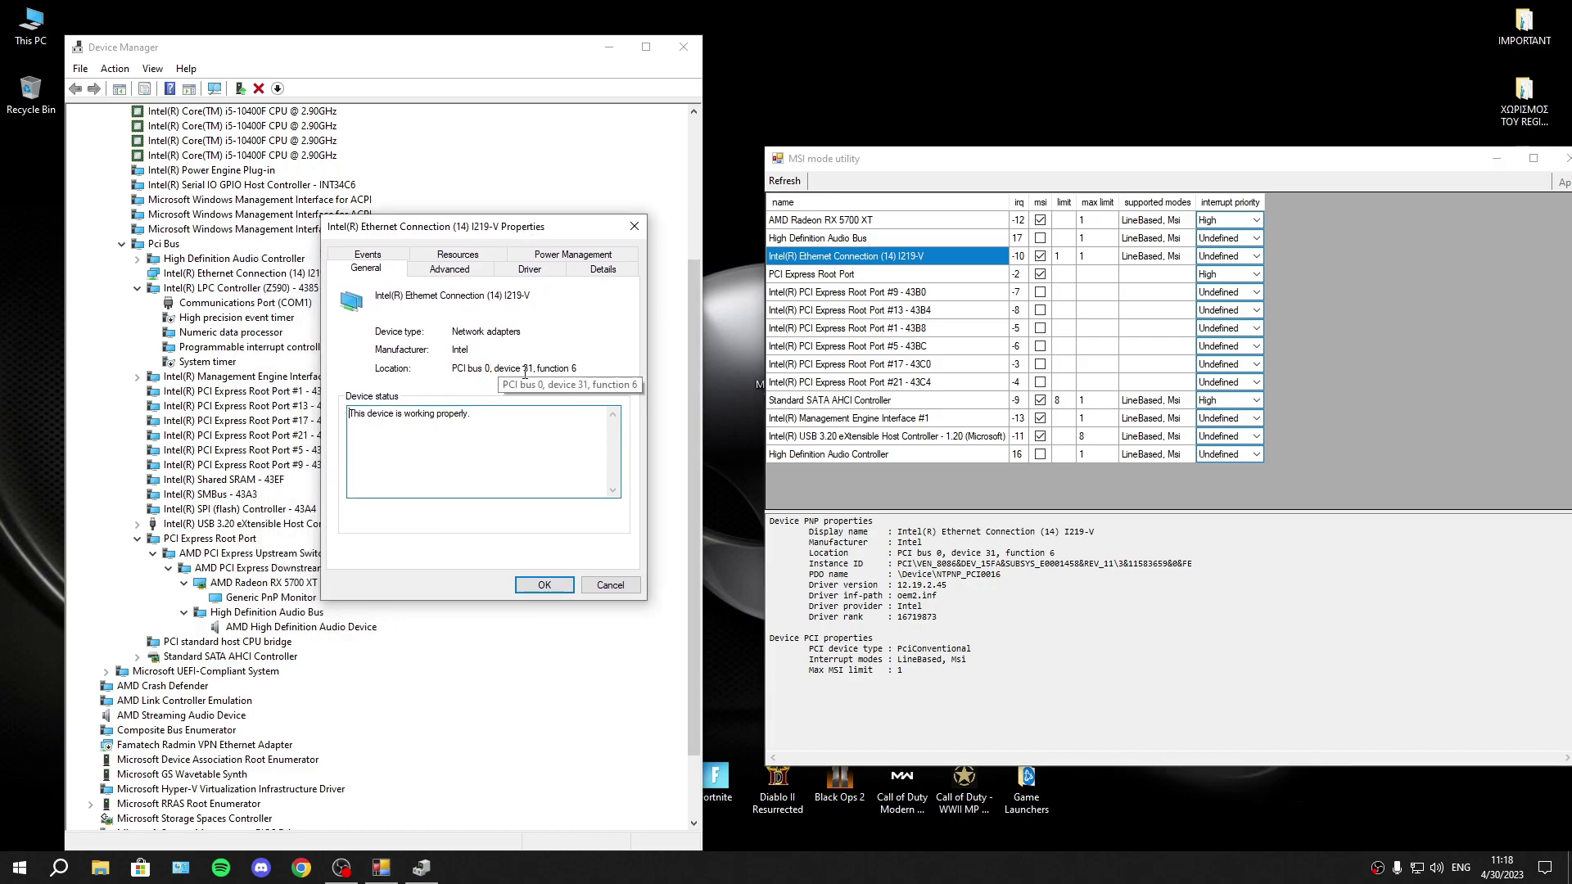
click(1085, 549)
Step: Set the Intel Ethernet Connection (14) I219-V's interrupt priority to High and refresh the list
click(1253, 257)
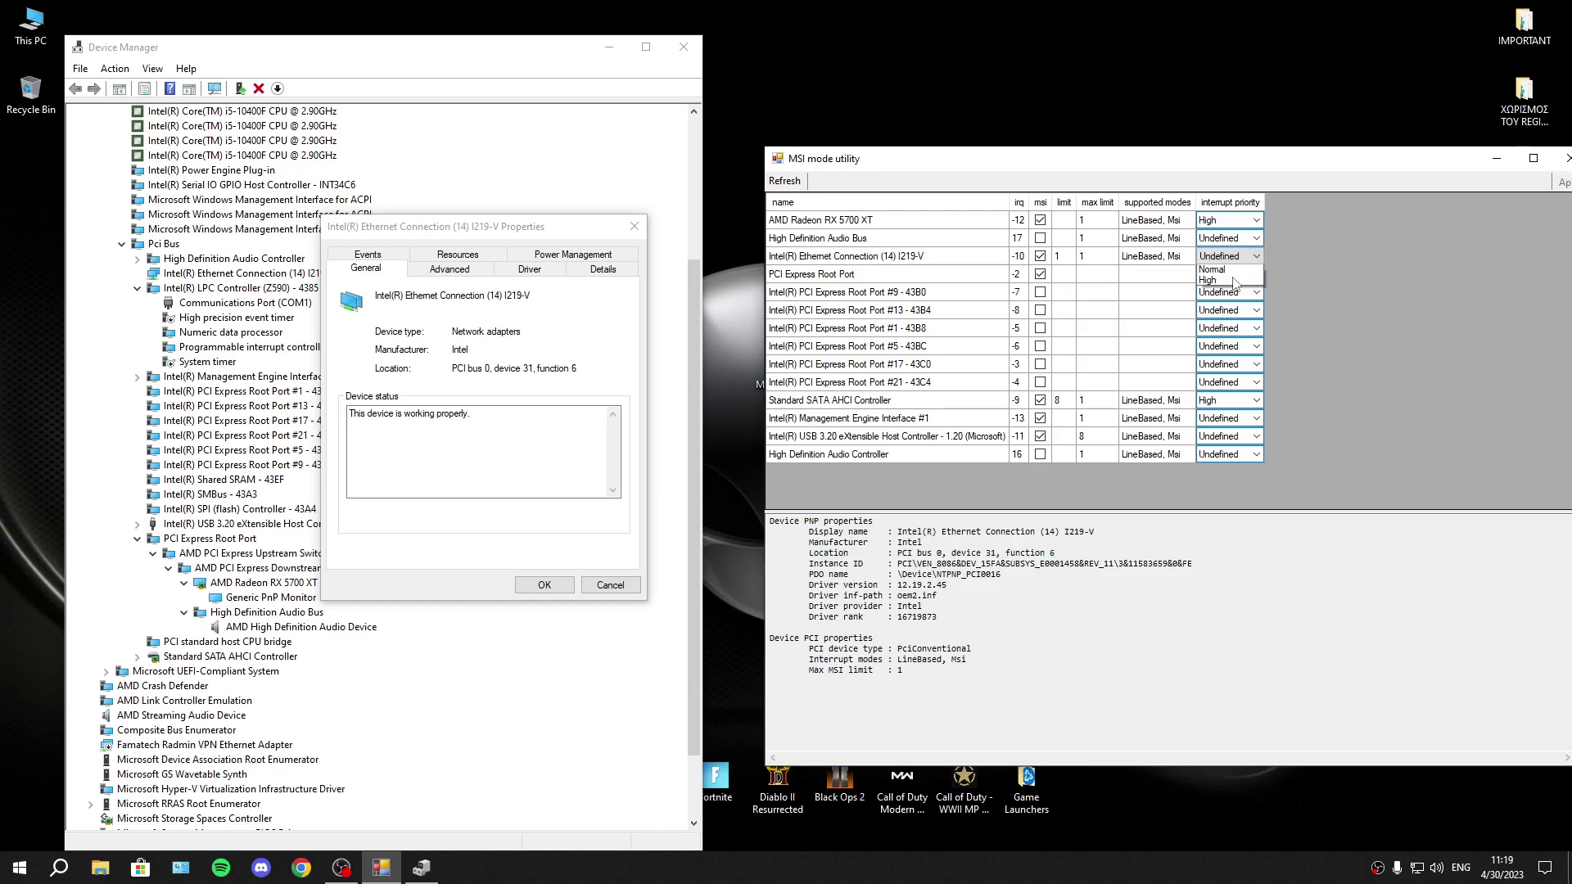
click(1209, 280)
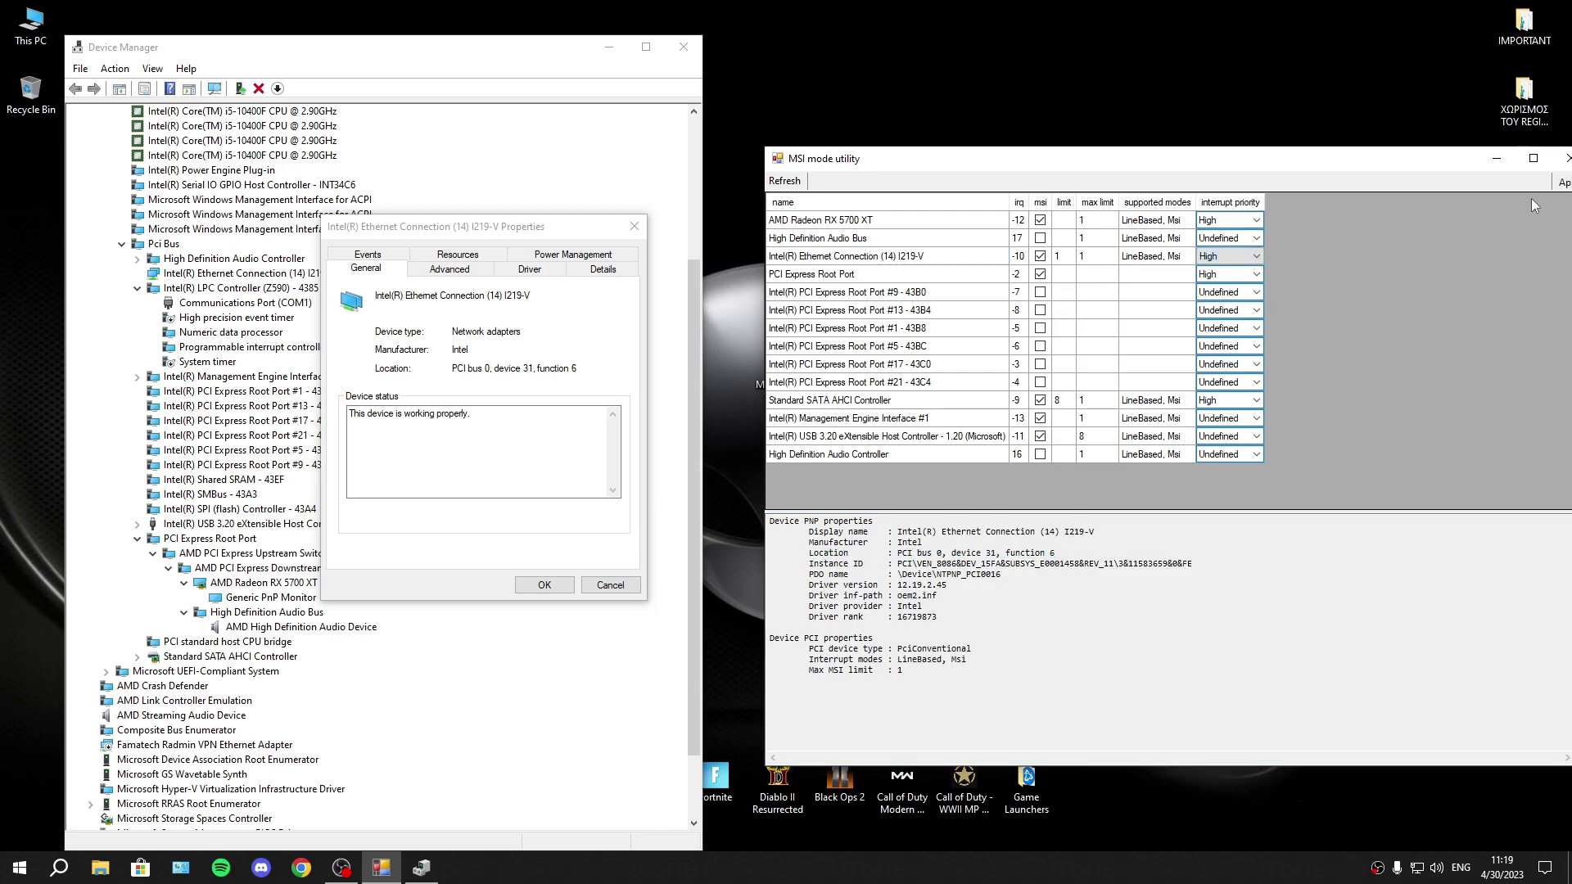
click(794, 185)
drag(881, 155, 837, 162)
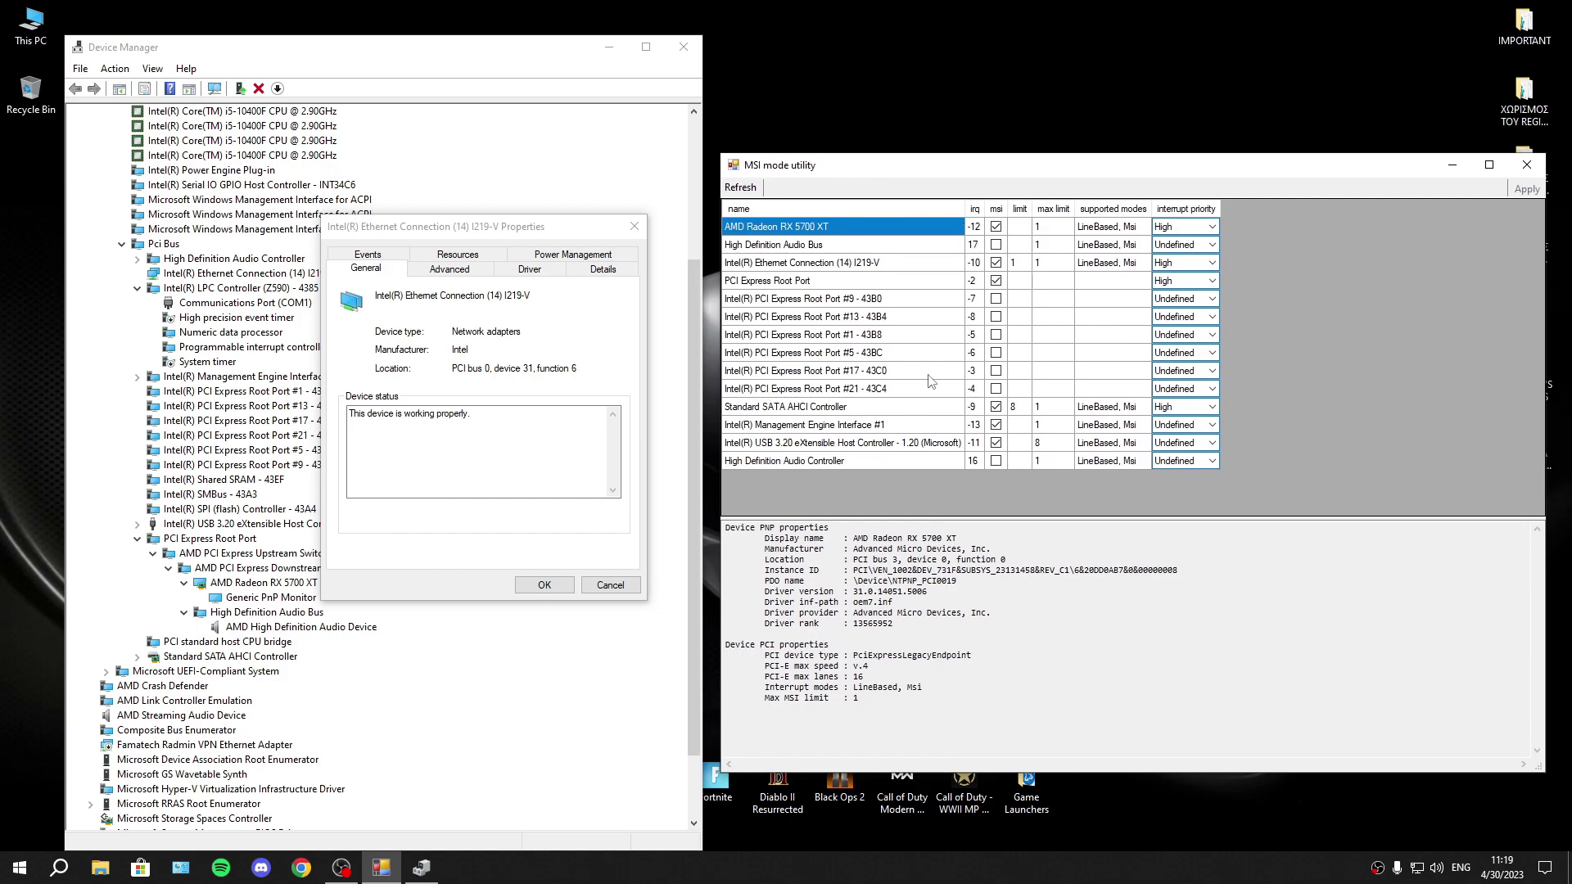
Step: Match the Standard SATA AHCI Controller's Location in Device Manager to the utility: PCI bus 0, device 23, function 0
click(867, 407)
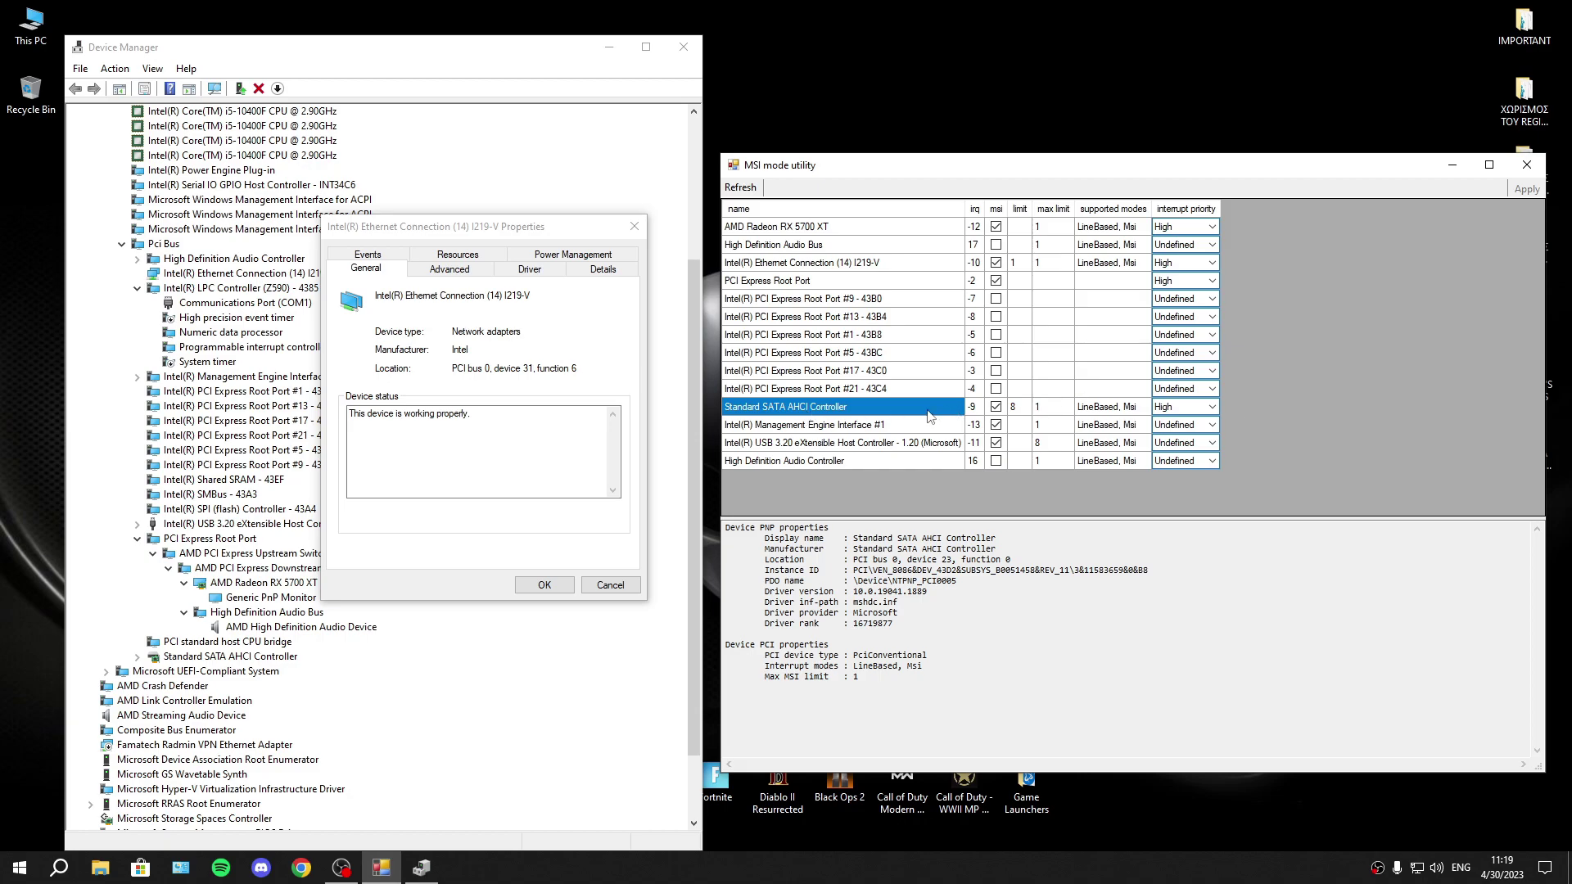
click(544, 585)
scroll(190, 436, up, 6)
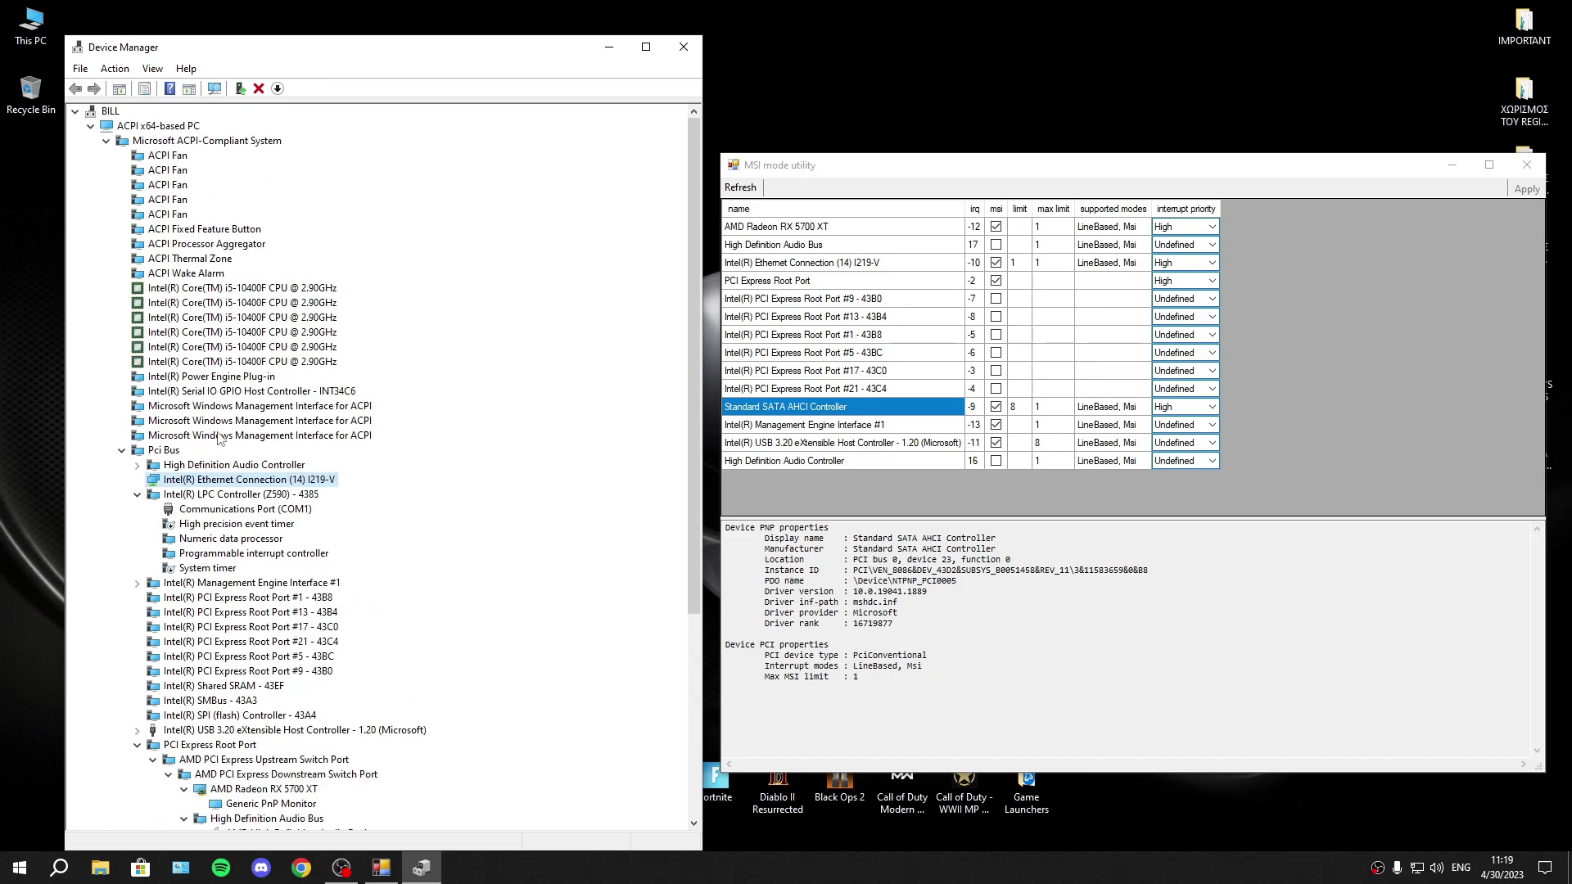
scroll(238, 460, down, 8)
click(138, 568)
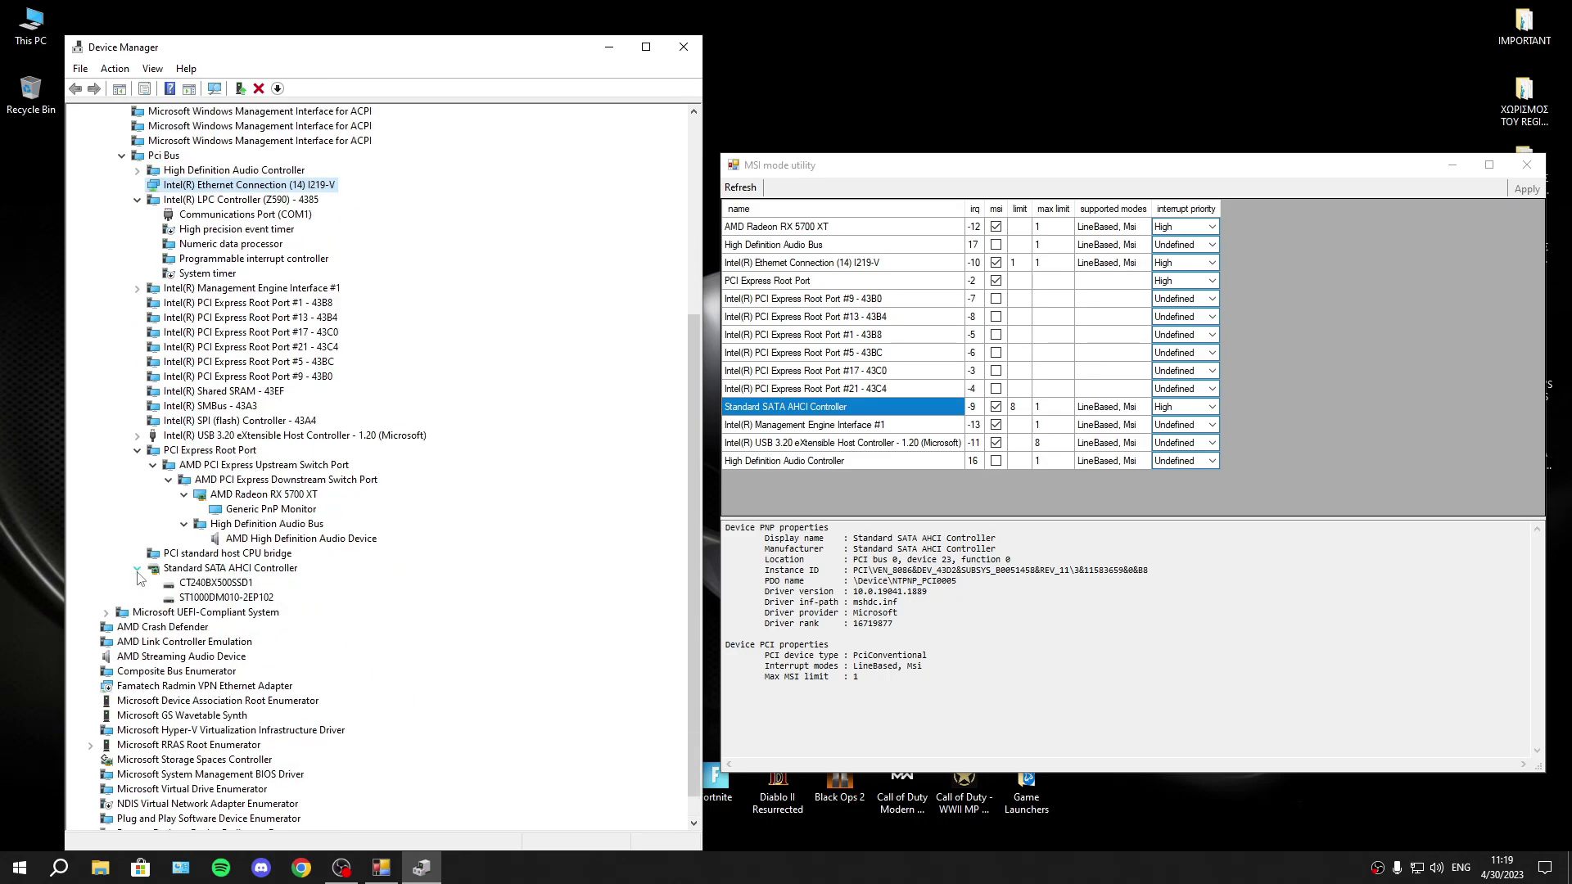
double_click(233, 570)
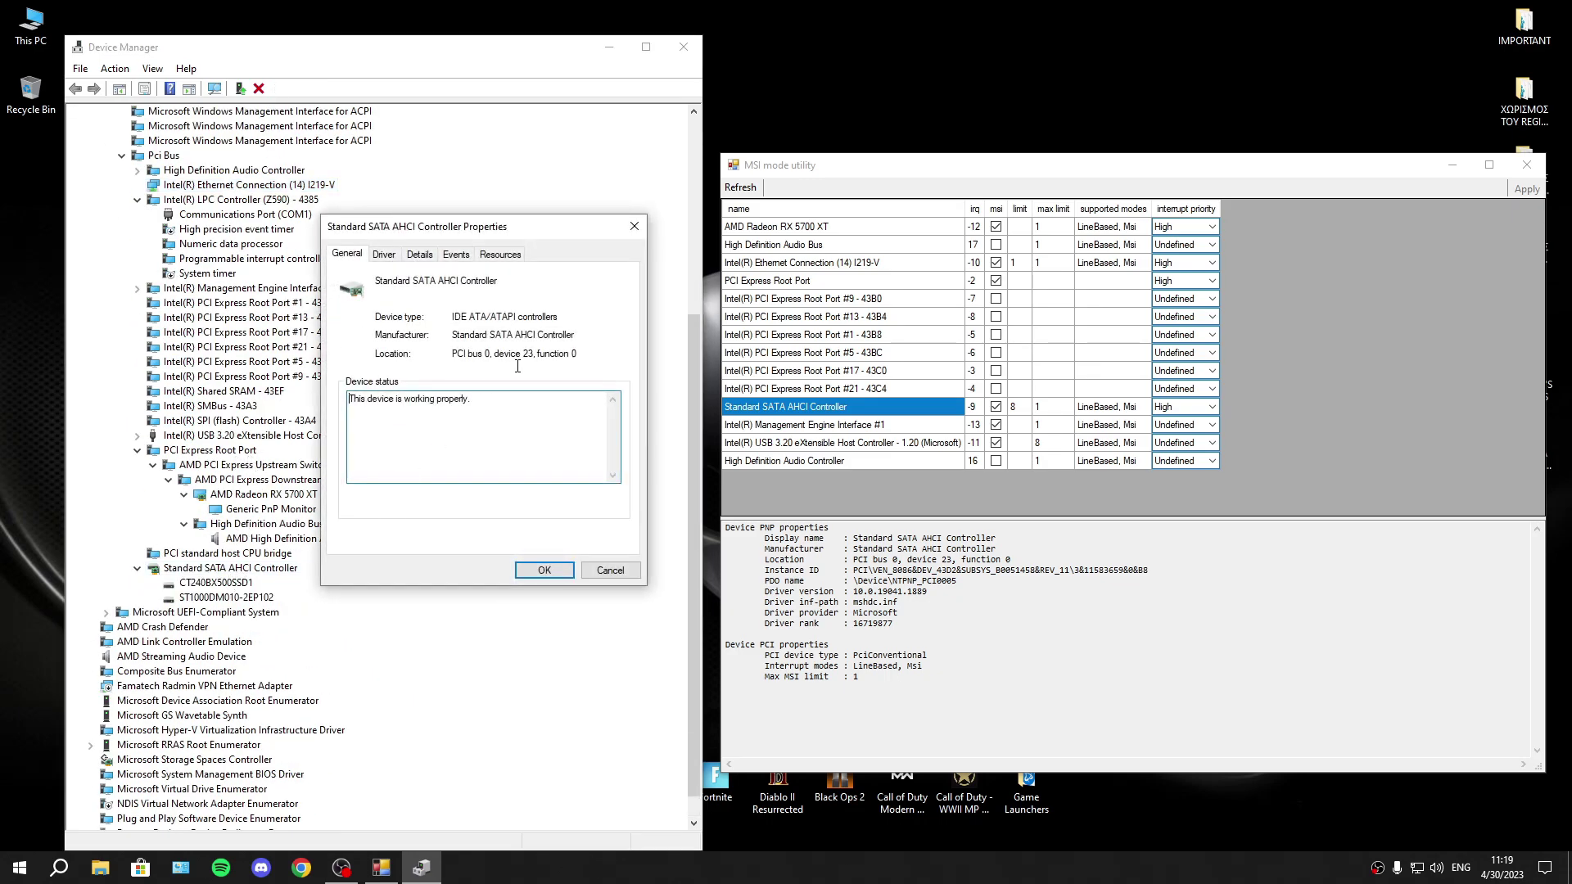
drag(590, 355, 452, 353)
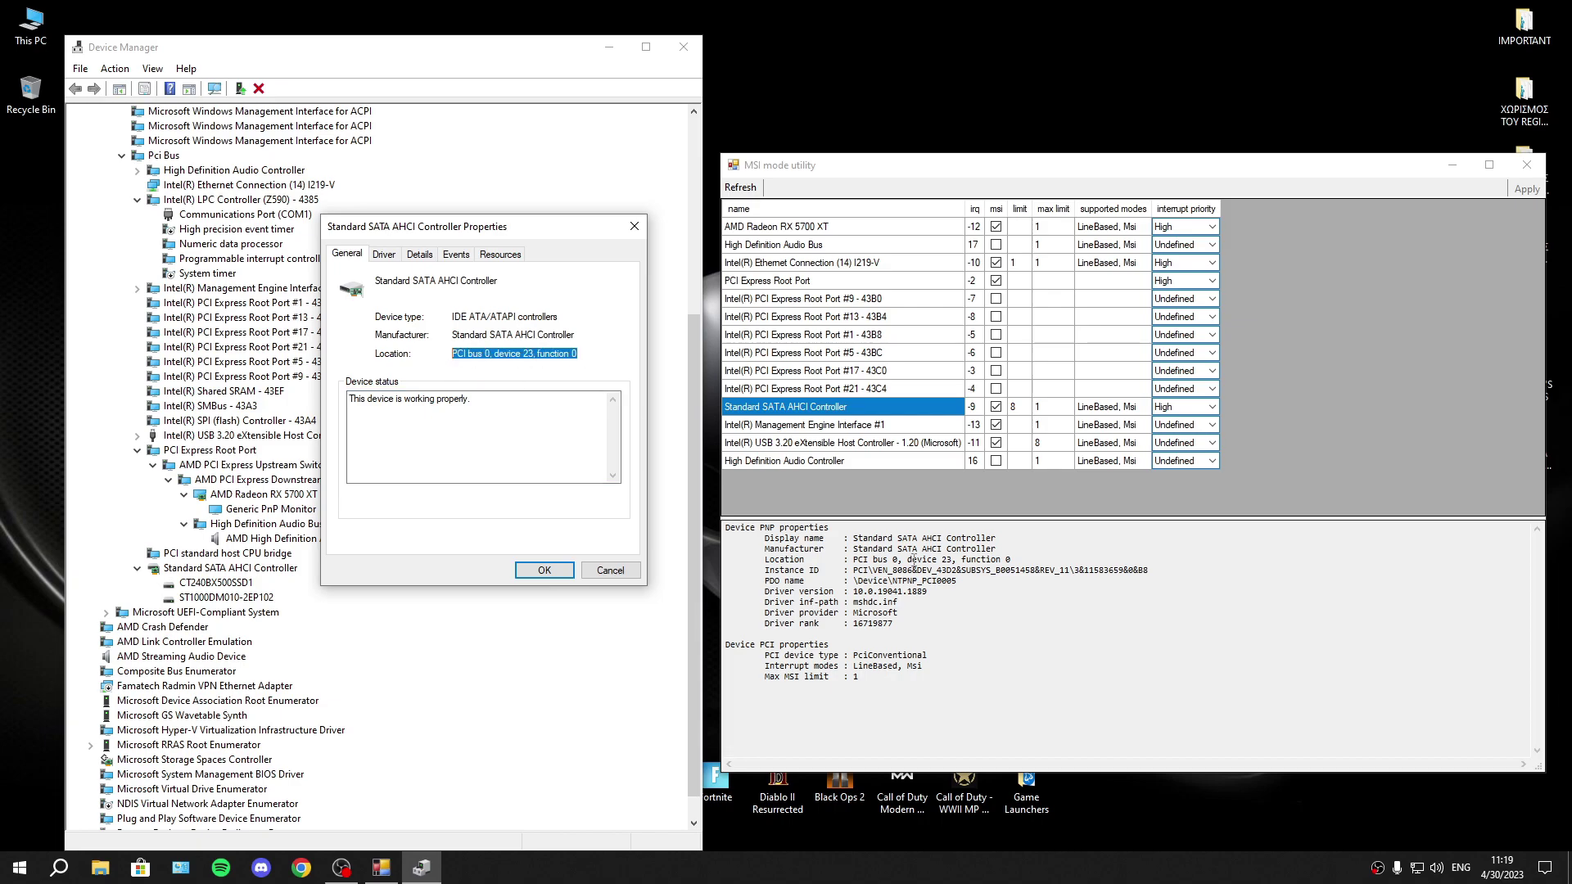
drag(1011, 559, 853, 559)
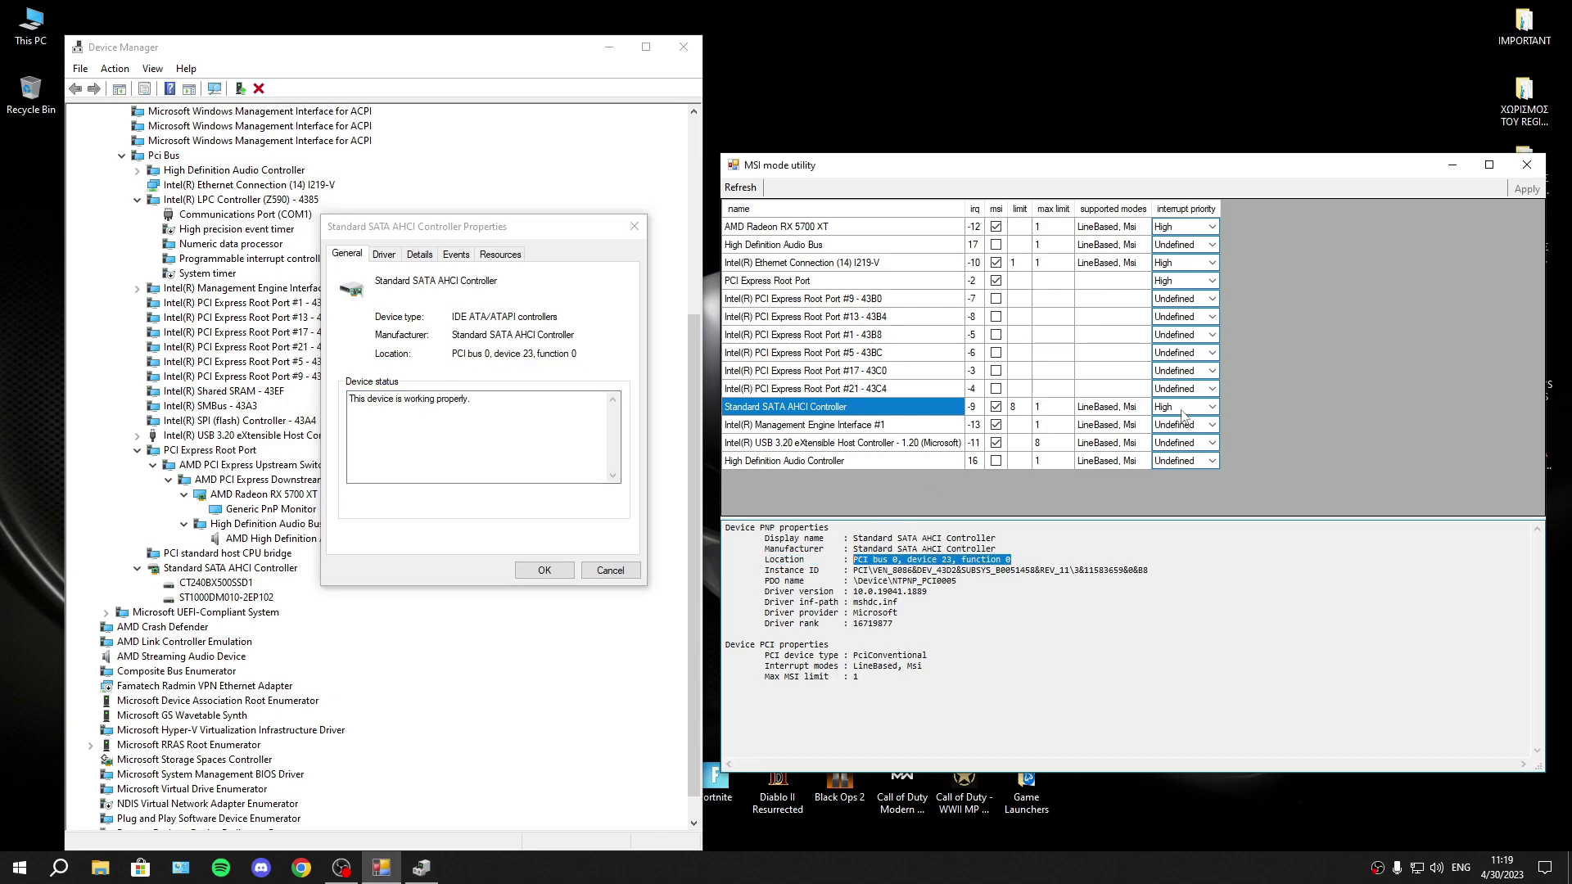
click(537, 573)
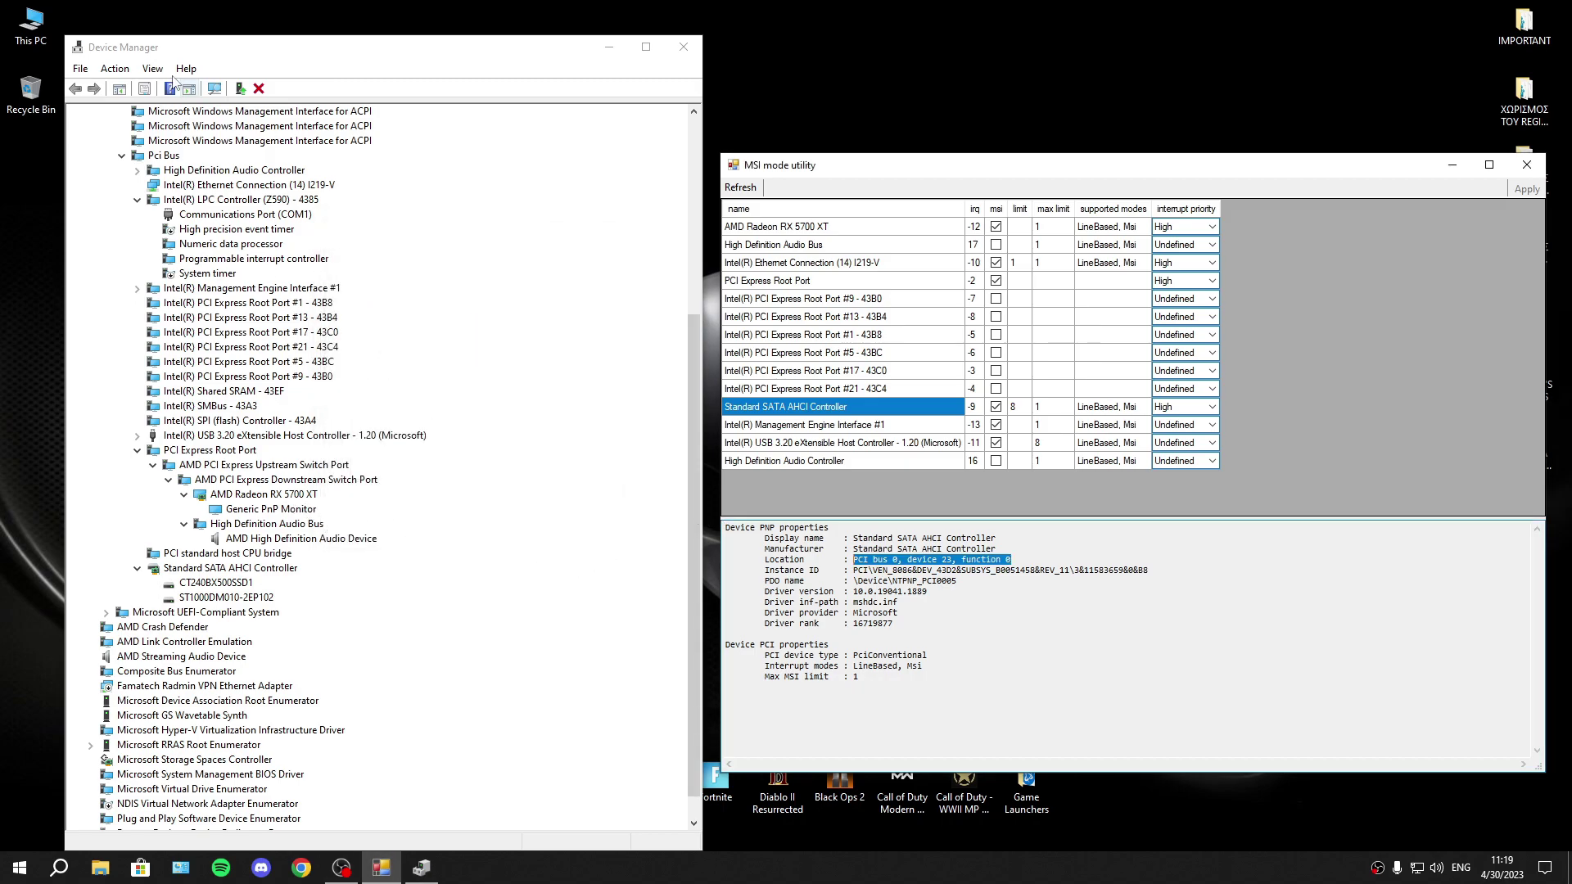
Step: Expand the USB 3.20 host controller's tree of root hub, composite and input devices
scroll(245, 434, down, 1)
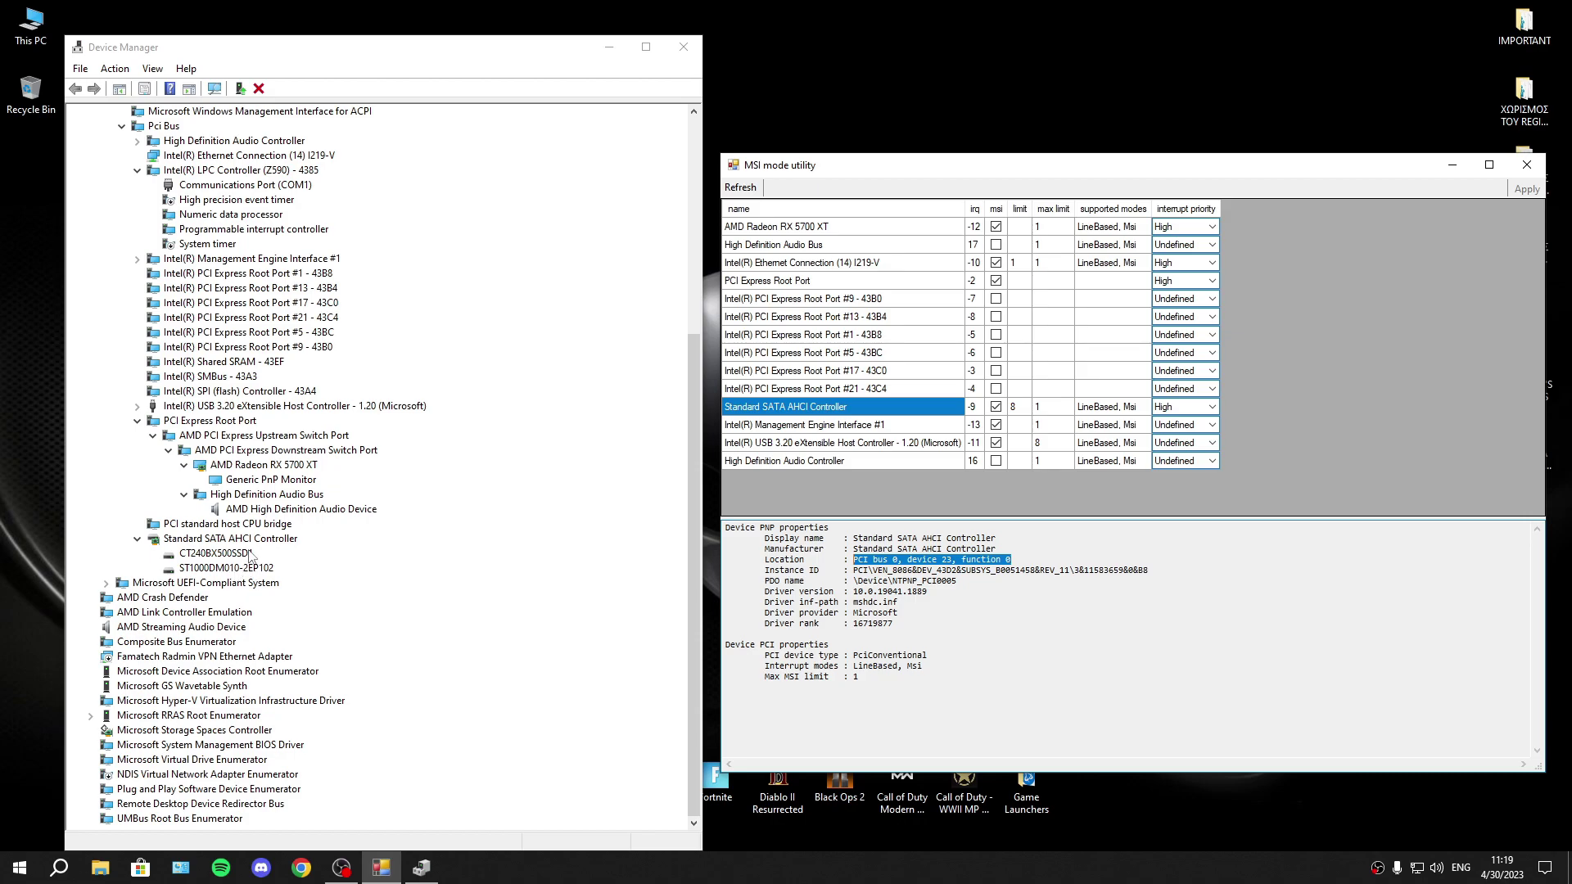
click(137, 405)
click(153, 420)
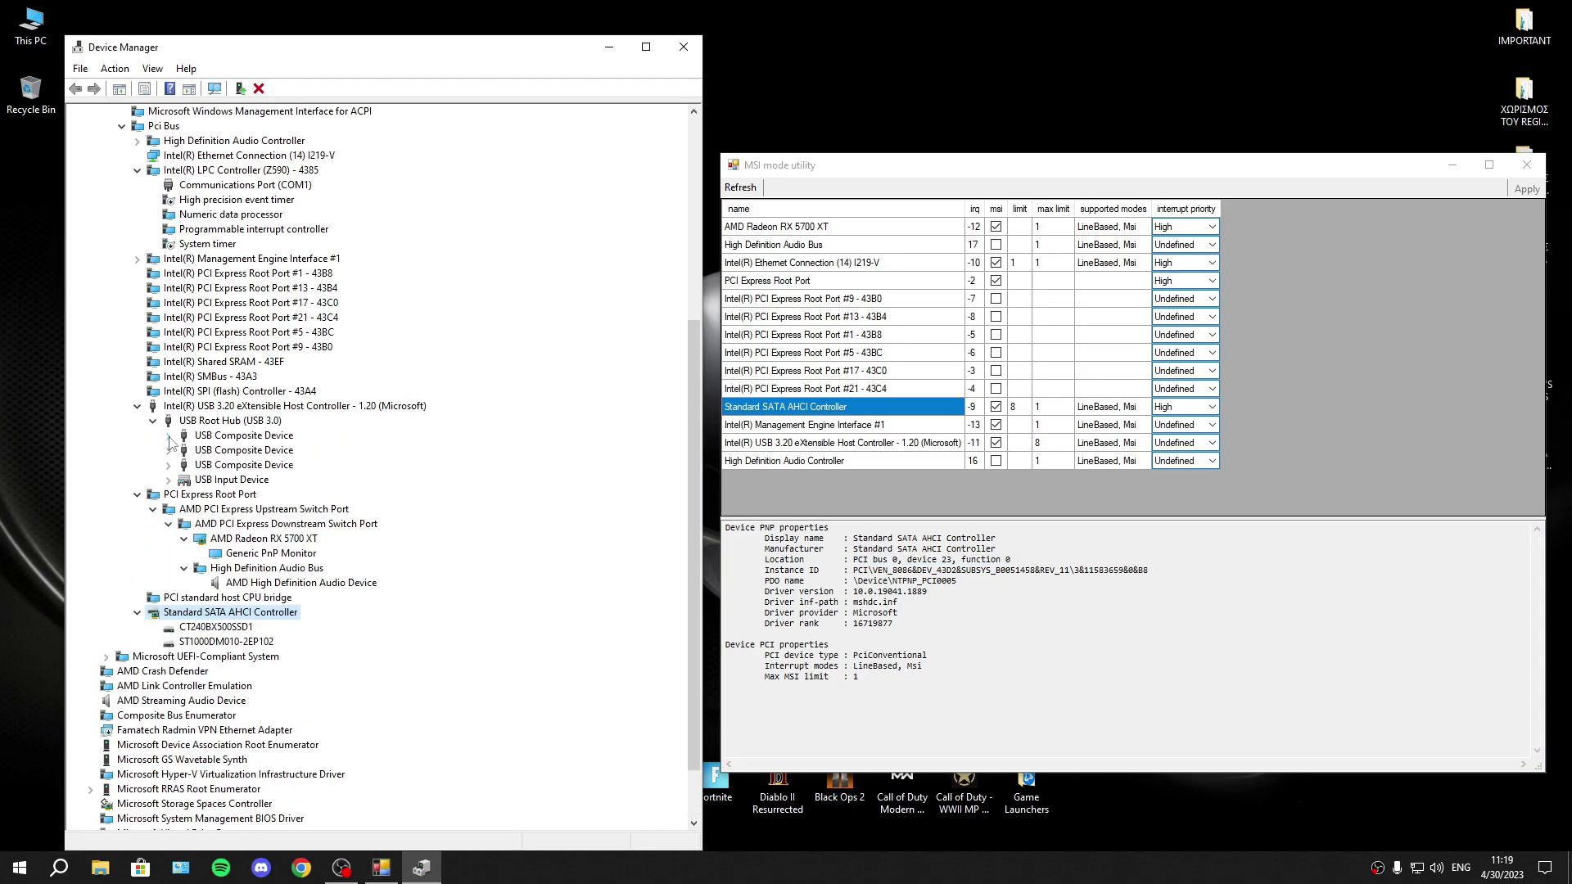
click(169, 435)
click(184, 450)
click(184, 479)
click(185, 523)
click(168, 552)
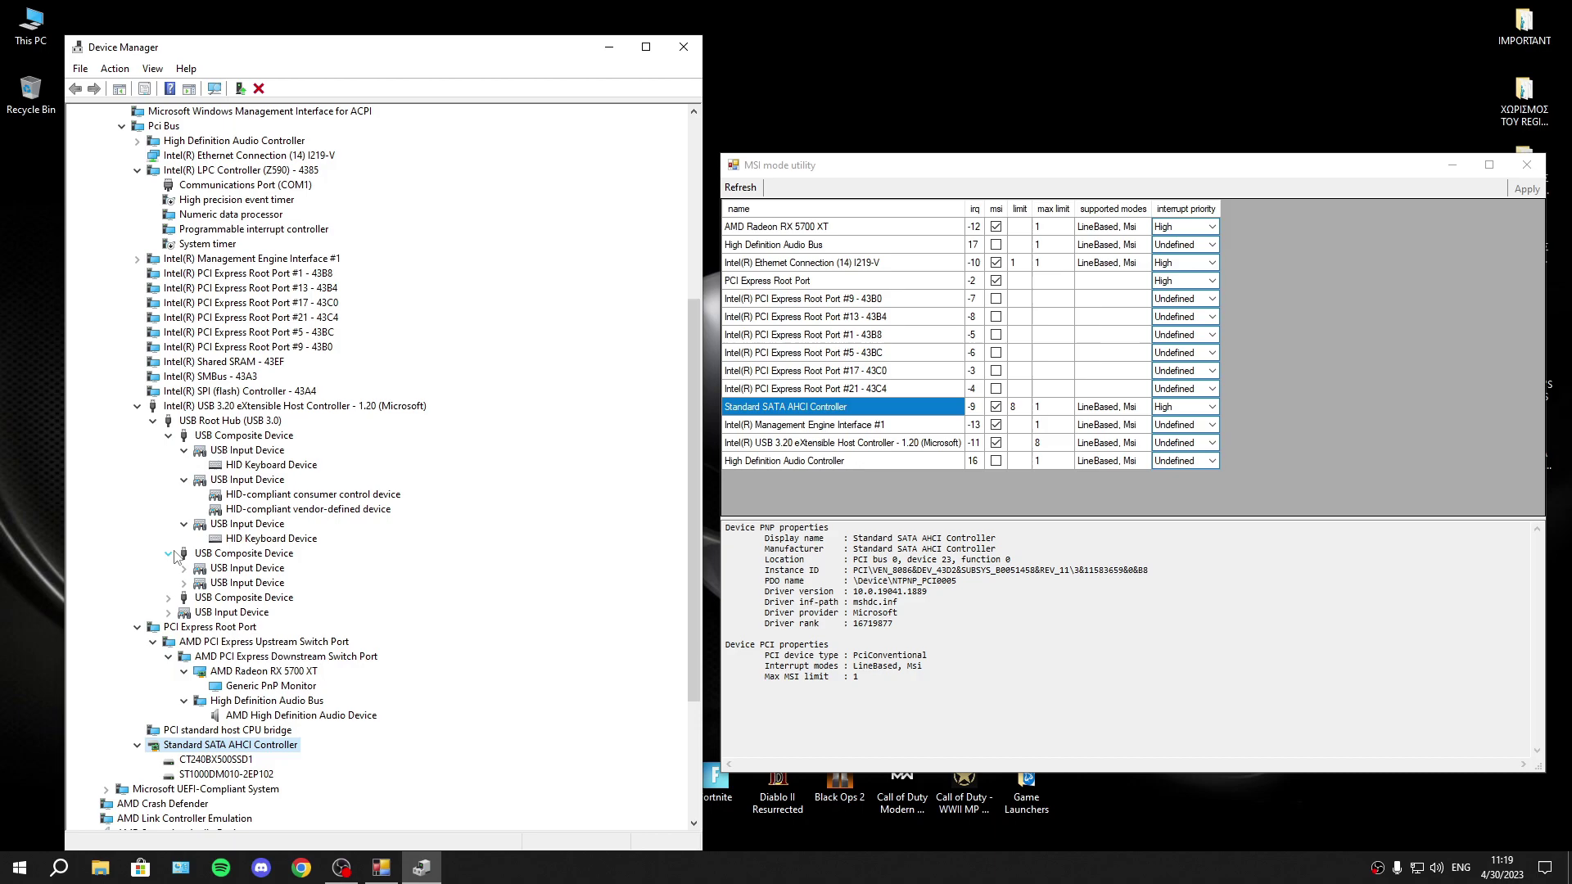
click(184, 567)
click(184, 597)
click(169, 685)
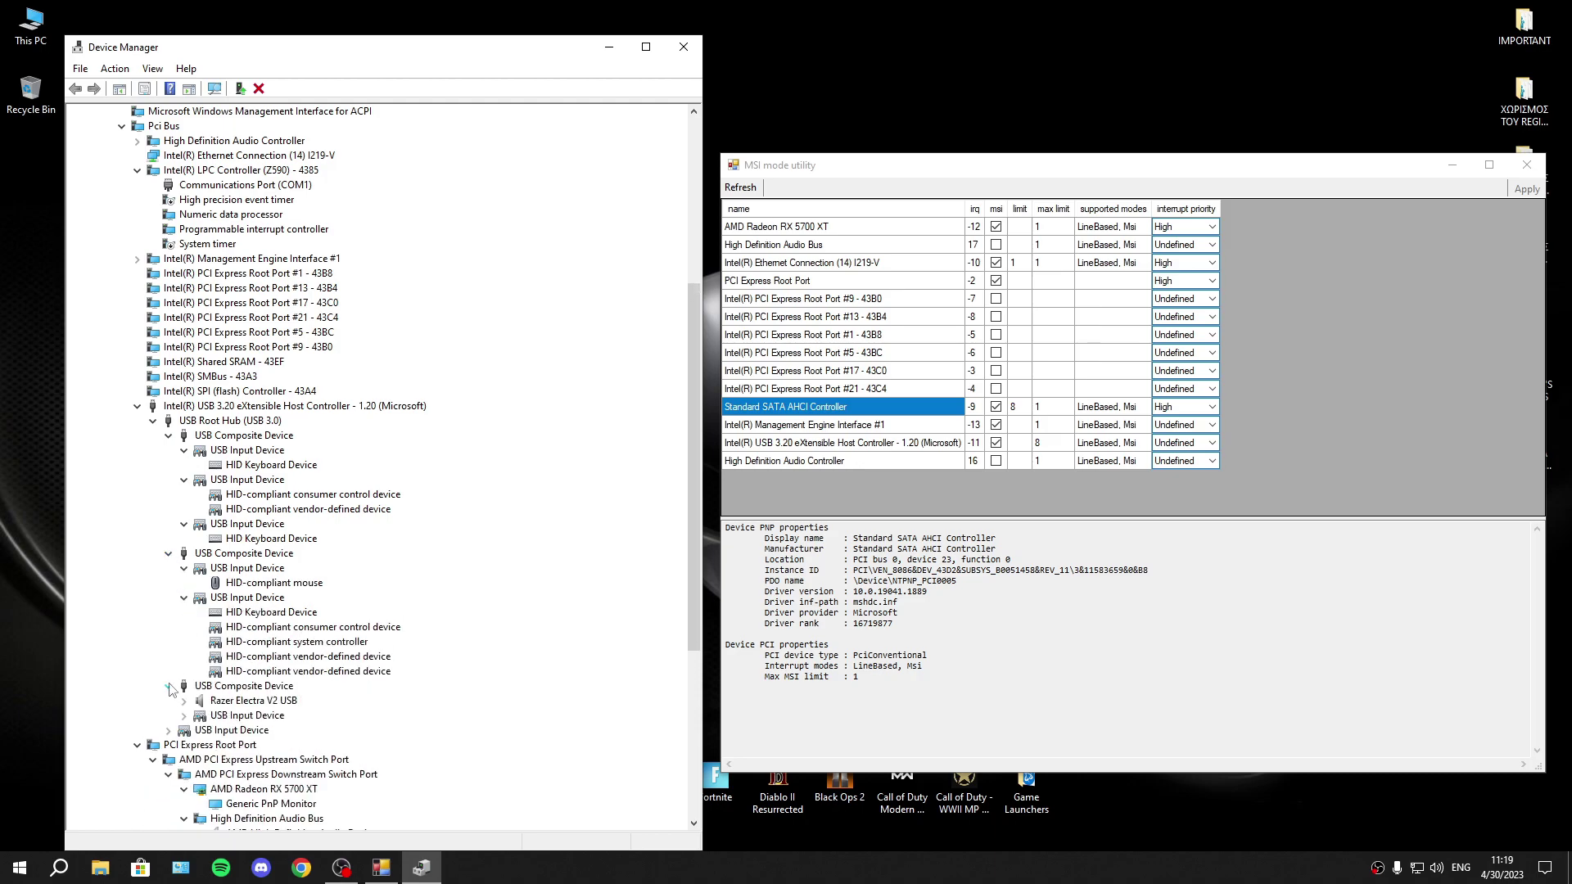
click(168, 729)
click(185, 715)
click(184, 699)
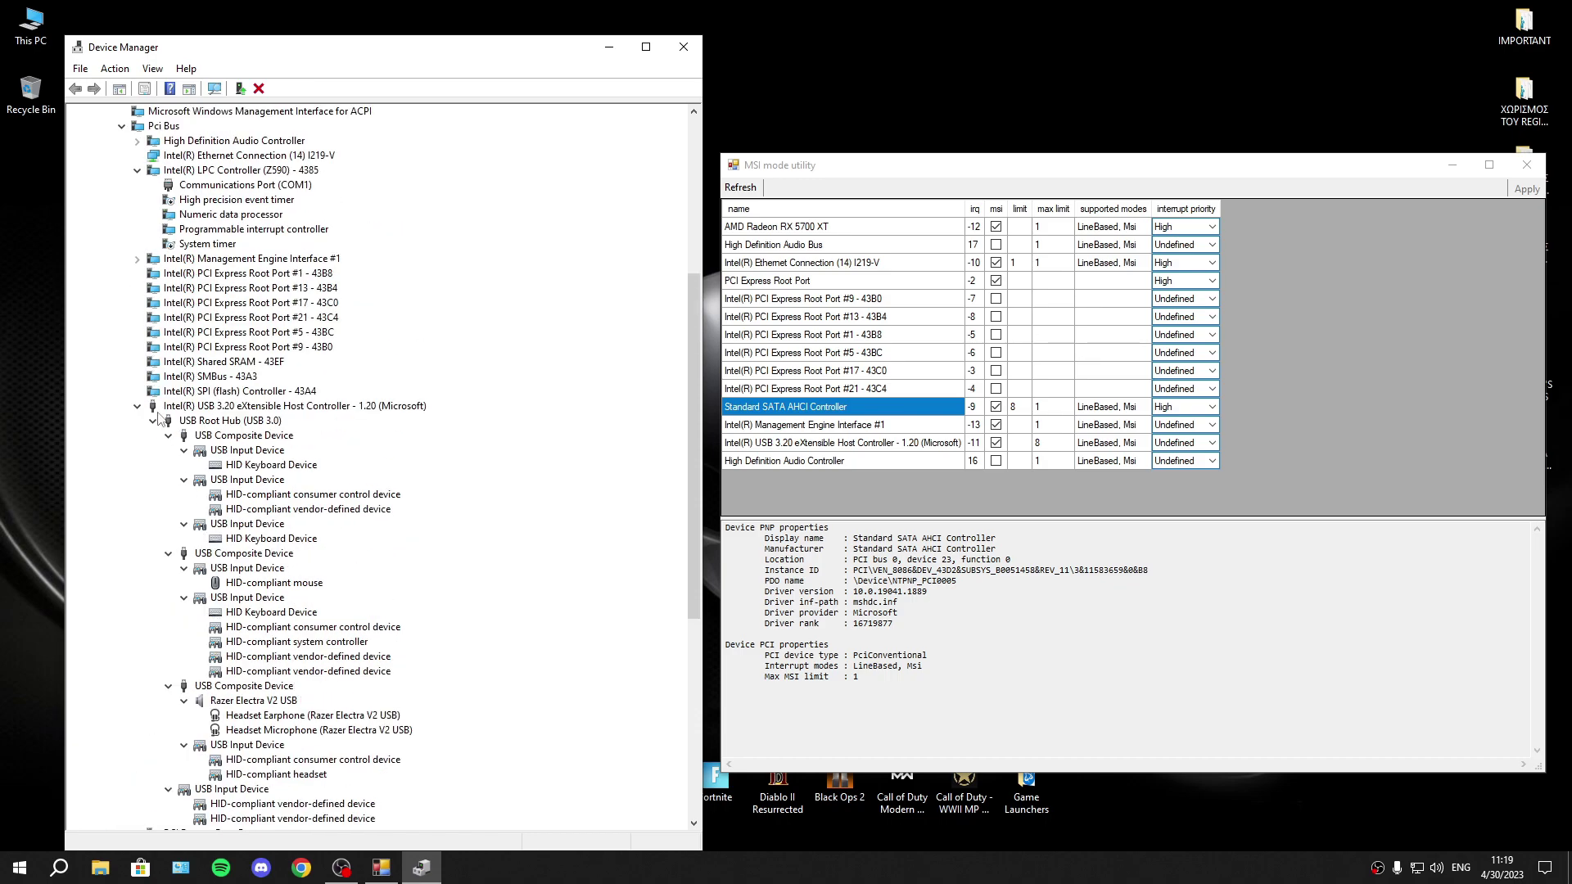
Step: Match the USB 3.20 host controller at PCI bus 0, device 20, set it to High, and refresh
double_click(216, 406)
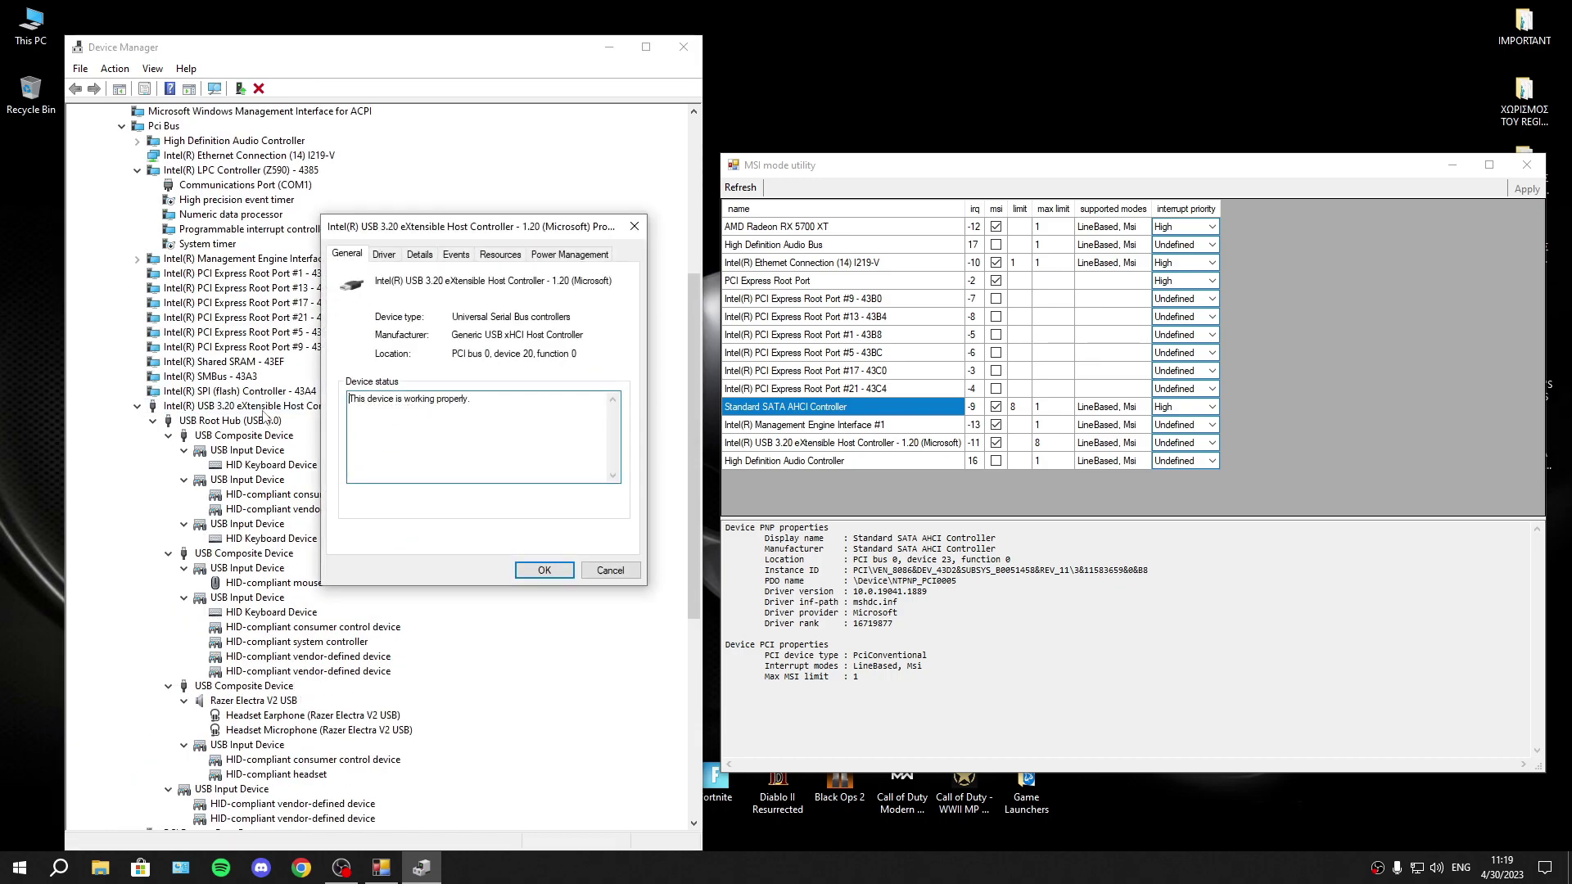
drag(583, 354, 453, 354)
click(452, 335)
click(826, 446)
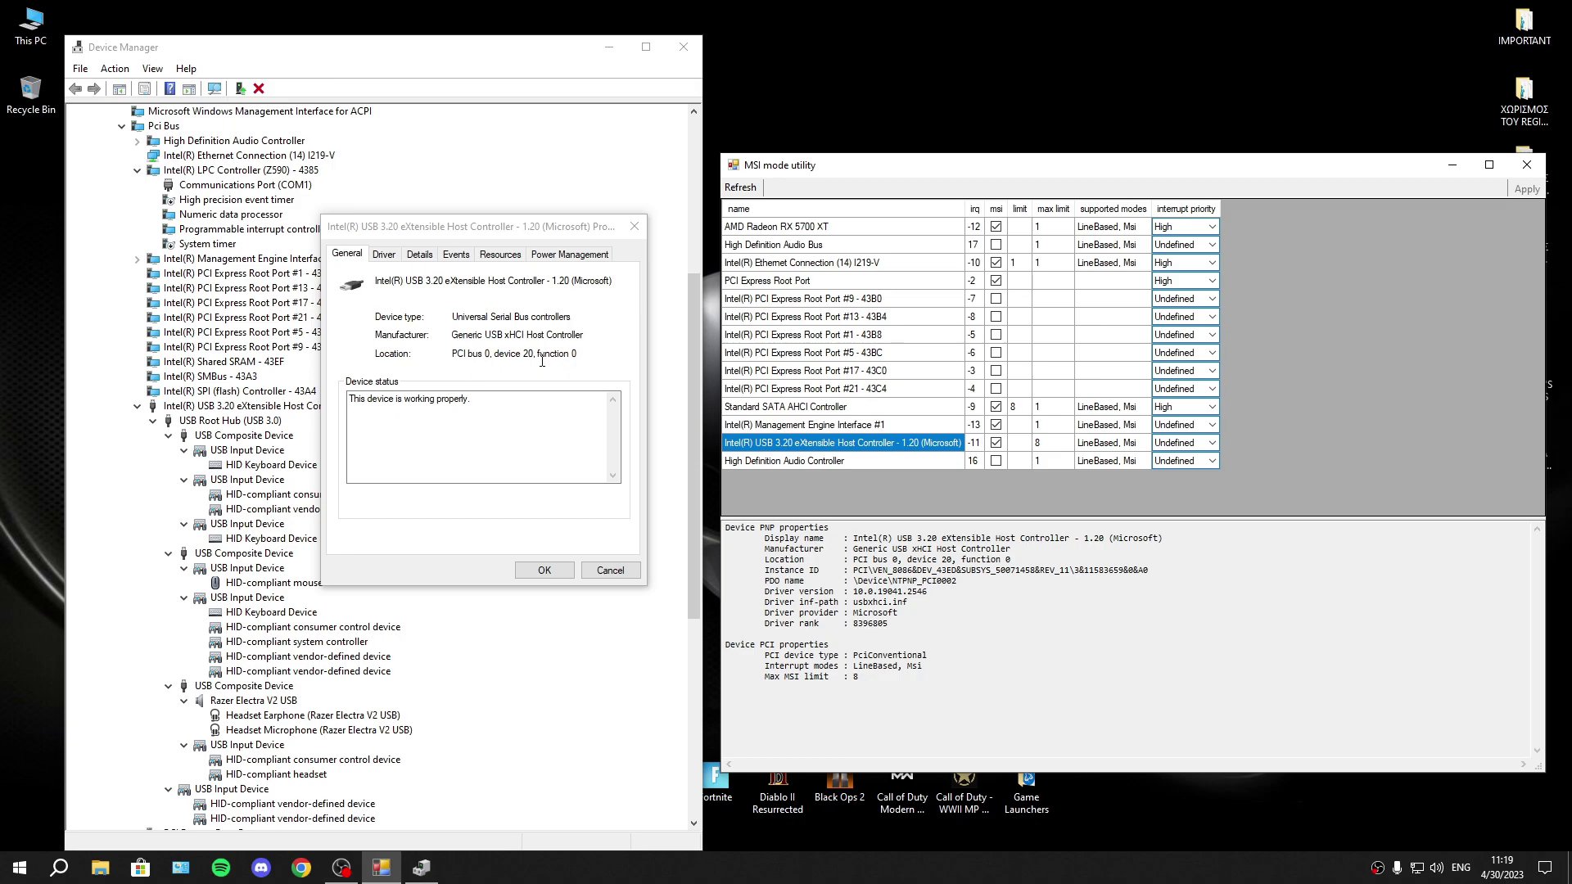
click(1210, 442)
click(1170, 475)
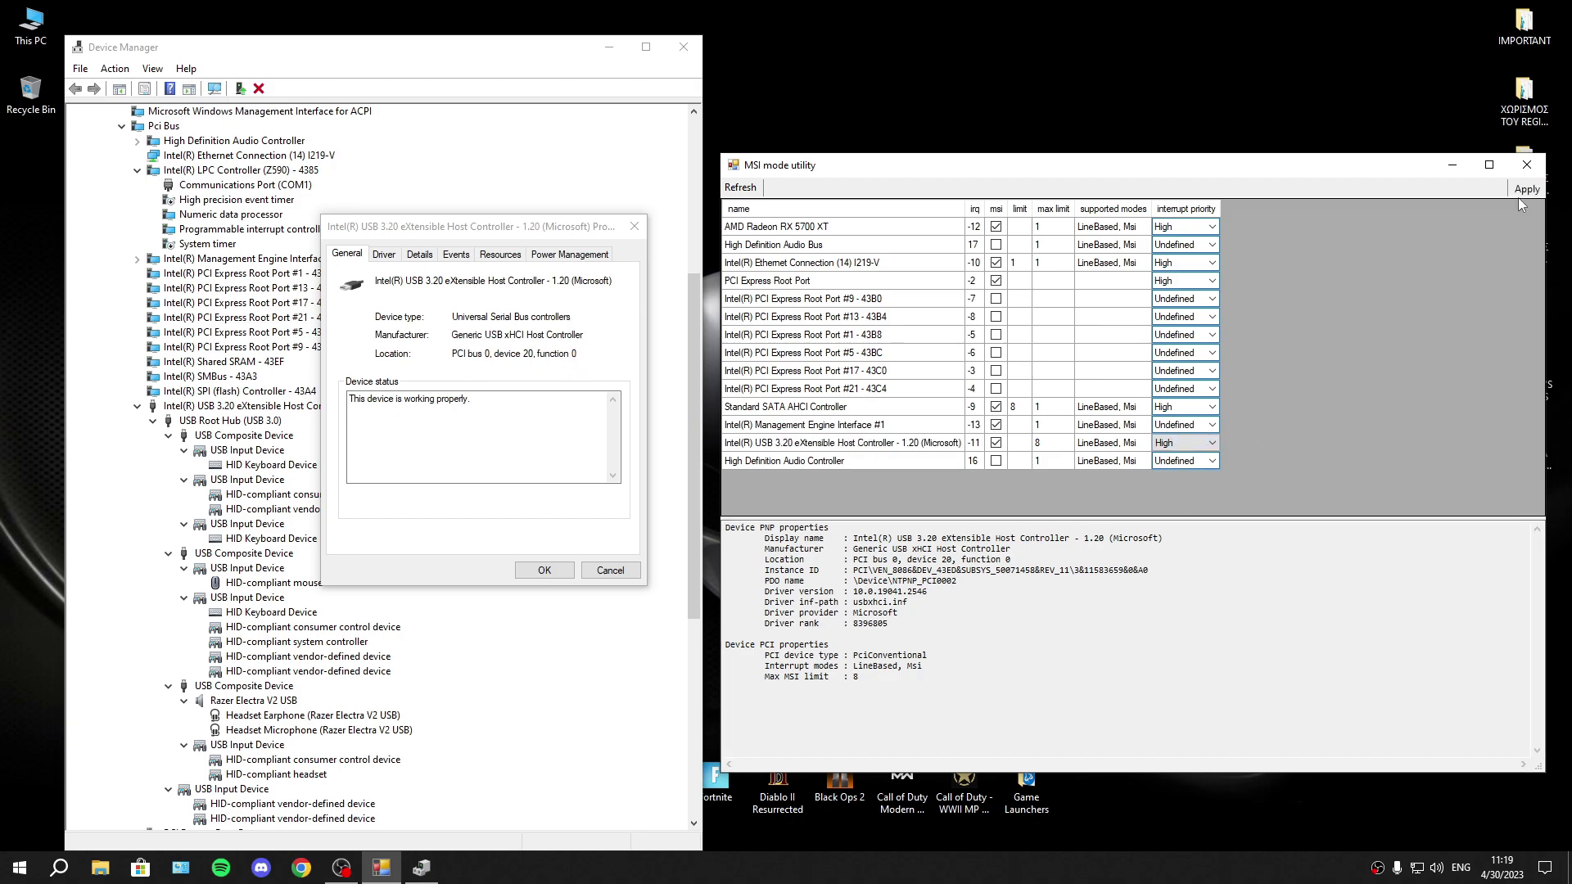
click(741, 187)
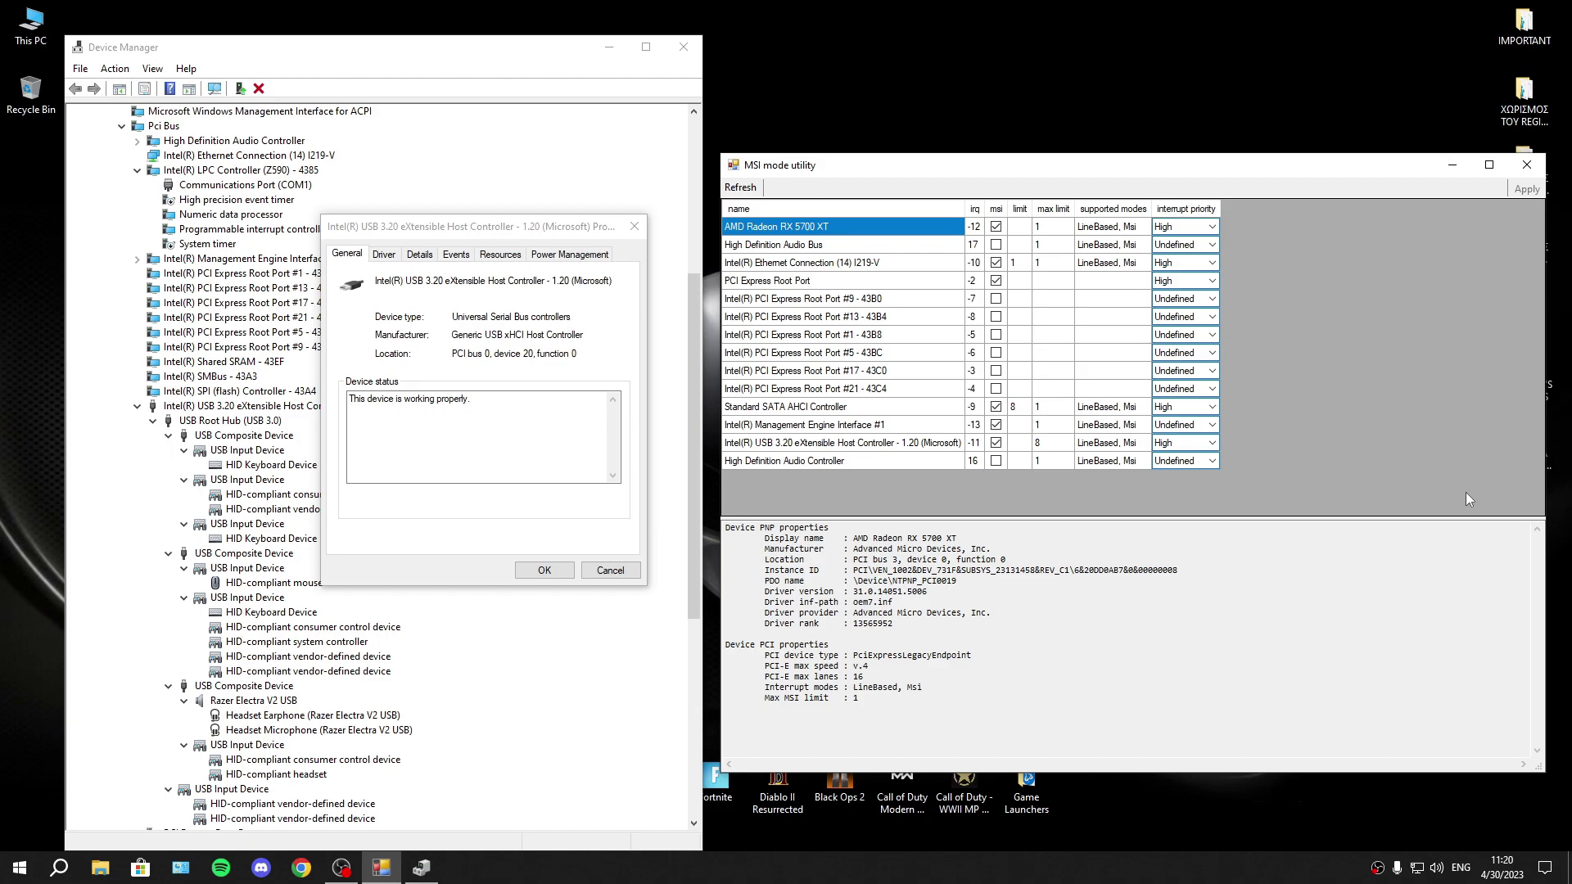
Step: Close the USB controller's Properties with OK and reposition the MSI mode utility window
click(540, 573)
drag(806, 164, 752, 173)
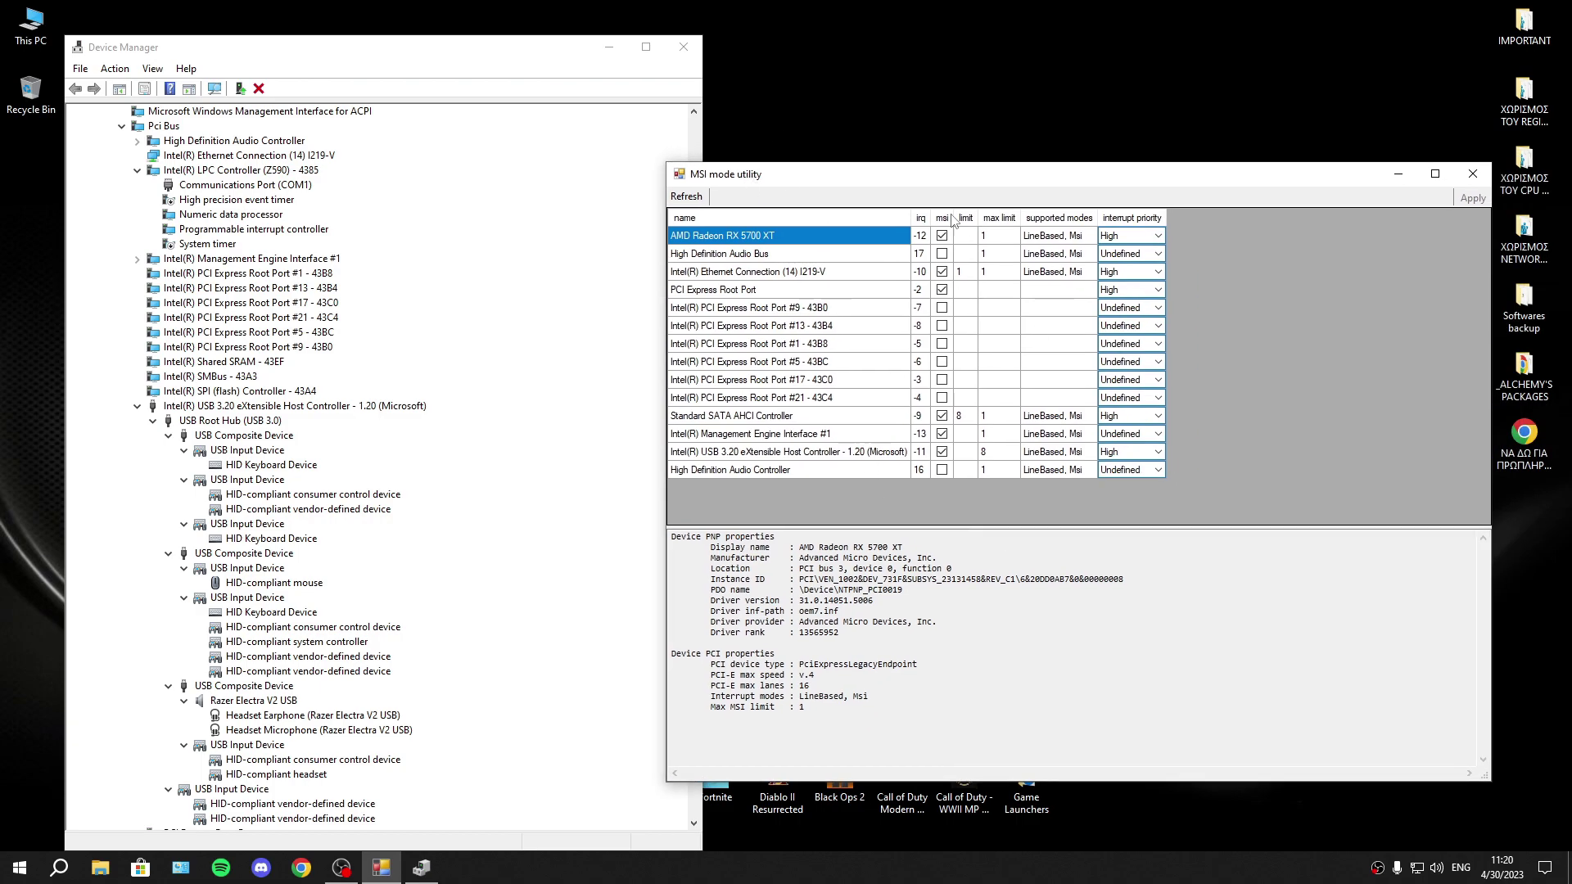
drag(935, 180, 963, 185)
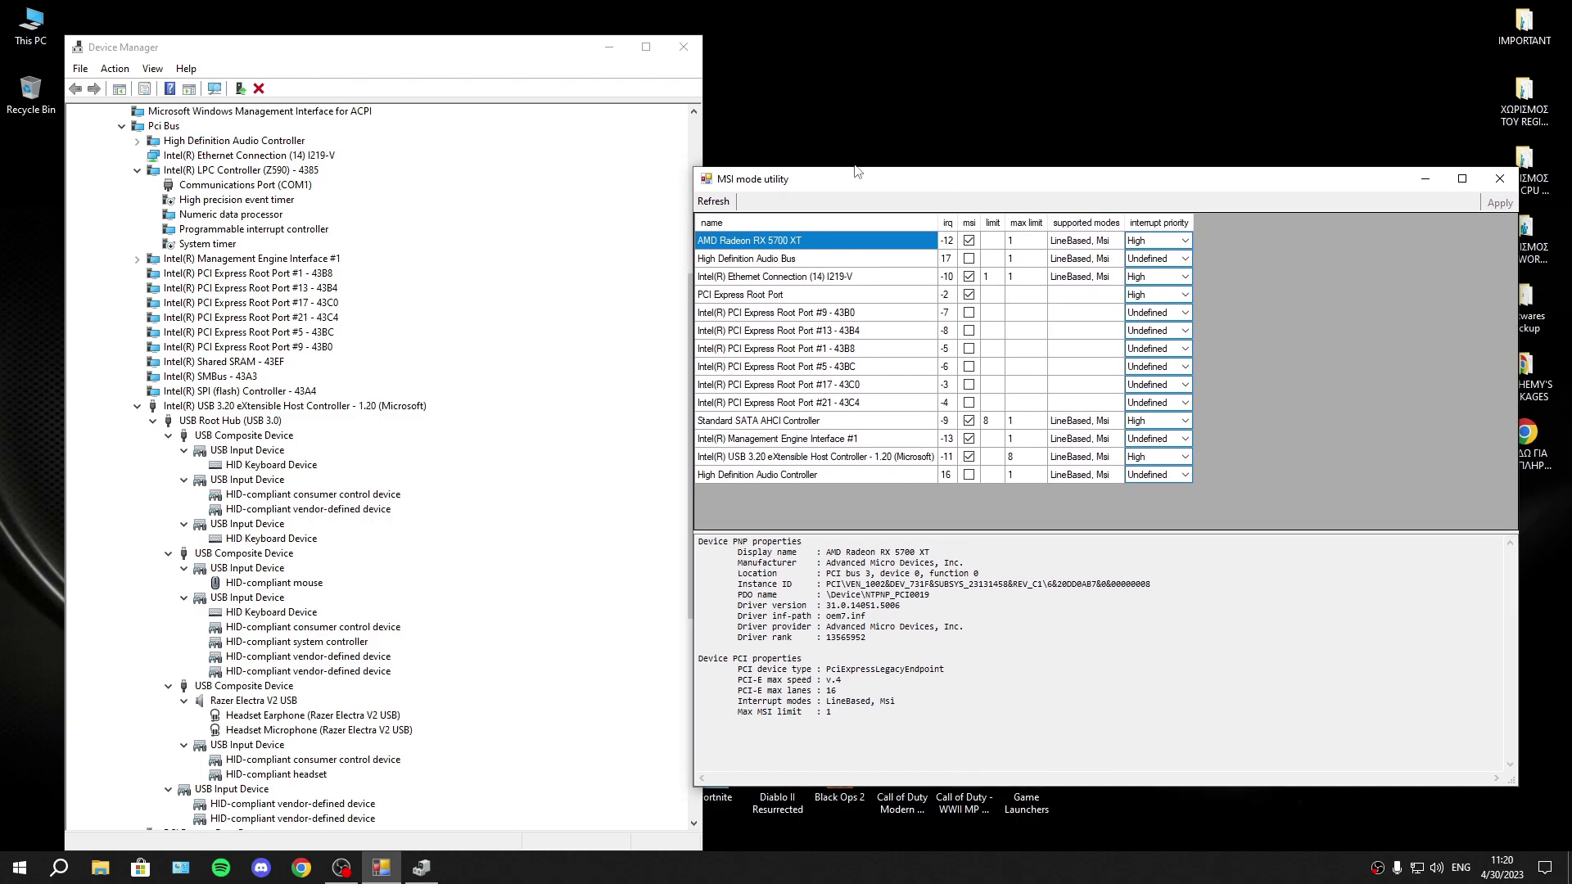
drag(856, 171, 856, 220)
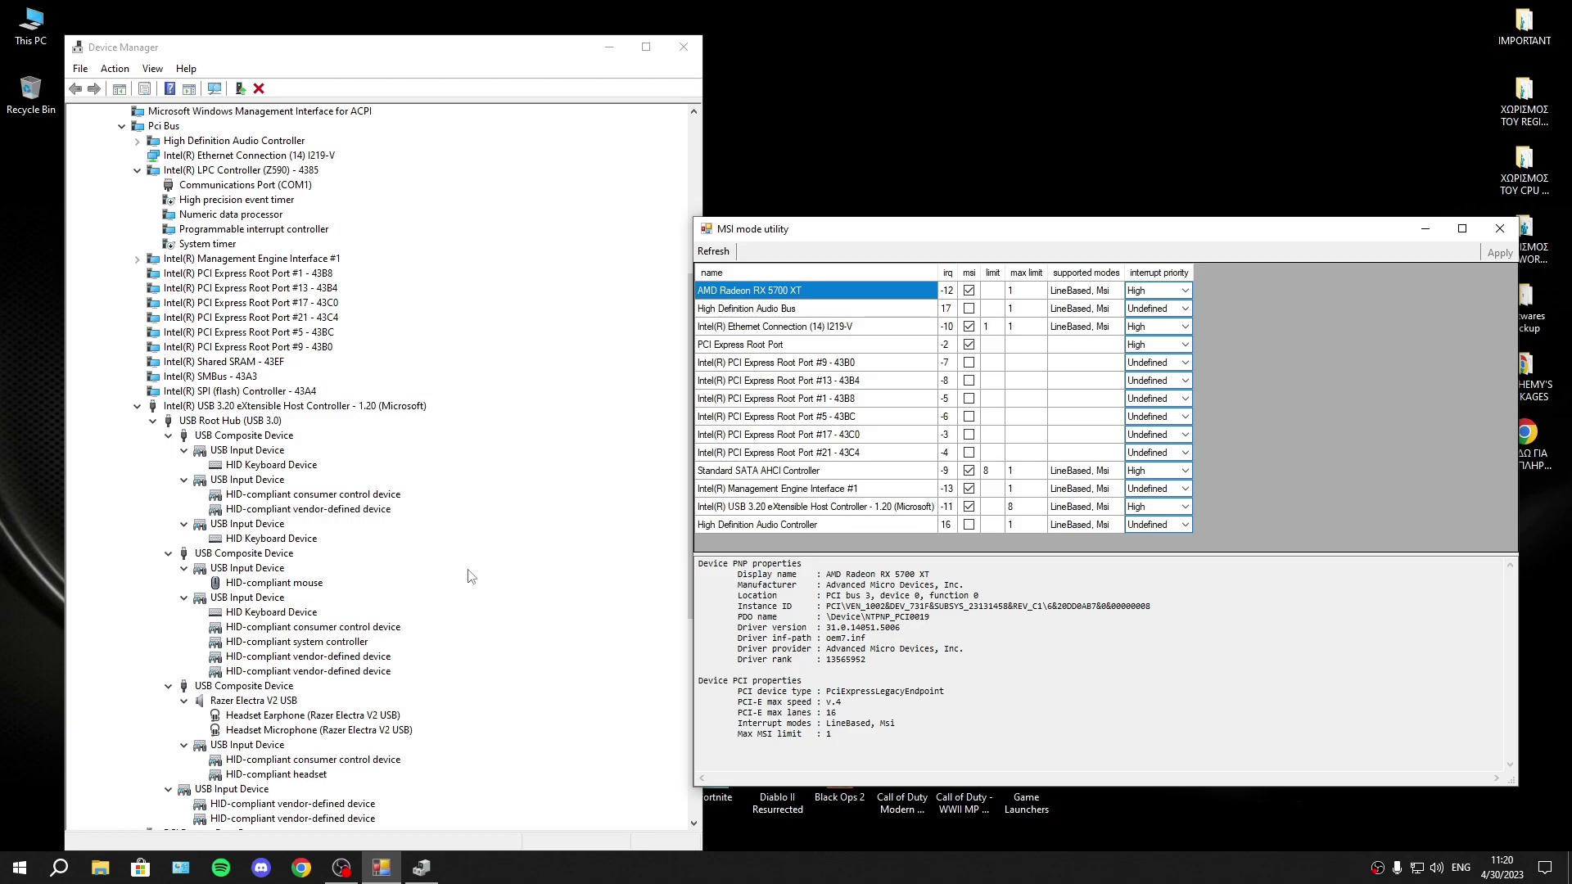
mouse_move(854, 230)
mouse_down()
mouse_move(872, 227)
mouse_move(855, 214)
mouse_up()
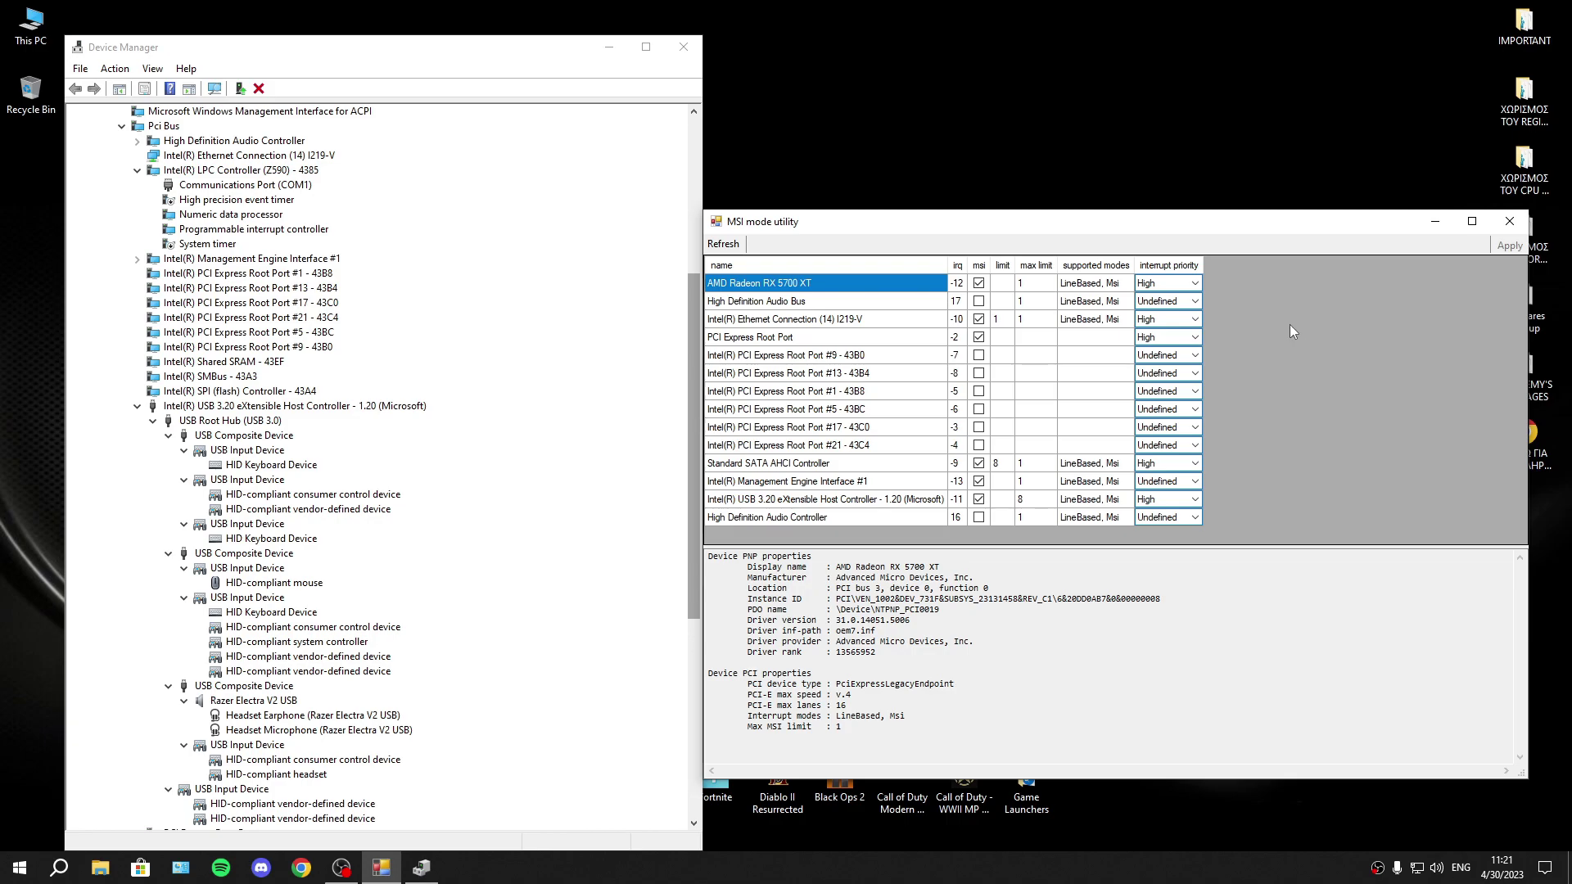
drag(878, 223, 848, 219)
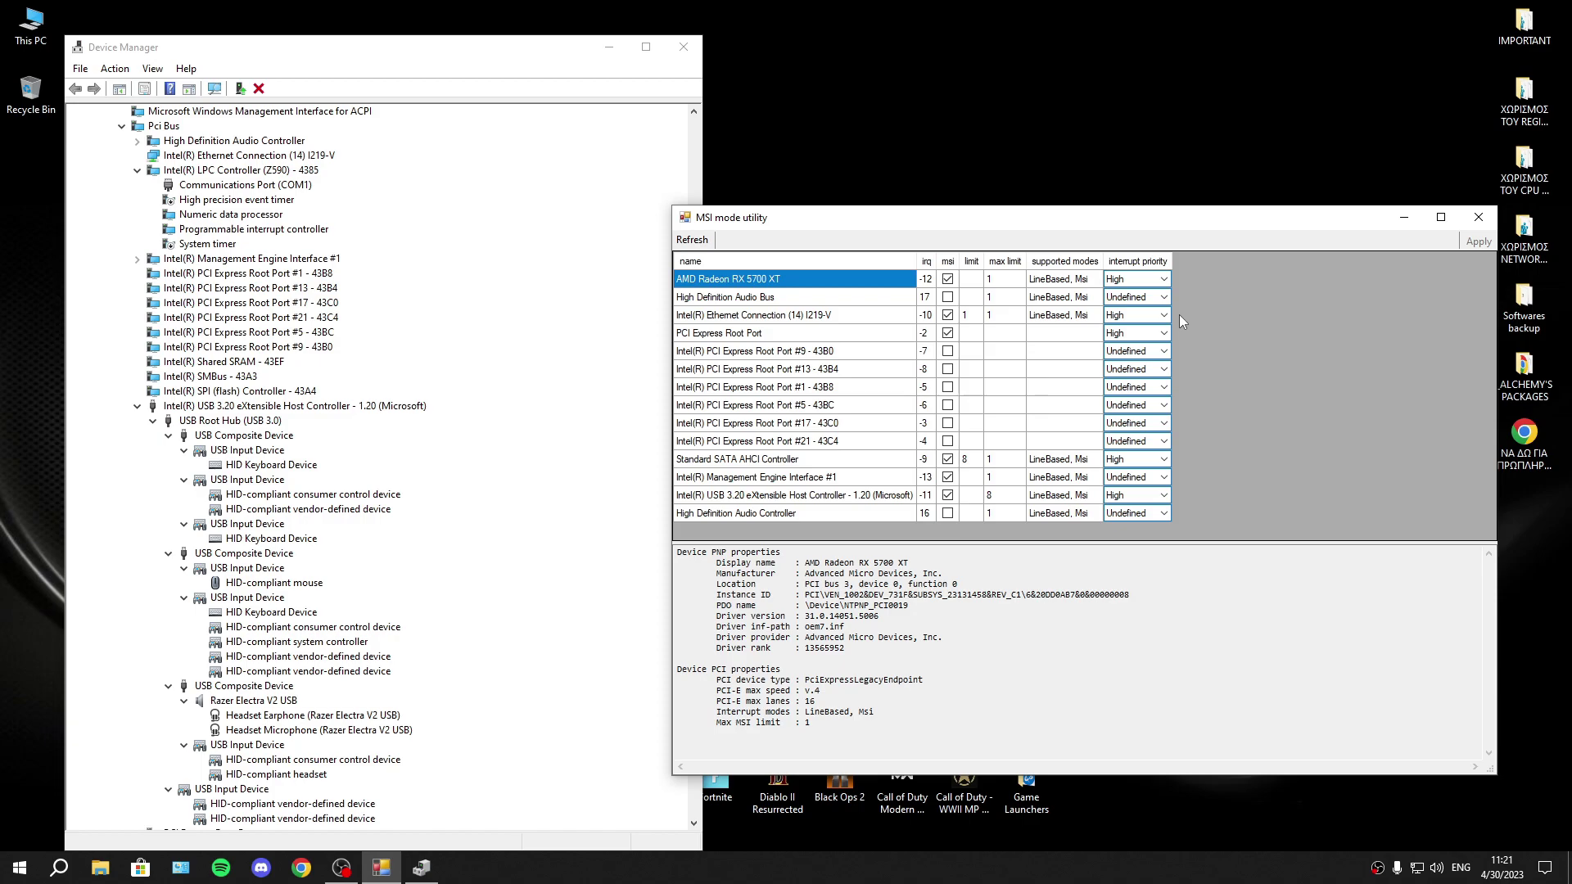
drag(825, 227, 737, 241)
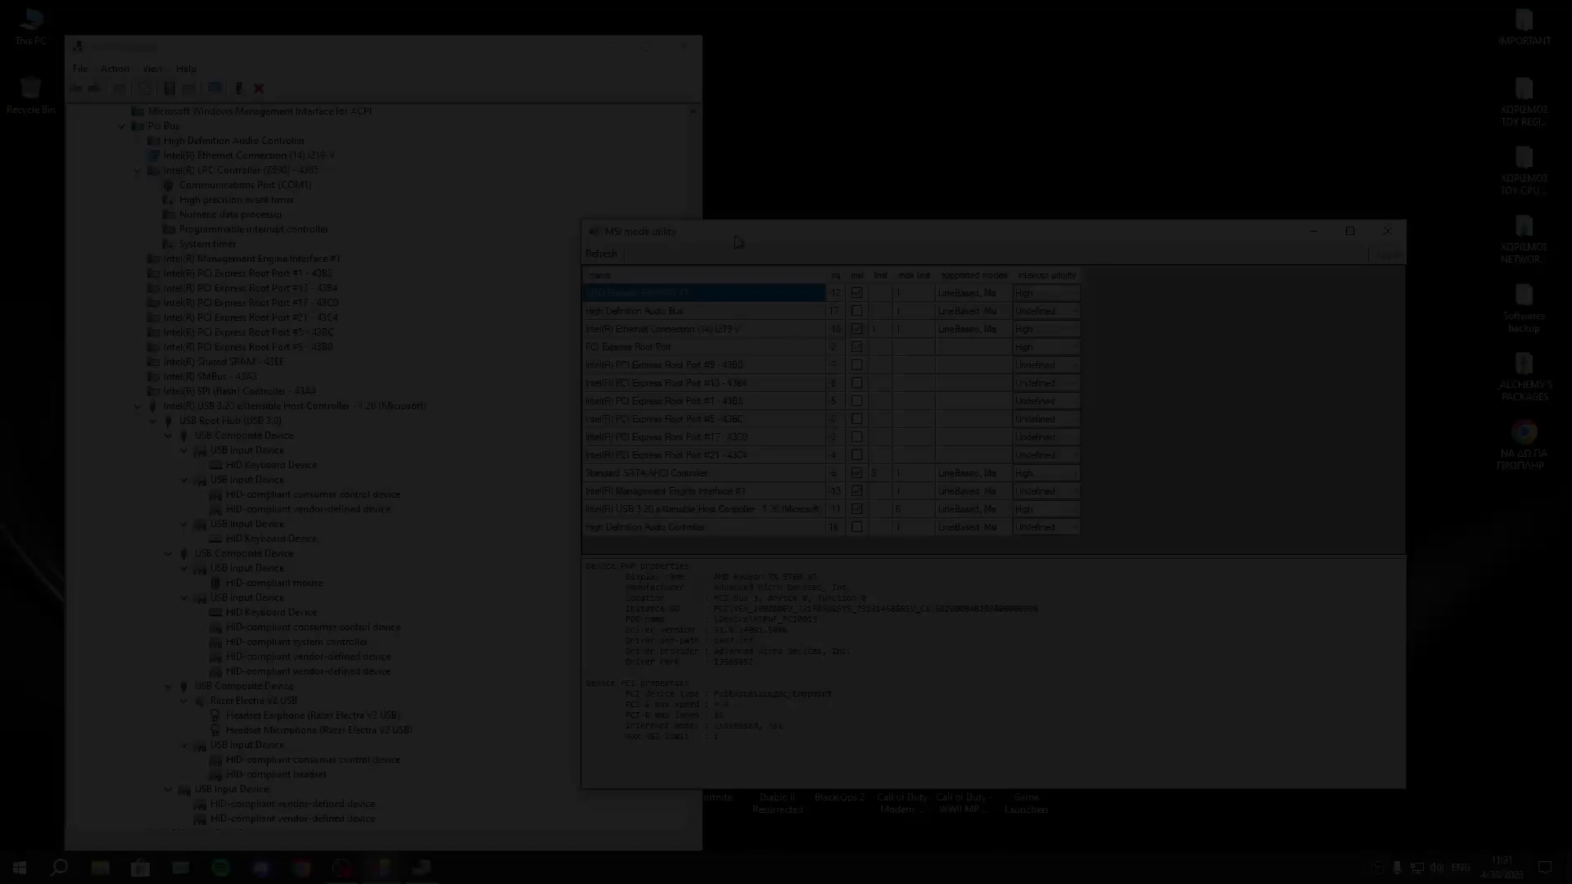